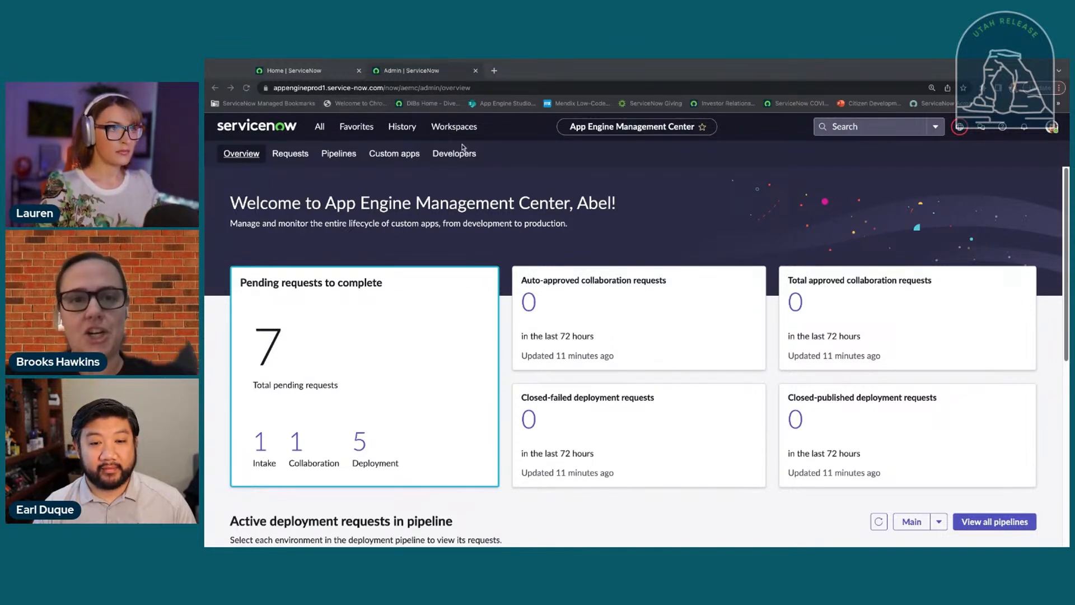
pyautogui.click(323, 127)
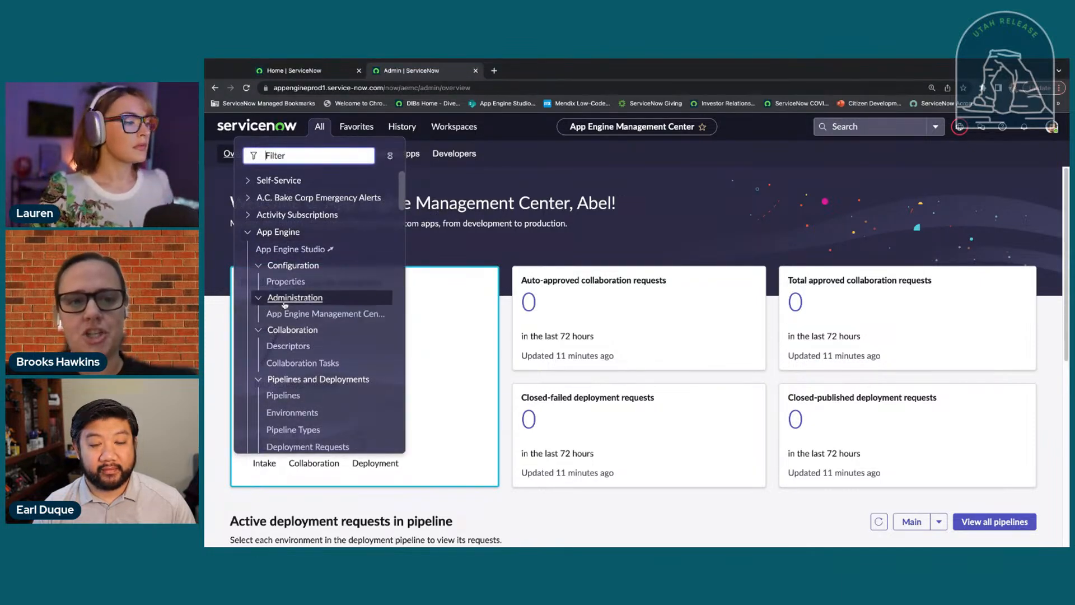
pyautogui.click(826, 232)
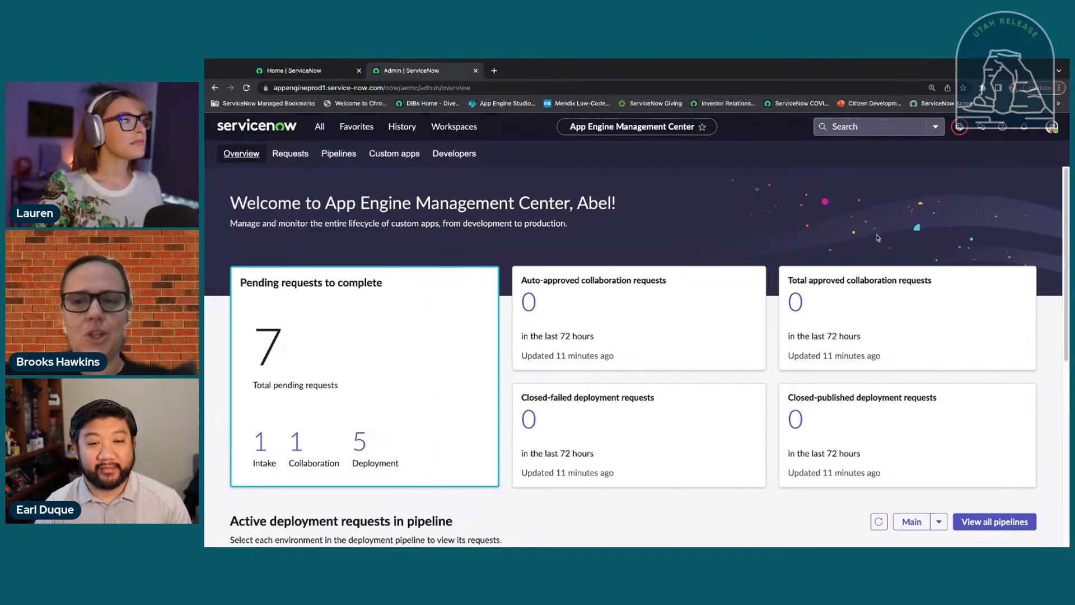
# Step: Examine the overview's pending requests card and the summary cards for collaboration and deployment requests
pyautogui.scroll(-1, 794, 245)
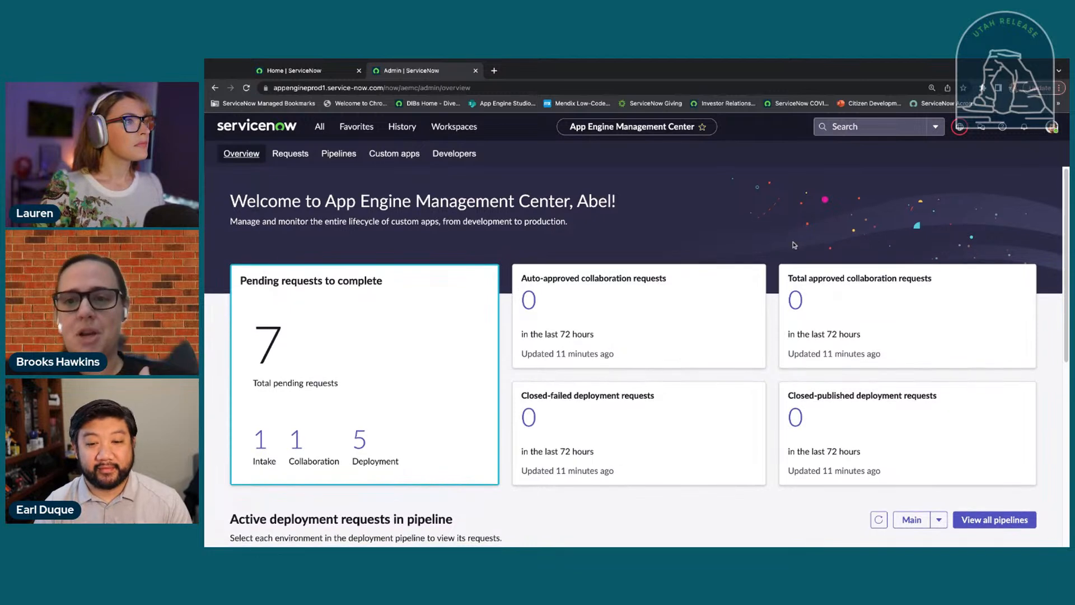
pyautogui.scroll(-1, 795, 245)
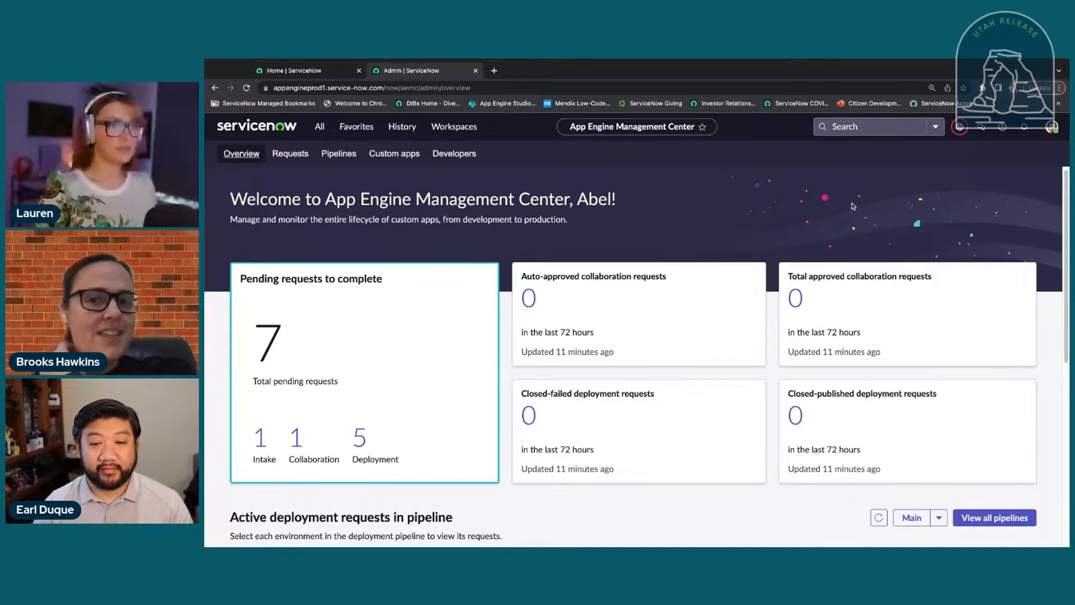
pyautogui.scroll(-1, 908, 205)
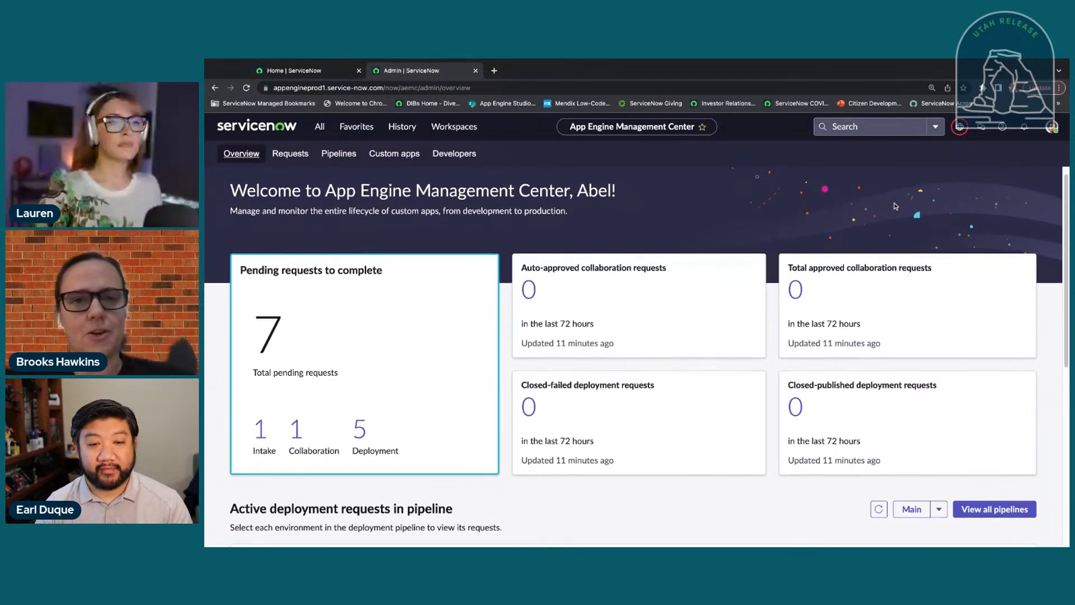
pyautogui.scroll(-1, 608, 226)
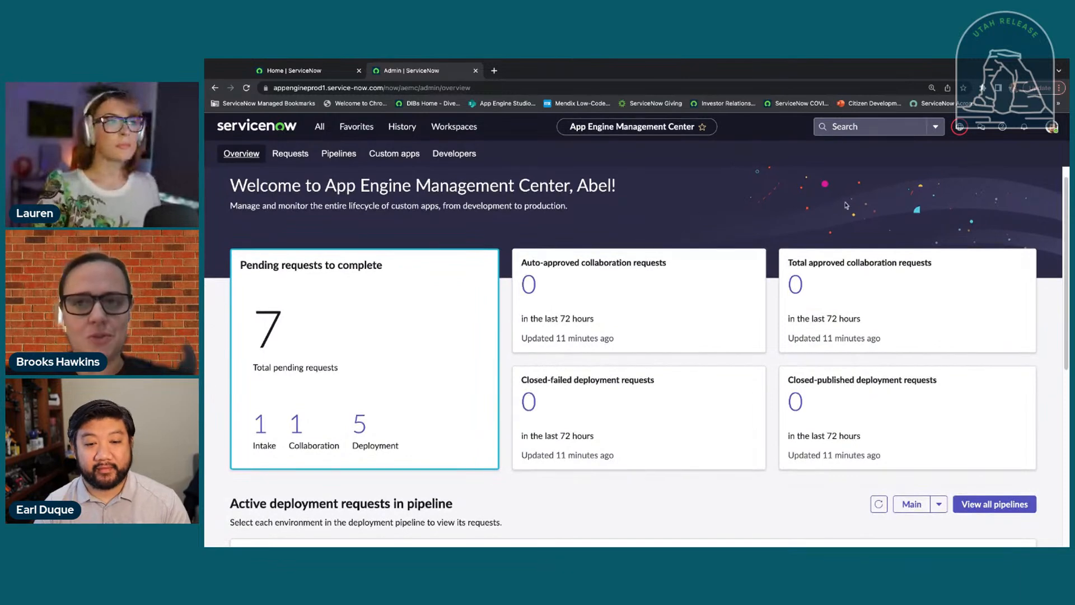
pyautogui.scroll(-1, 309, 296)
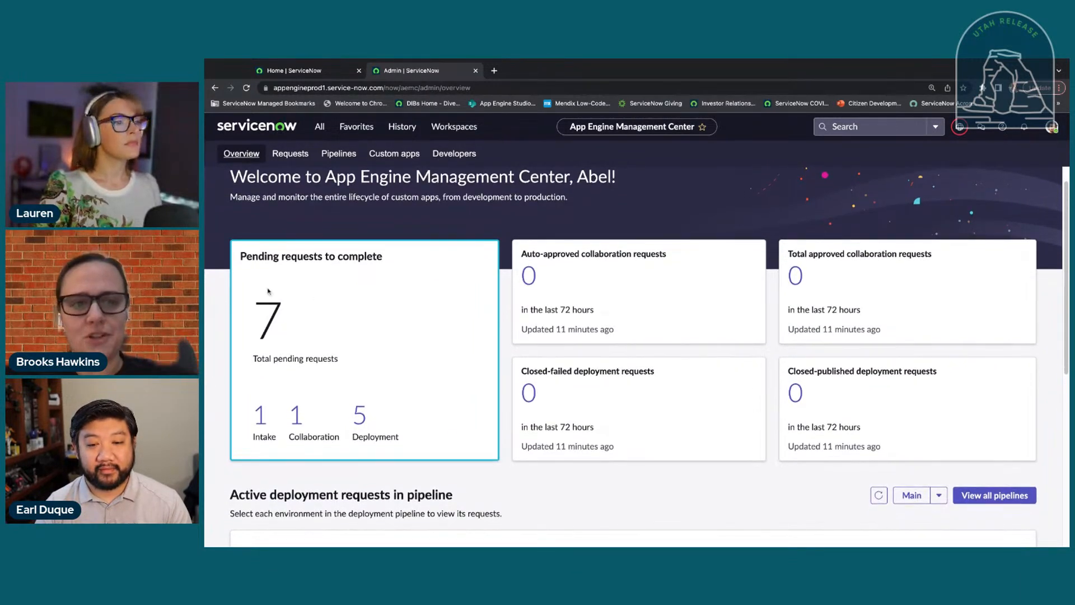
pyautogui.scroll(-1, 268, 291)
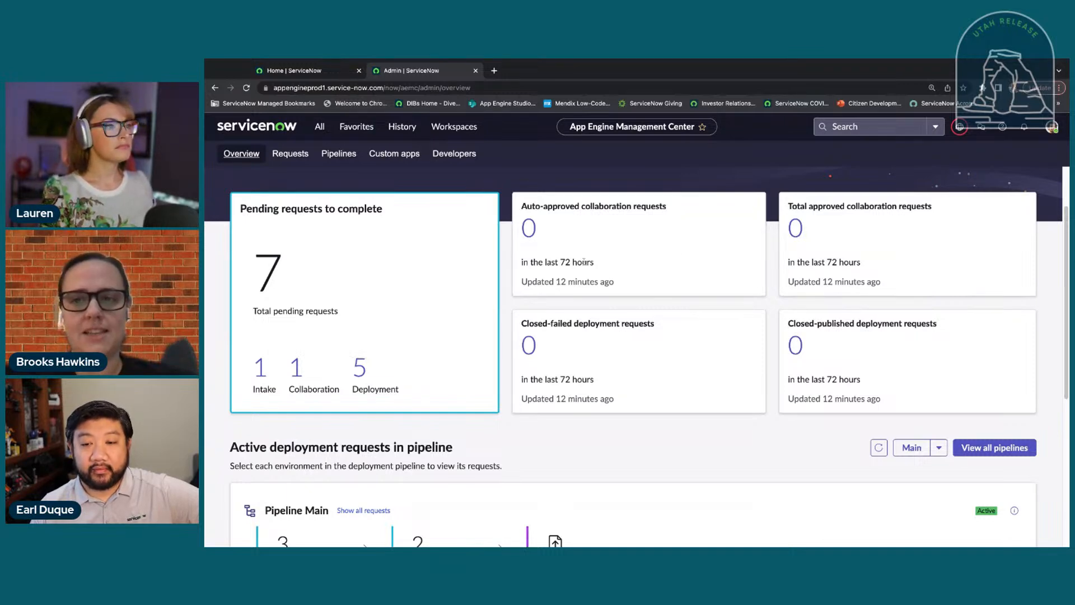
pyautogui.scroll(-1, 598, 339)
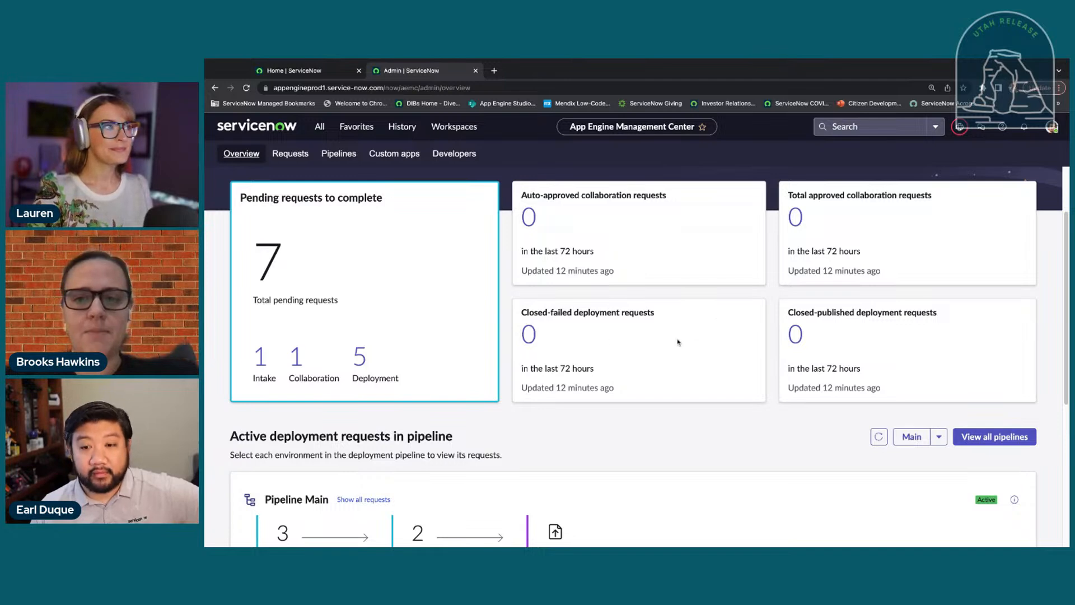
pyautogui.scroll(-1, 762, 444)
pyautogui.scroll(-3, 788, 447)
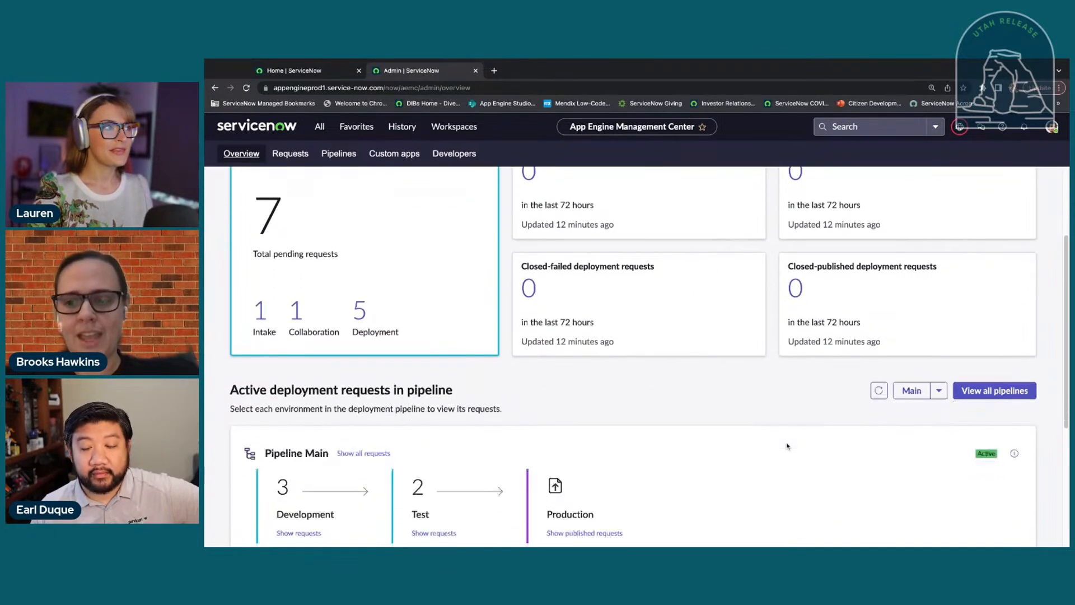
# Step: Examine the Main pipeline's active deployment requests by environment and the adoption metrics section below them
pyautogui.scroll(-1, 788, 446)
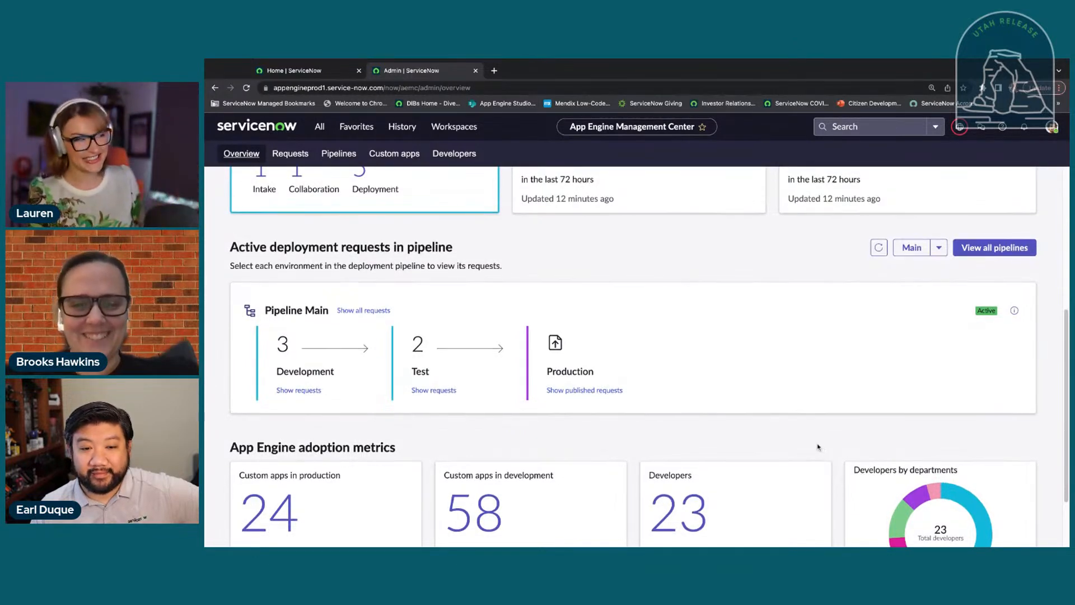
pyautogui.scroll(1, 819, 447)
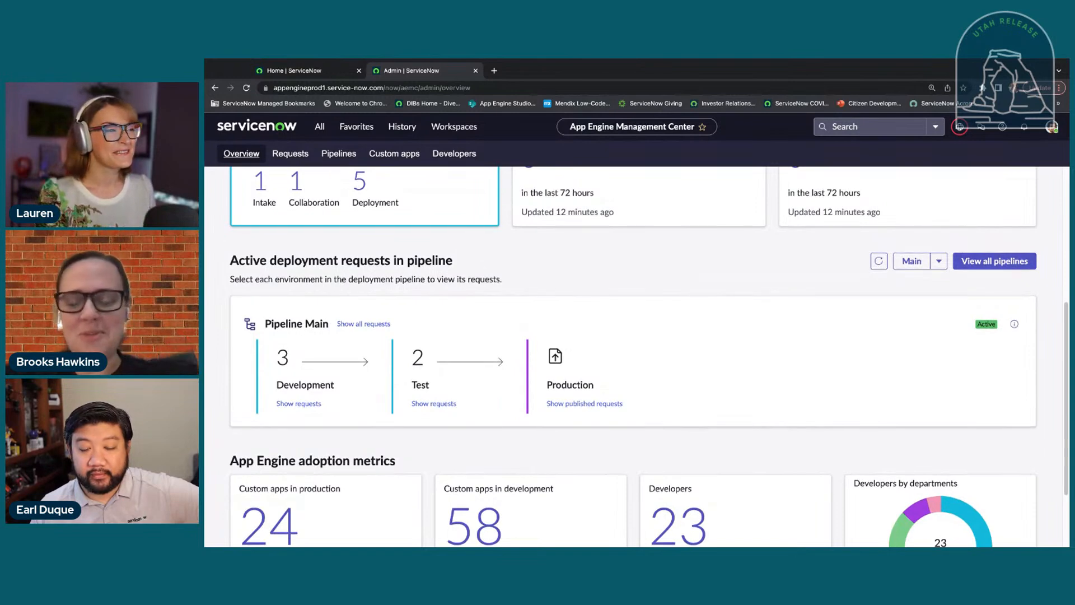
pyautogui.scroll(1, 634, 356)
pyautogui.scroll(-1, 633, 357)
pyautogui.scroll(-1, 634, 357)
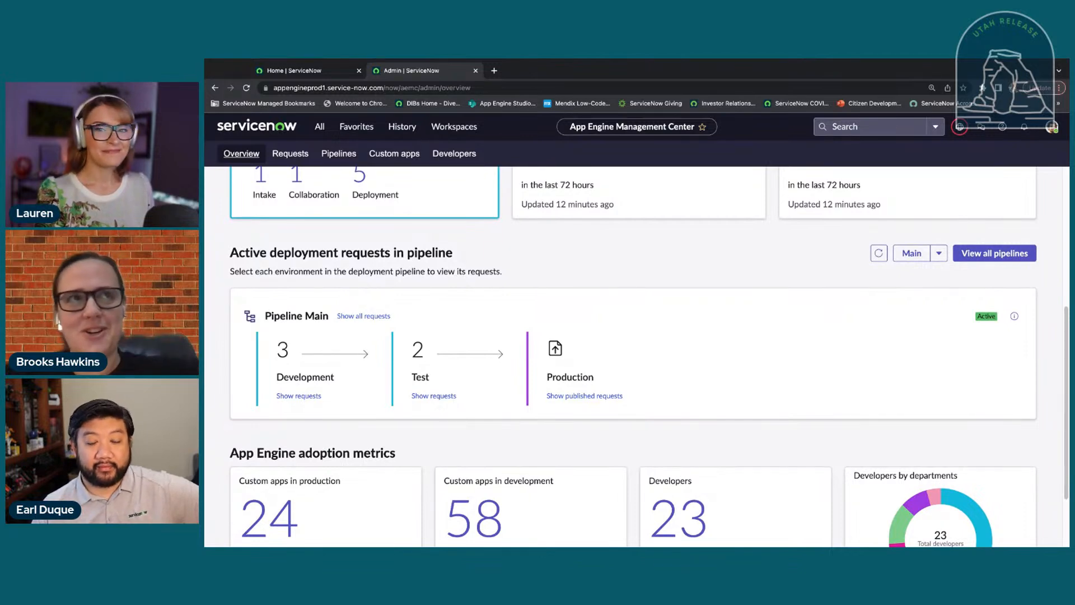
pyautogui.scroll(1, 725, 381)
pyautogui.scroll(2, 506, 413)
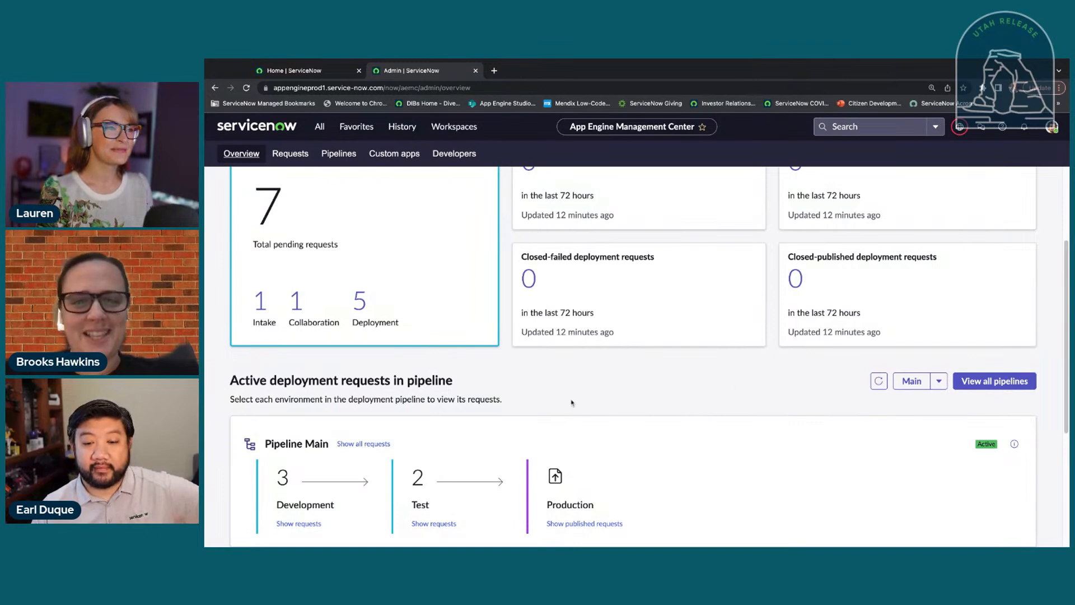
pyautogui.scroll(-2, 572, 403)
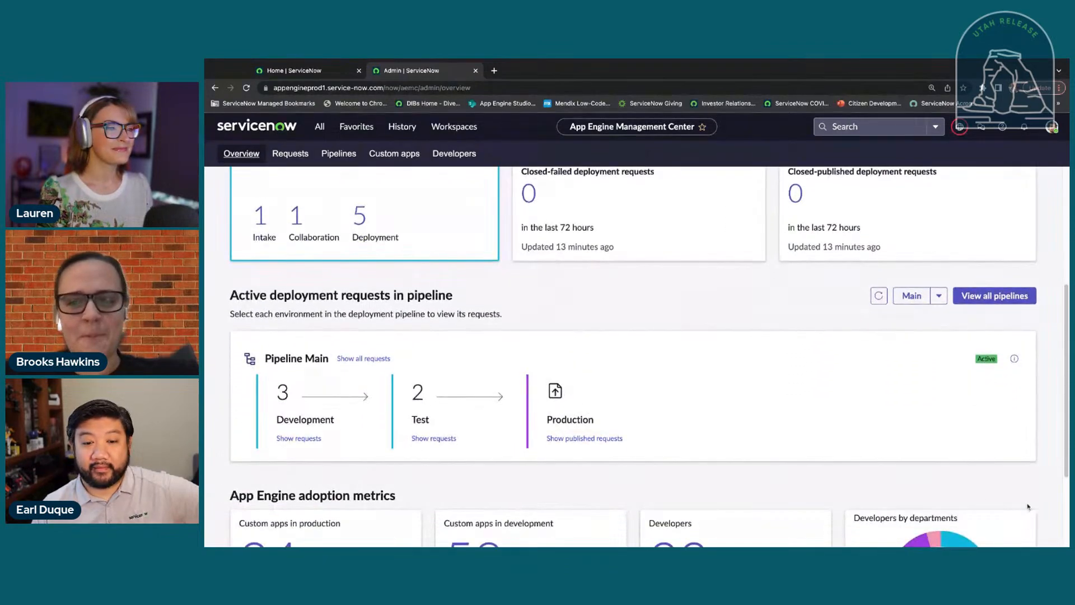
pyautogui.scroll(-1, 761, 351)
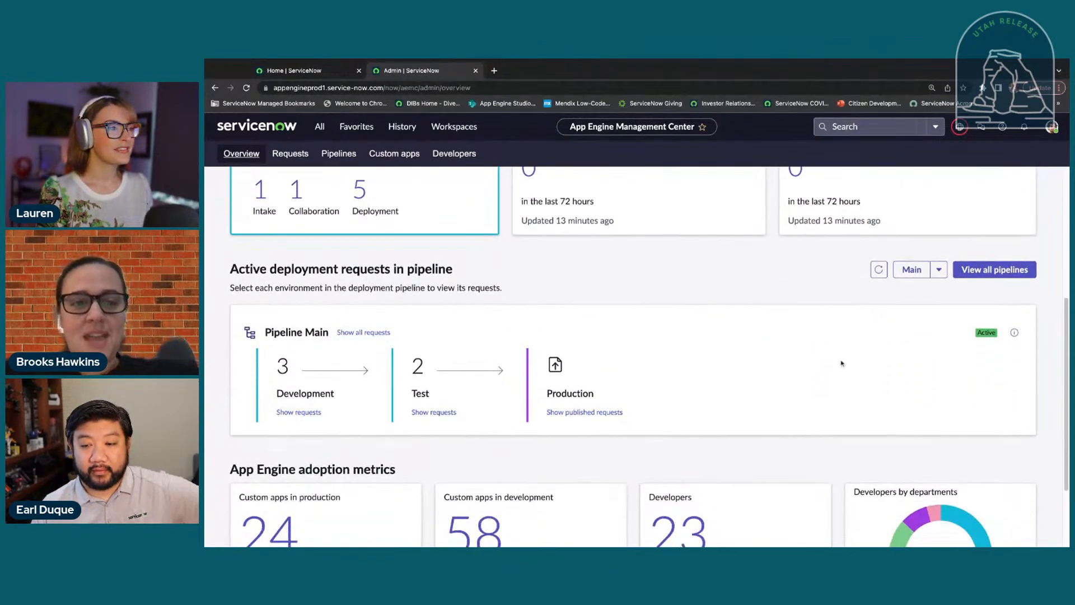
pyautogui.scroll(-1, 1007, 373)
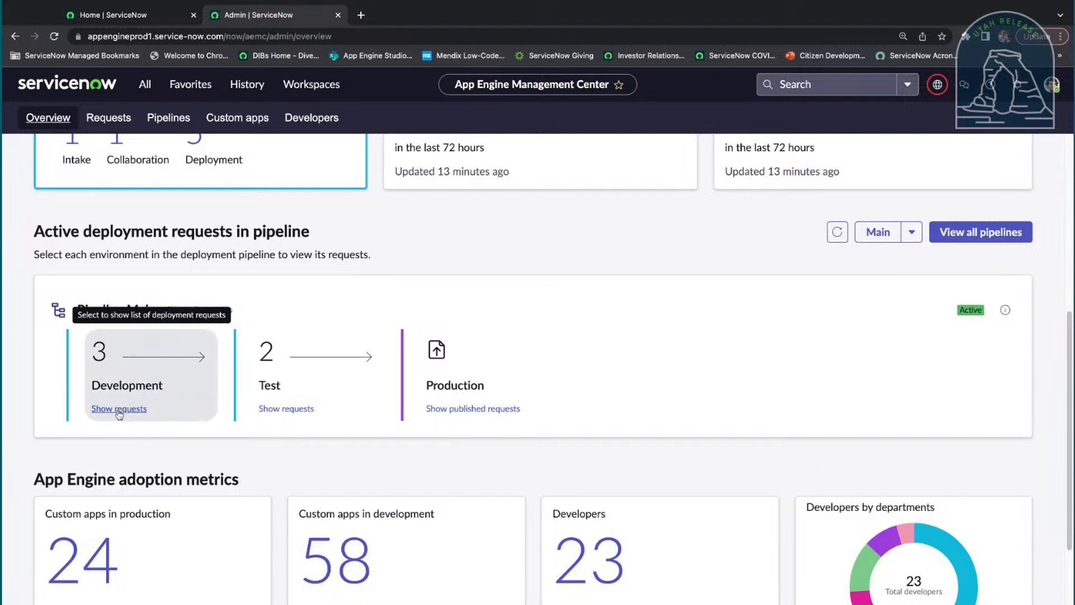
# Step: Show the Development requests in the Main pipeline, review the list, and hide it again
pyautogui.click(137, 411)
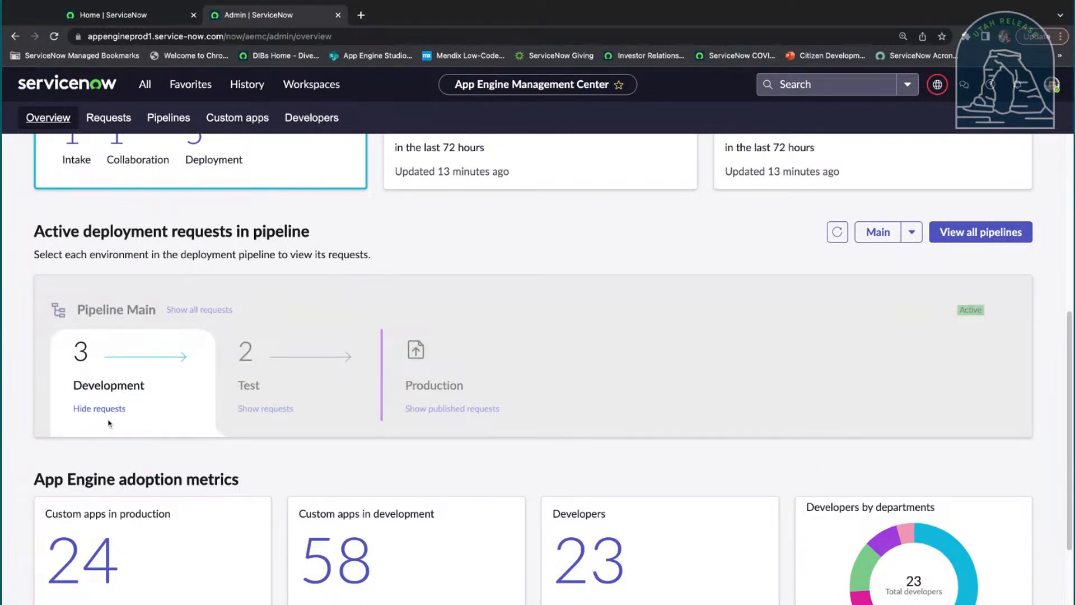
pyautogui.scroll(-2, 174, 392)
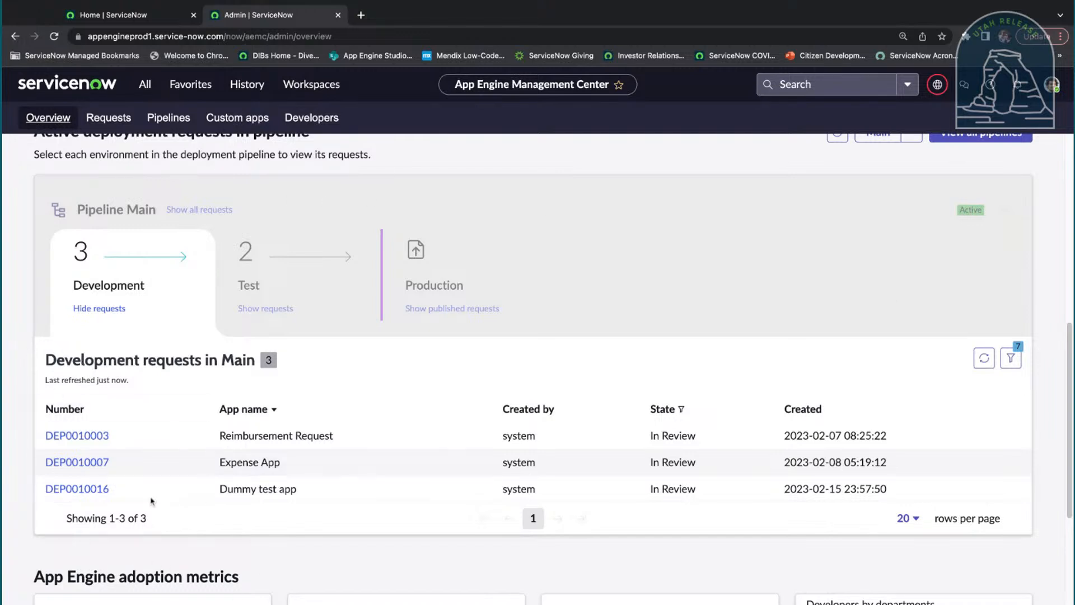
pyautogui.click(100, 309)
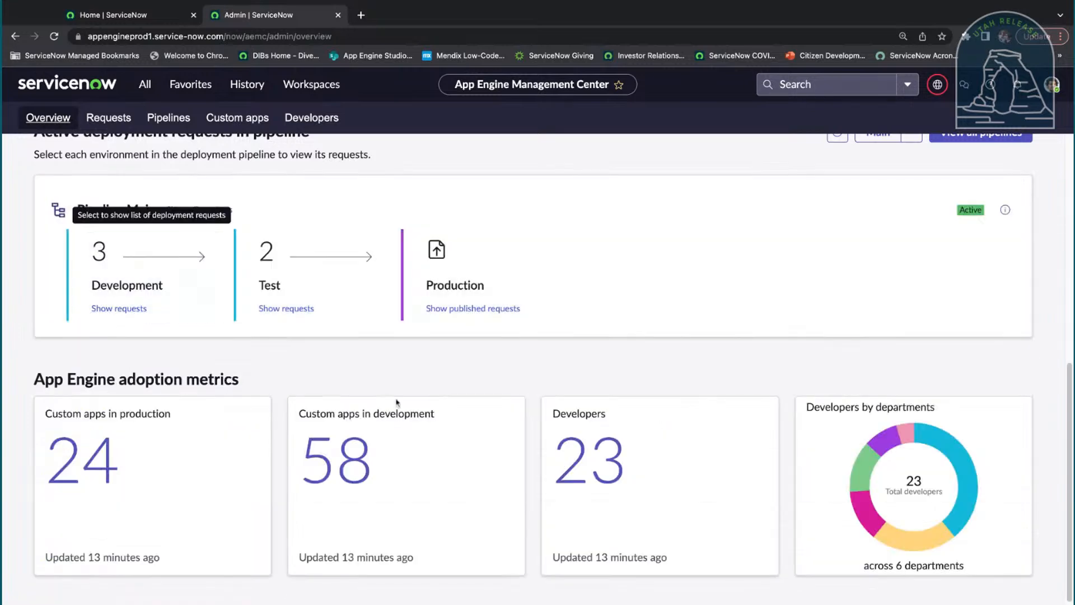
# Step: Switch the active deployment requests section to the pipeline named New Pipeline and review its environments
pyautogui.scroll(1, 614, 331)
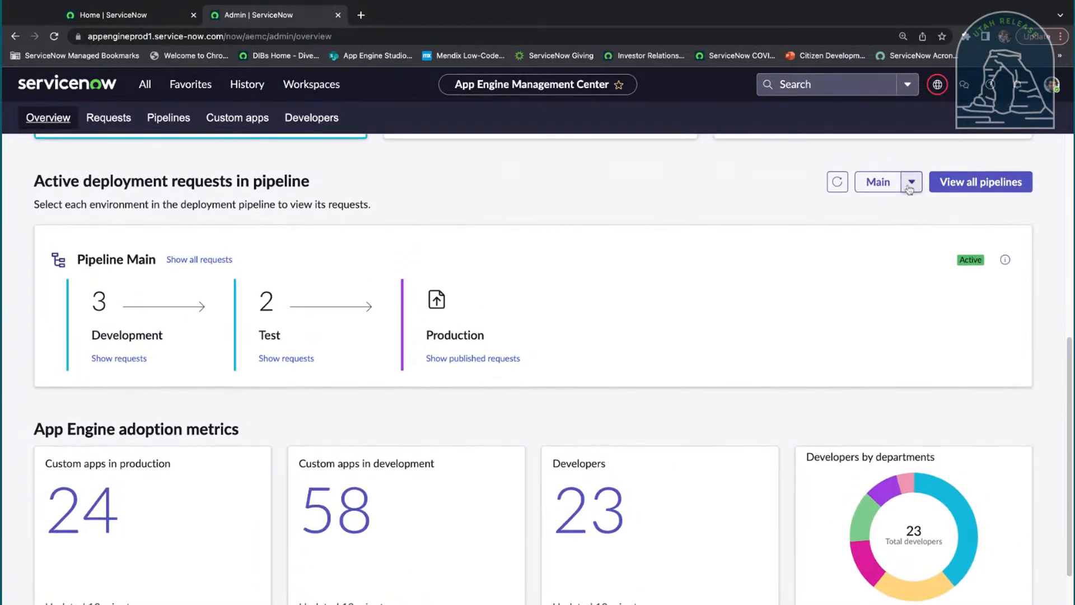
pyautogui.click(910, 185)
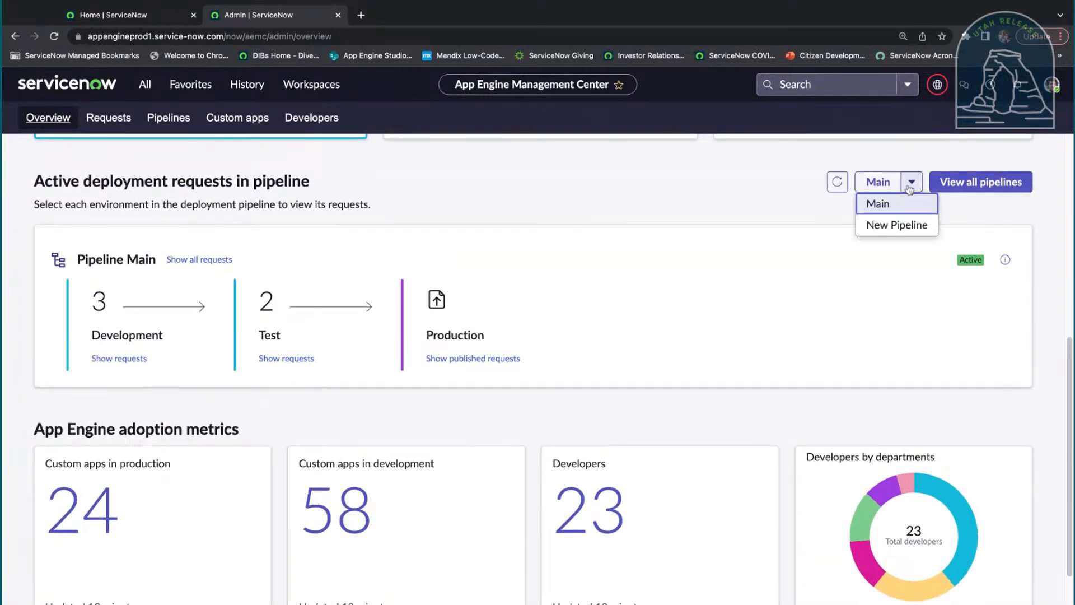
pyautogui.click(899, 224)
pyautogui.scroll(3, 903, 225)
pyautogui.scroll(2, 903, 224)
pyautogui.scroll(-2, 903, 224)
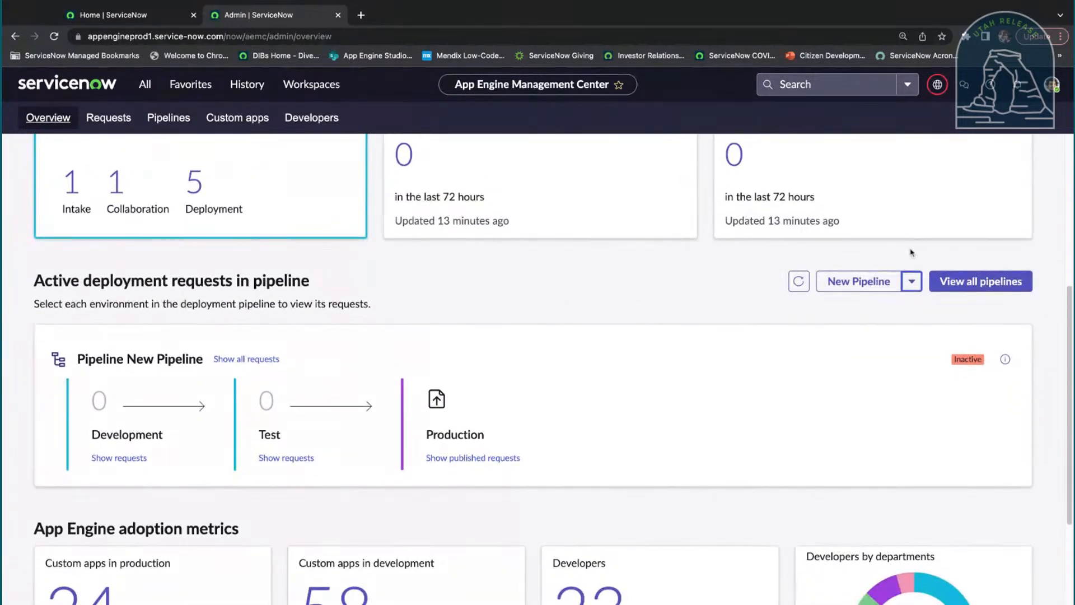
pyautogui.click(917, 285)
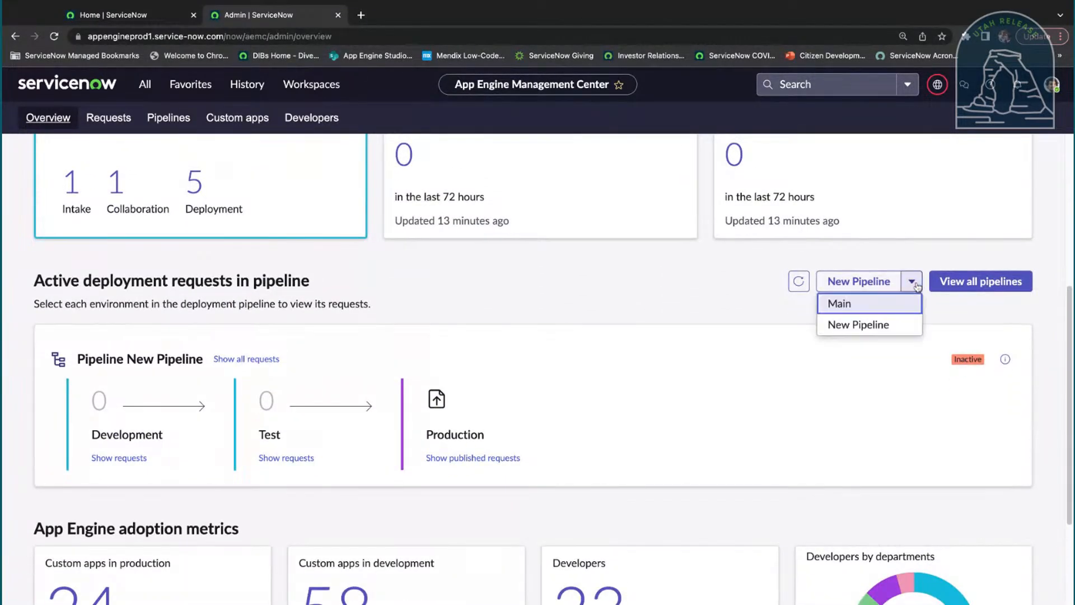
# Step: View all pipelines, show the Test requests in the Main pipeline, and hide them after reviewing
pyautogui.click(984, 281)
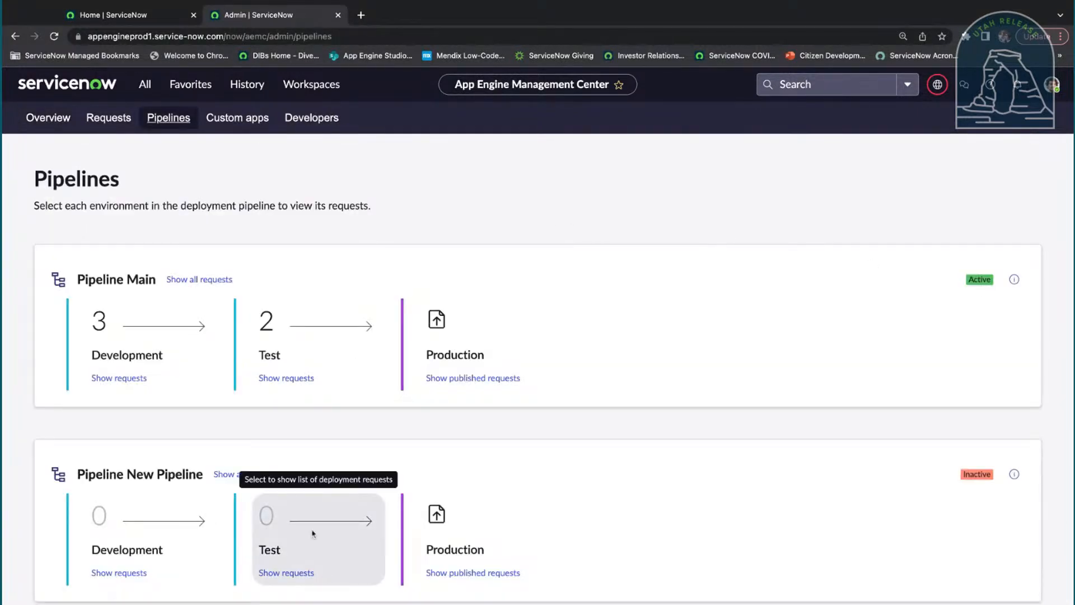
pyautogui.click(284, 379)
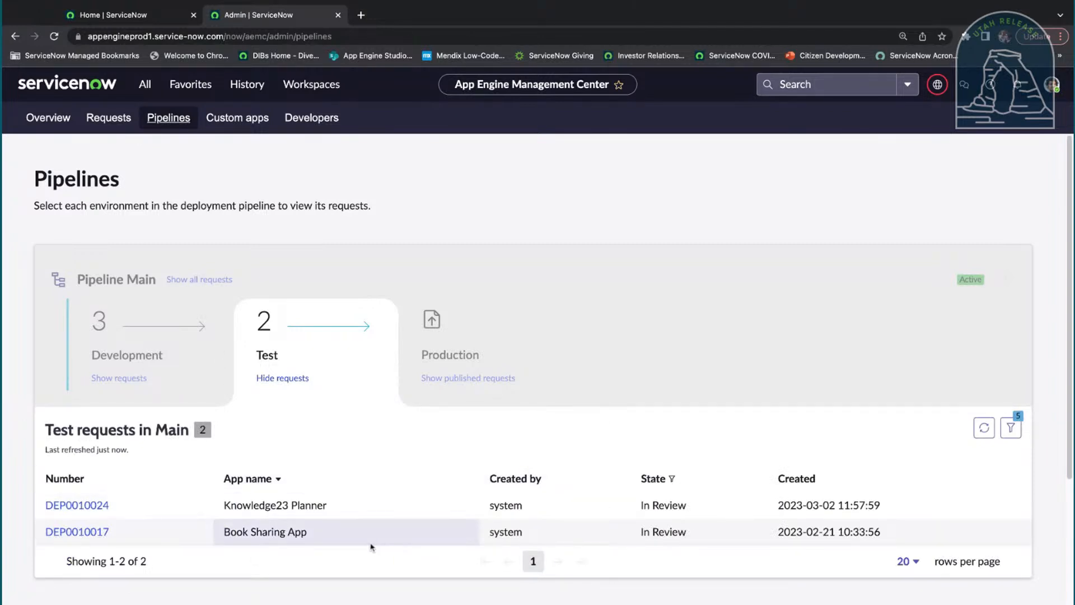
pyautogui.click(286, 378)
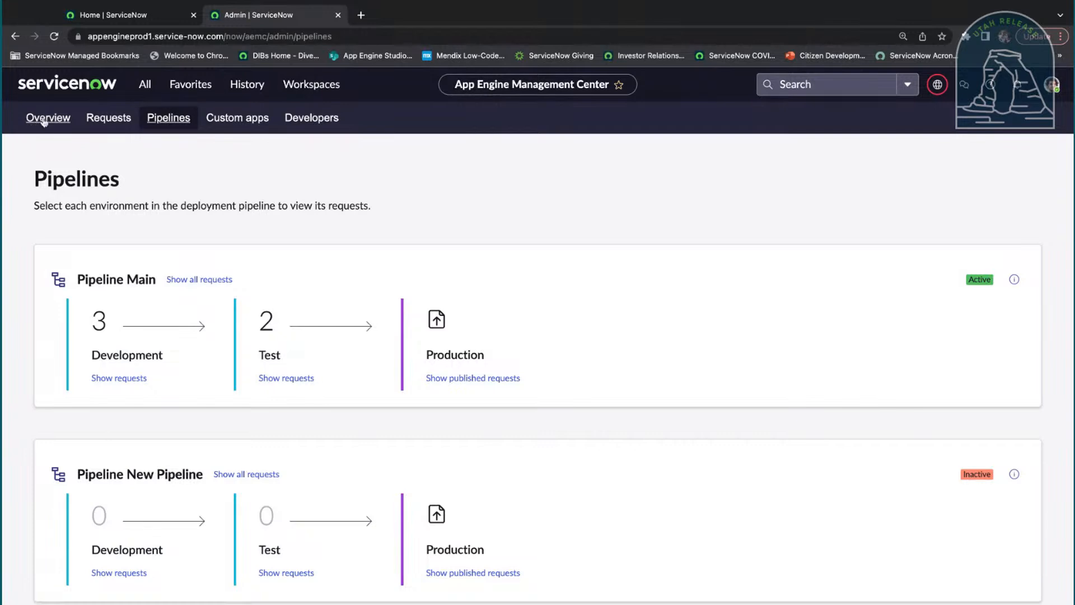
# Step: Return to the Overview page and examine the Main pipeline, App Engine adoption metrics and pending request cards
pyautogui.click(62, 119)
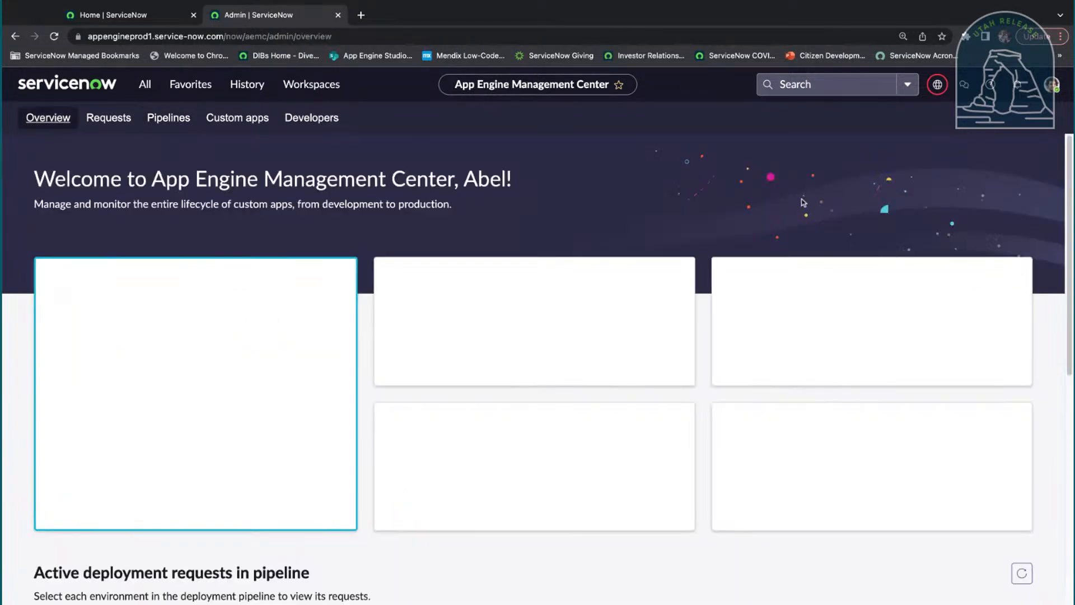
pyautogui.scroll(-2, 809, 205)
pyautogui.scroll(-5, 893, 340)
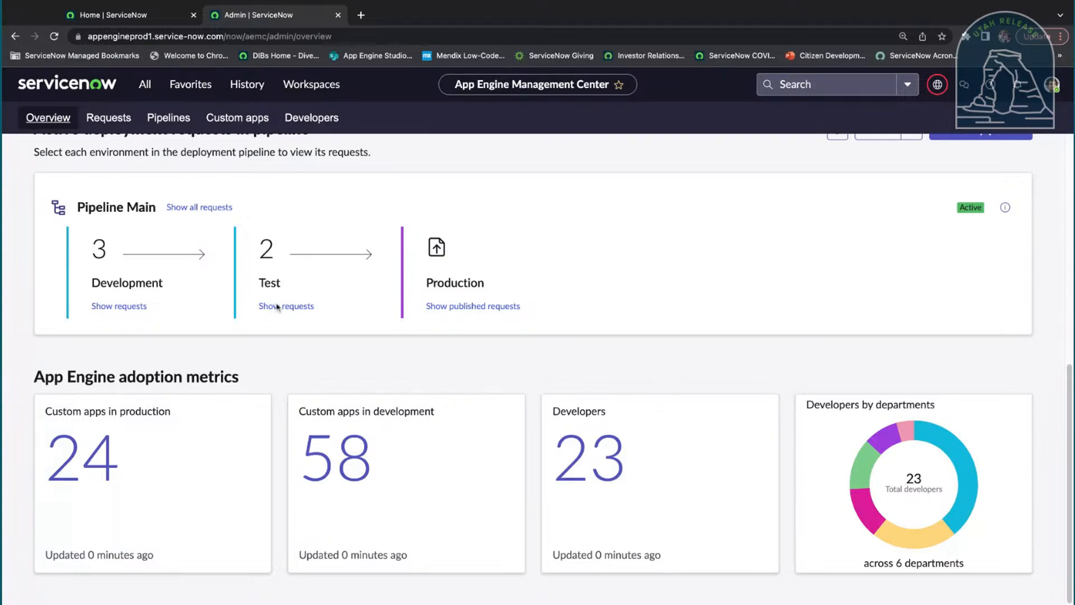
pyautogui.scroll(5, 357, 355)
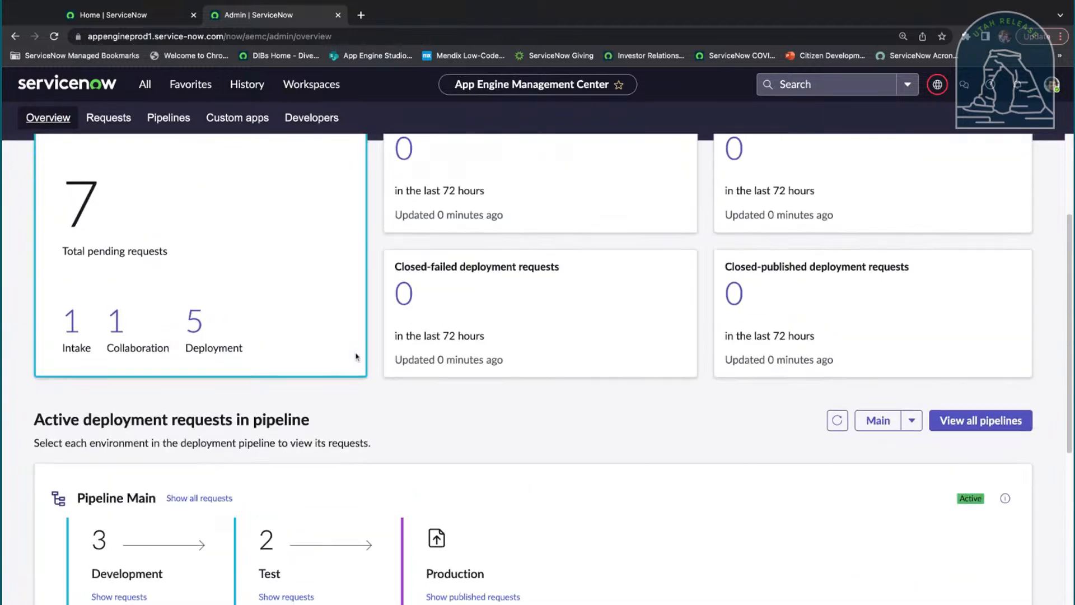
pyautogui.scroll(3, 356, 357)
# Step: Check the intake list on the Requests page and return to Overview to review the App Engine adoption metrics
pyautogui.click(109, 119)
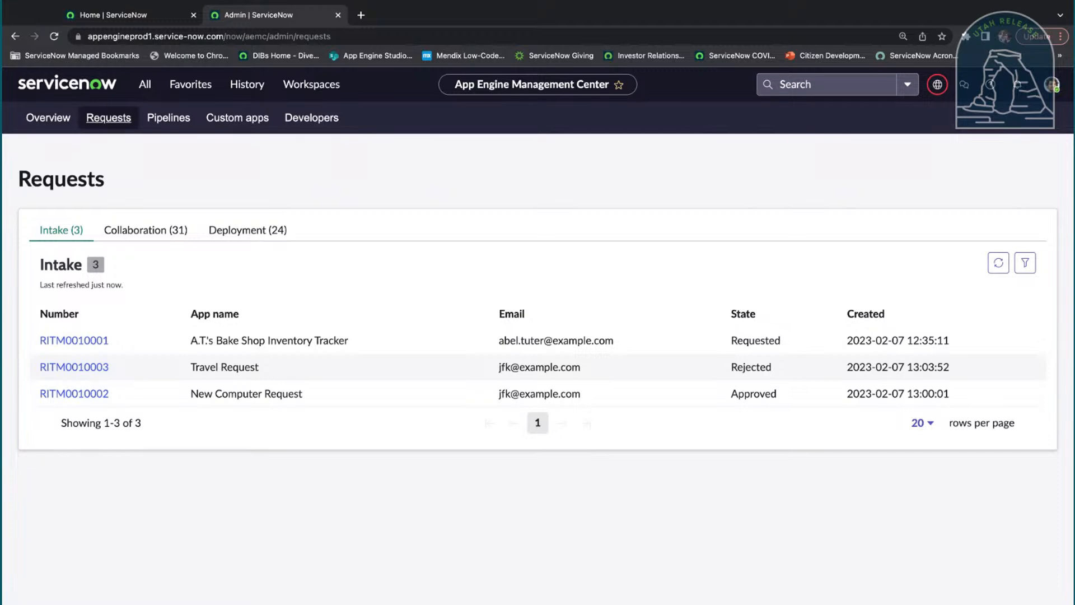
pyautogui.click(64, 120)
pyautogui.scroll(-8, 428, 307)
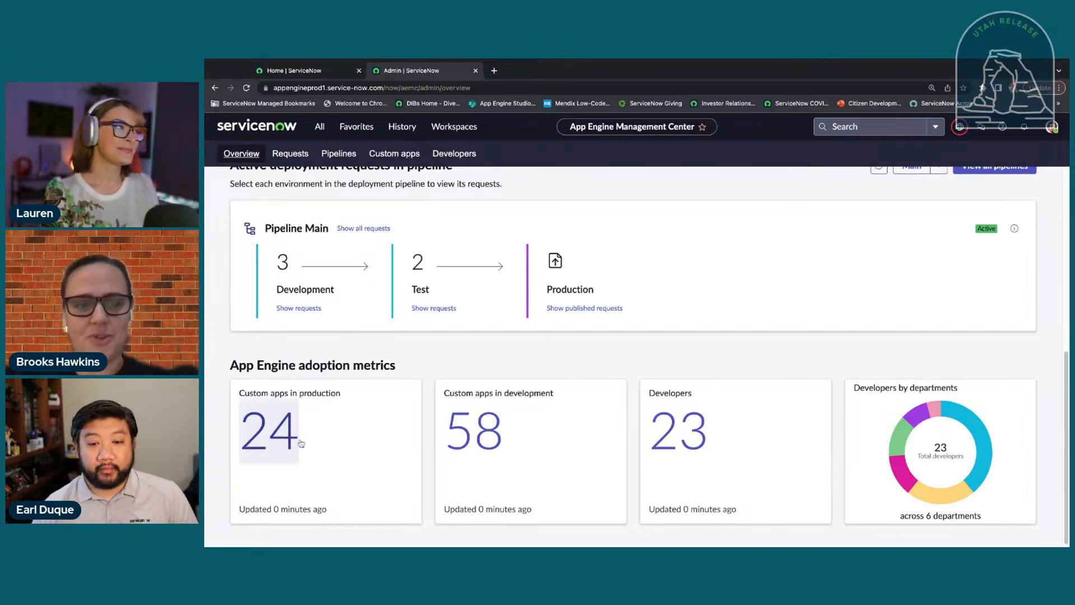
pyautogui.scroll(6, 284, 295)
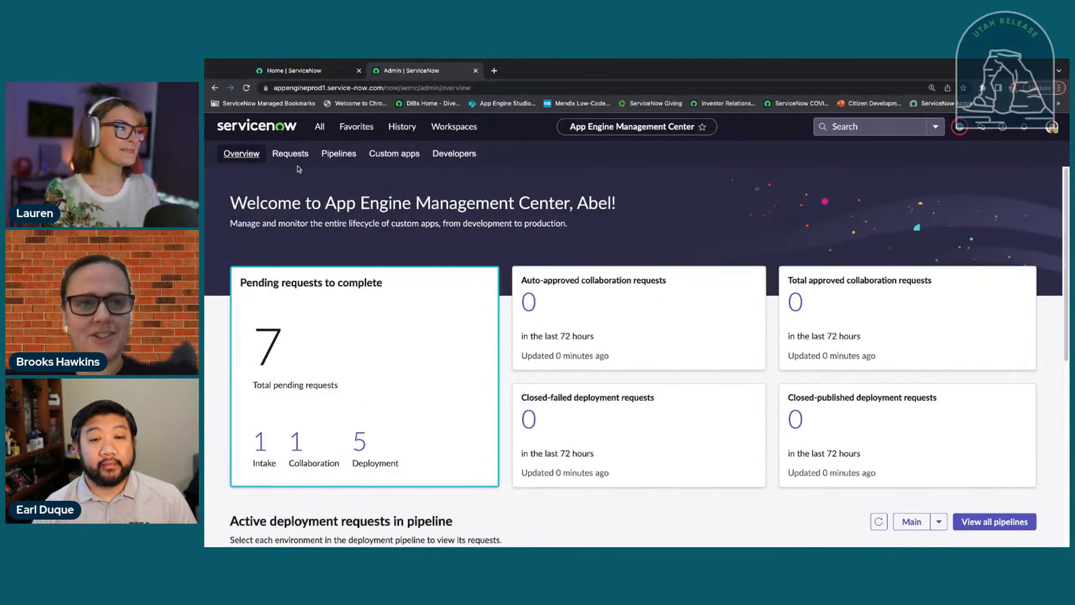
# Step: Review the intake requests on the Requests page and open the Pipelines page
pyautogui.click(296, 154)
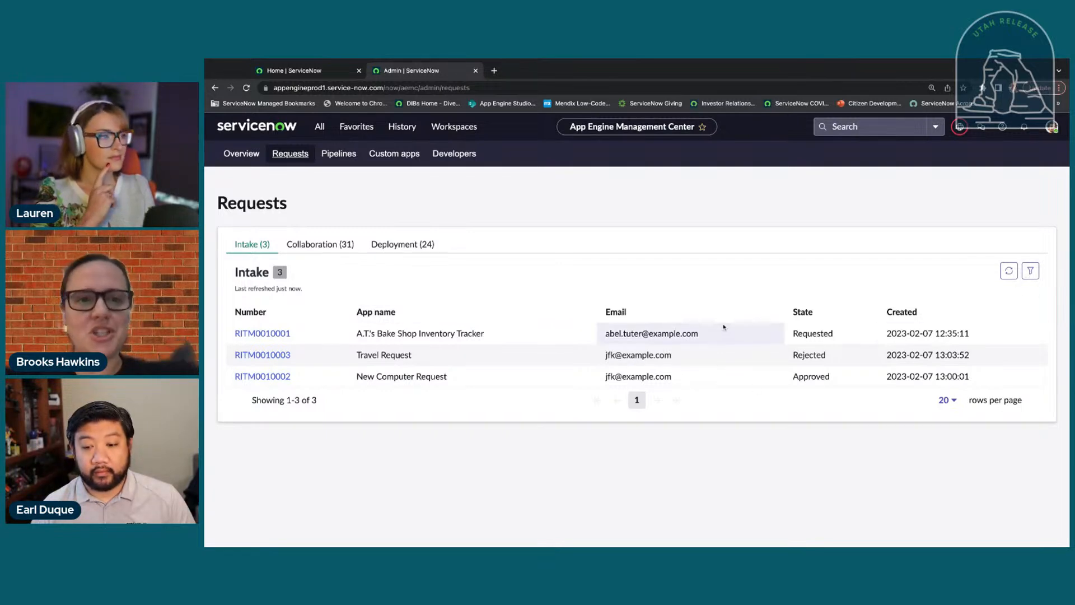
pyautogui.click(351, 158)
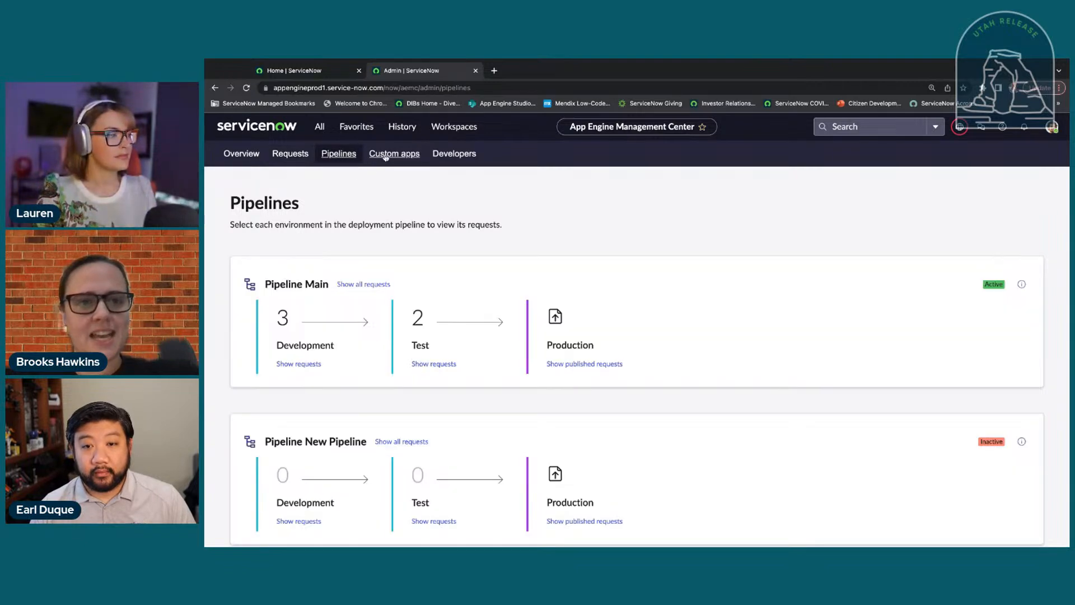
# Step: Open the Custom apps page and examine the lifecycle status cards, the department charts and the custom apps list
pyautogui.click(386, 157)
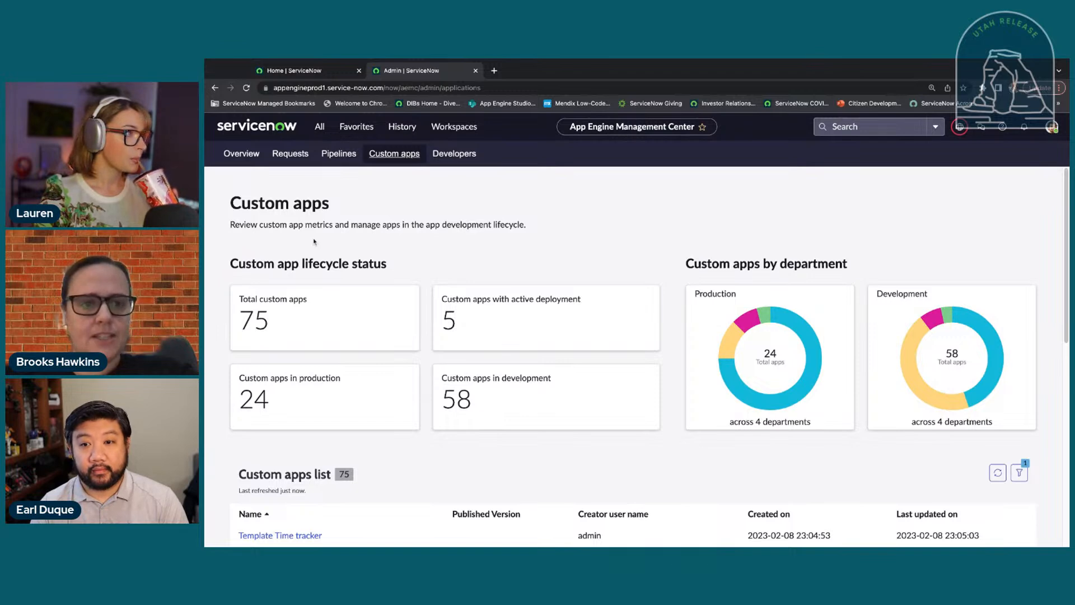
pyautogui.scroll(-1, 476, 253)
pyautogui.scroll(-1, 476, 253)
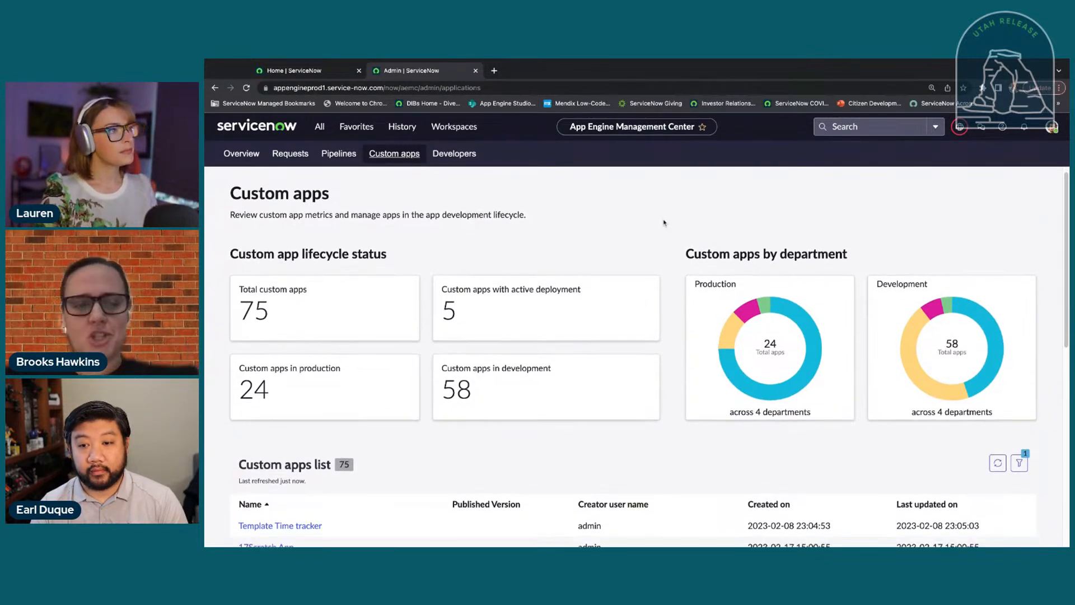
pyautogui.scroll(-2, 663, 222)
pyautogui.scroll(-1, 665, 223)
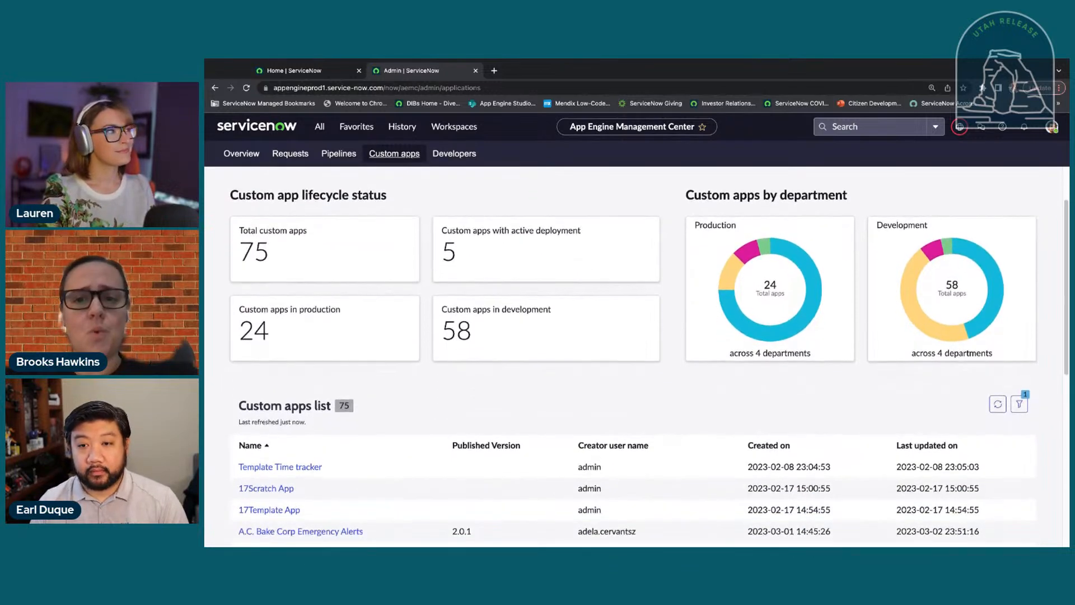
pyautogui.scroll(-1, 351, 441)
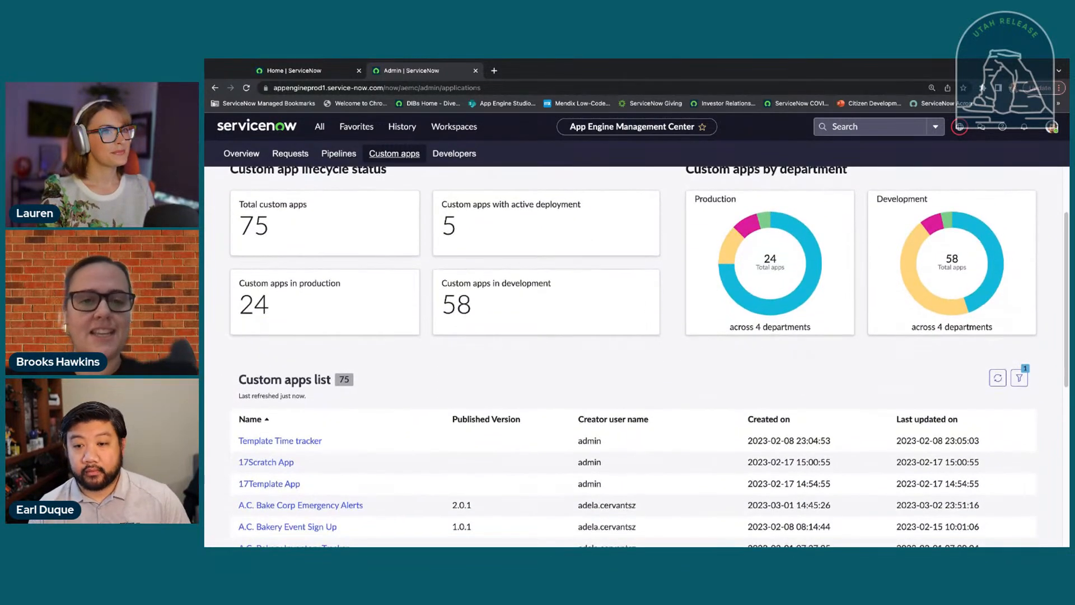
pyautogui.scroll(-2, 351, 441)
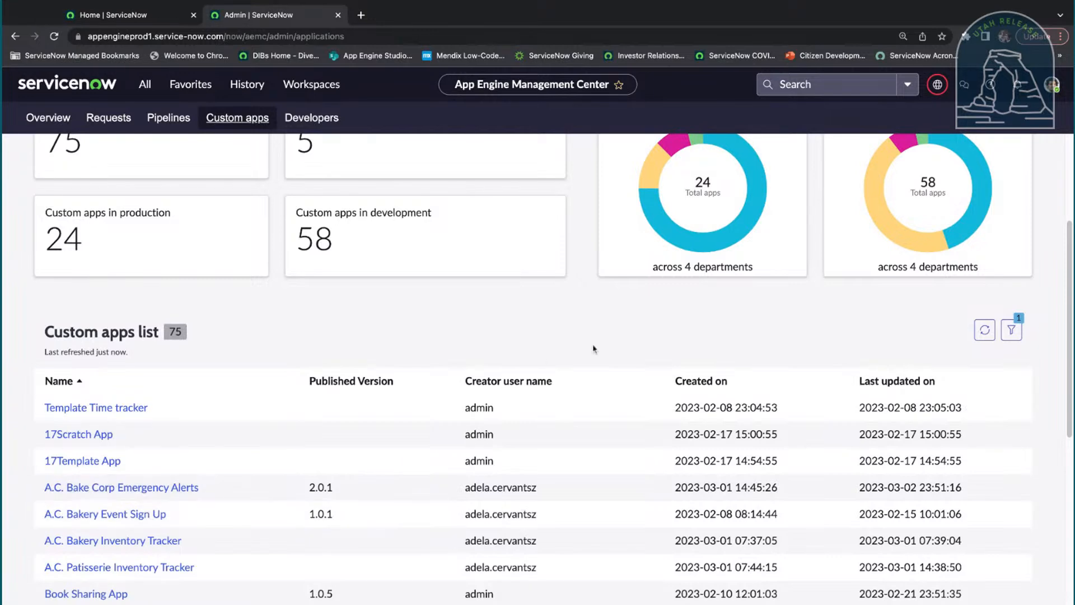
pyautogui.scroll(3, 560, 399)
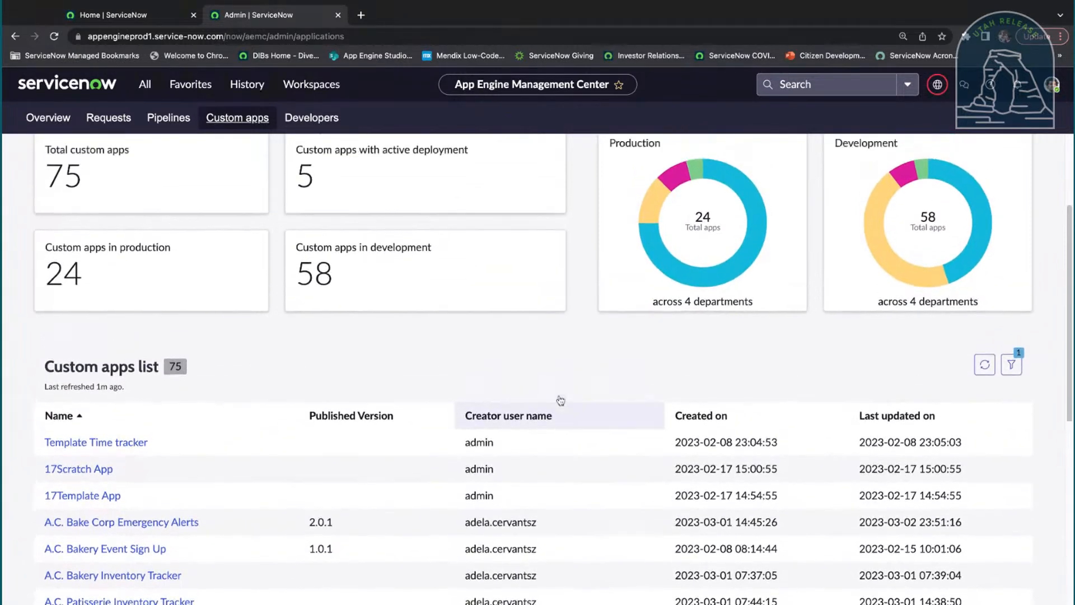
pyautogui.scroll(1, 560, 399)
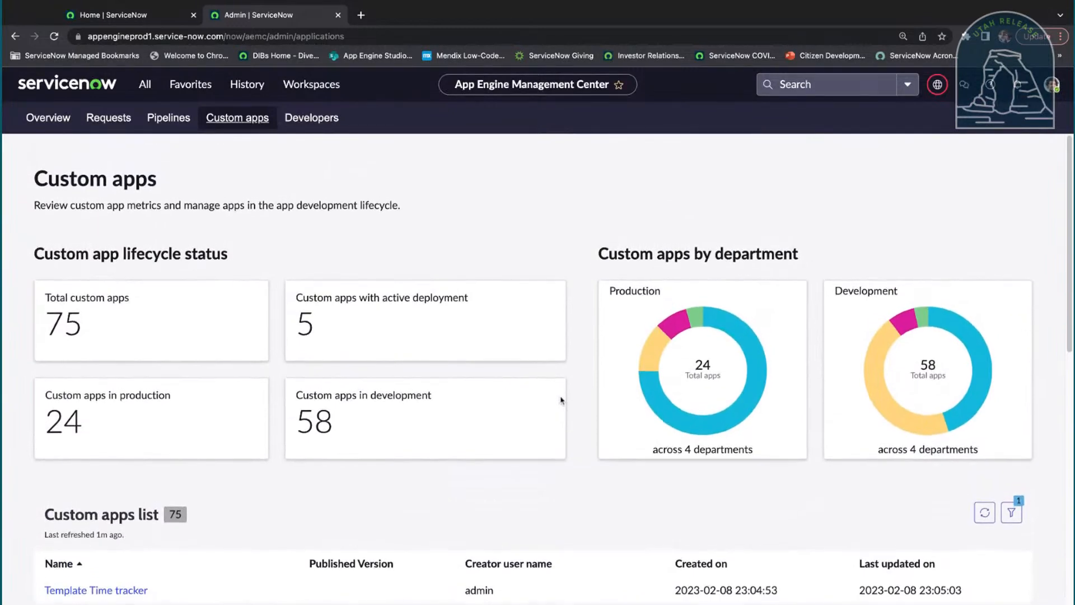
# Step: Open the Developers page and examine the developer distribution cards and the custom app developers list
pyautogui.click(327, 119)
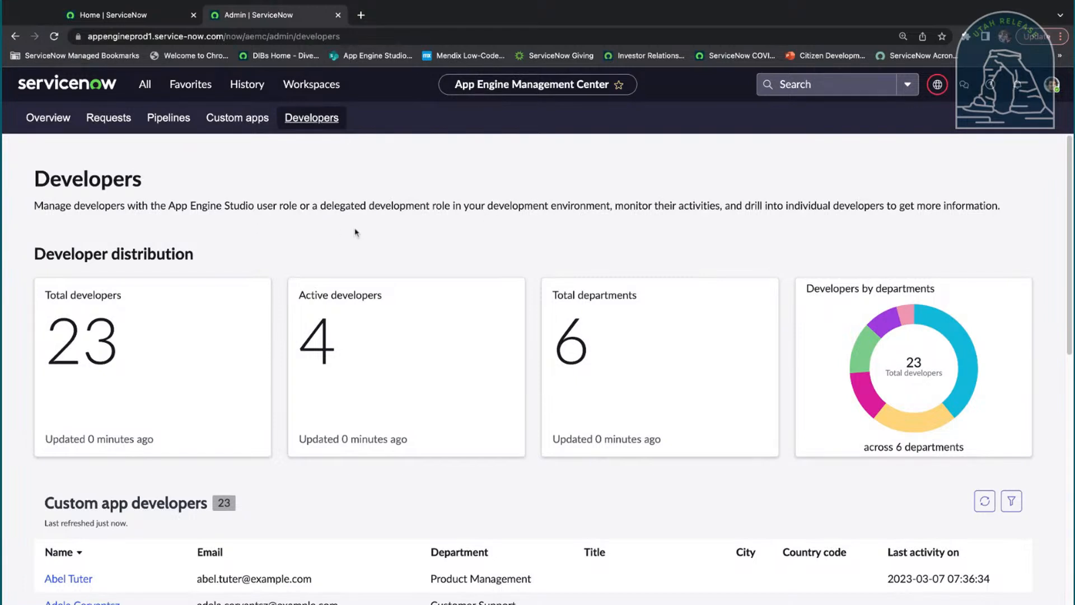
pyautogui.scroll(-1, 361, 269)
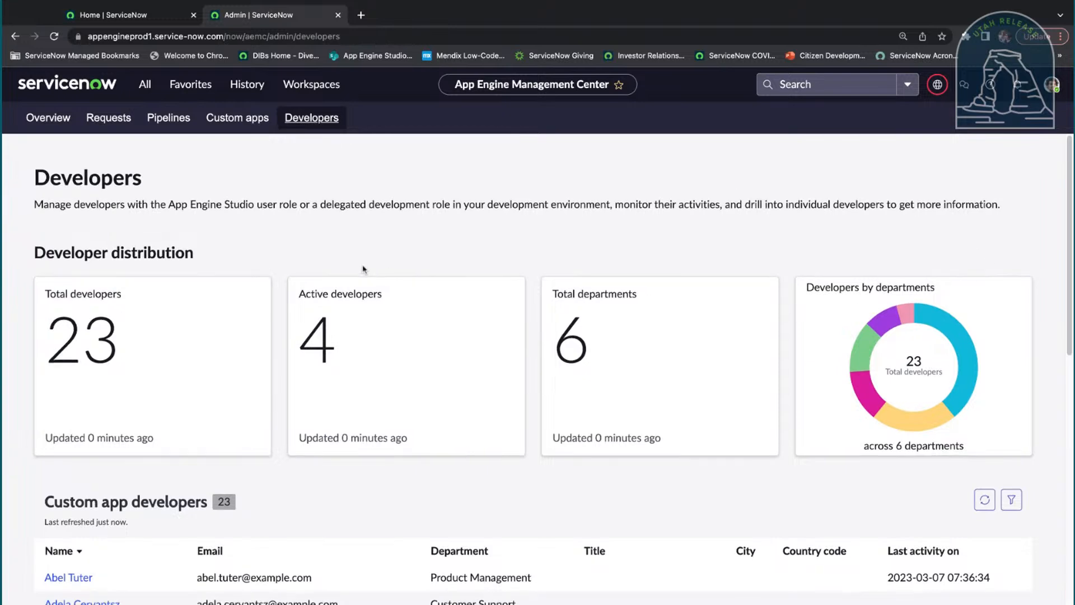
pyautogui.scroll(-1, 363, 269)
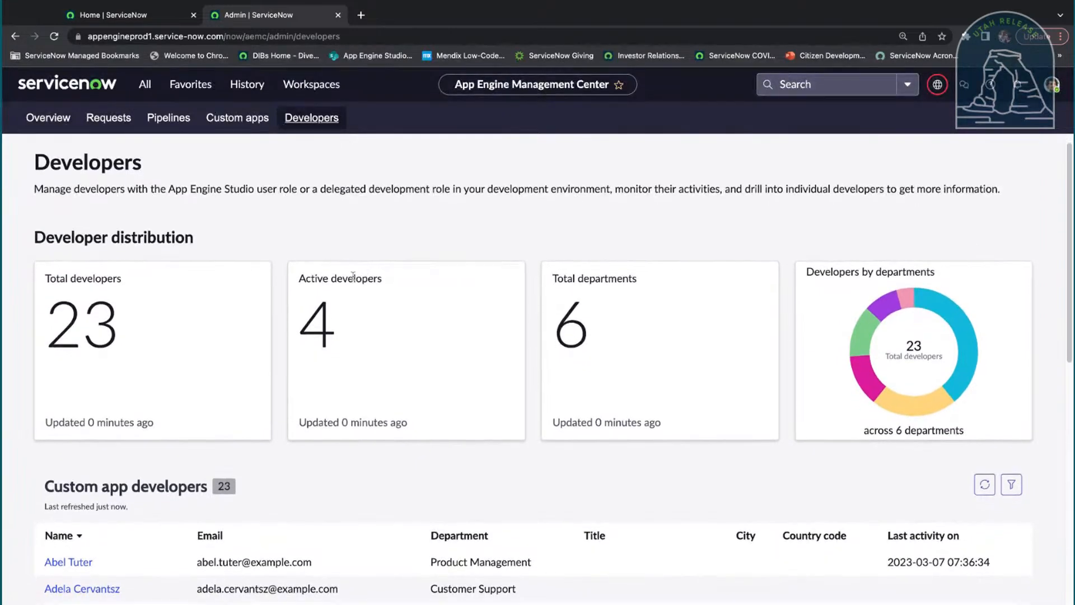
pyautogui.scroll(-2, 402, 216)
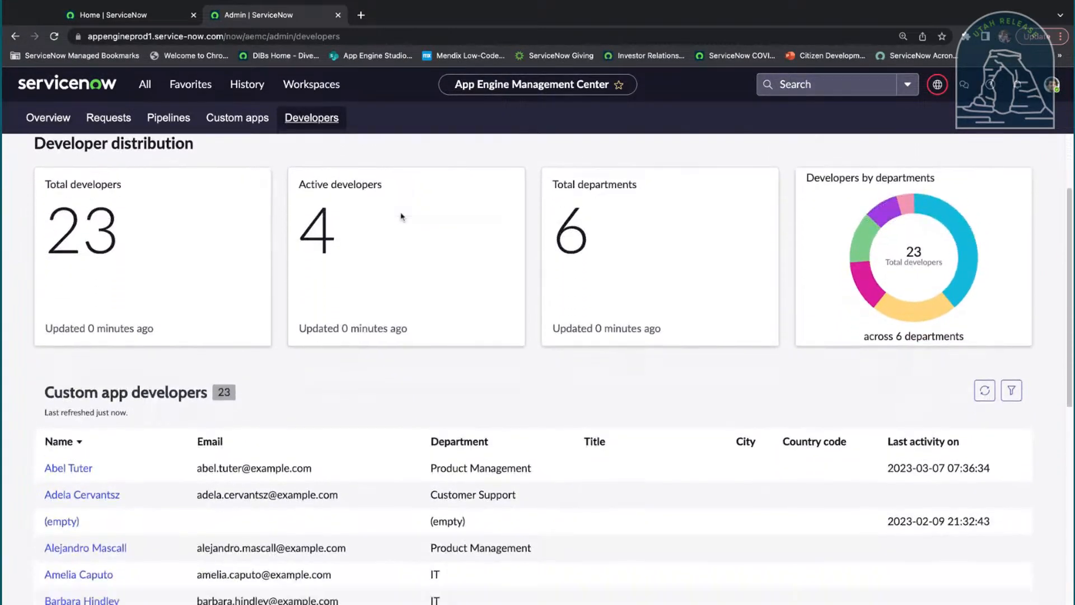
pyautogui.scroll(1, 402, 216)
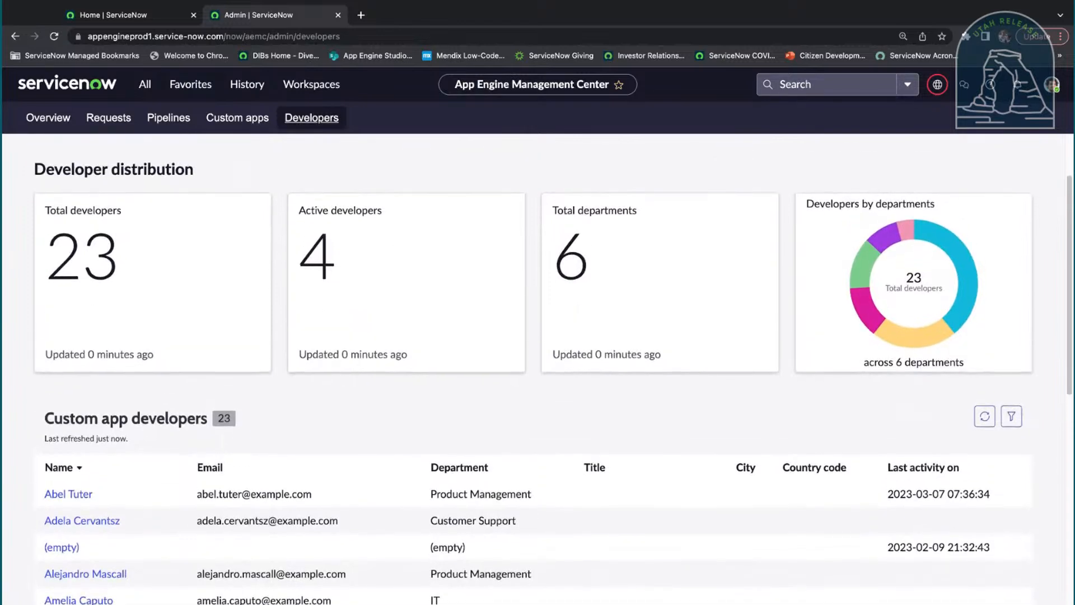
pyautogui.scroll(2, 396, 247)
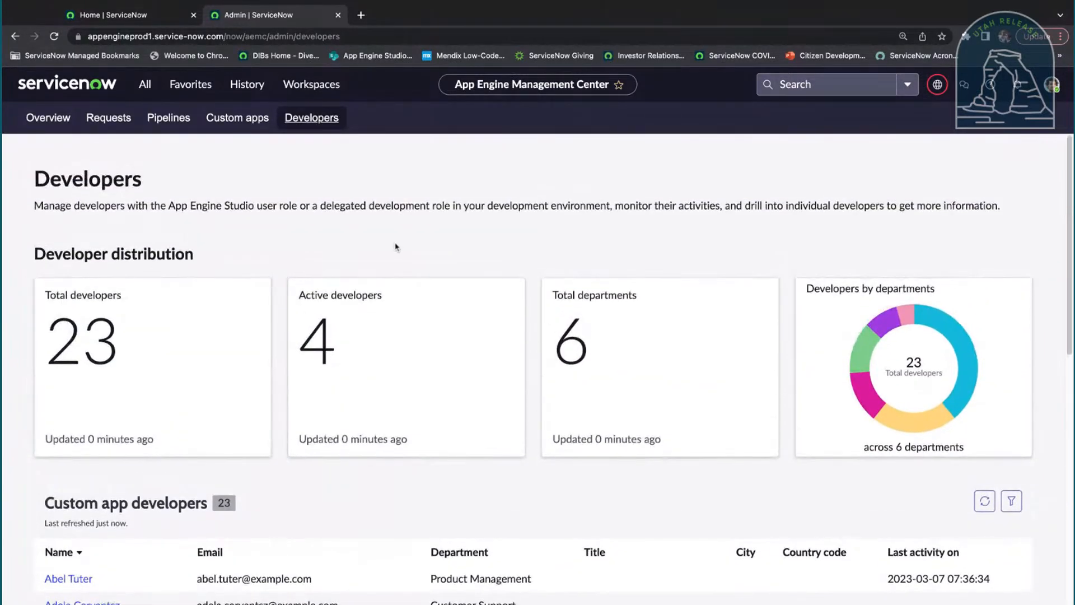
# Step: Open the first Customer Support developer's record and review their custom apps, intake application, collaboration and deployment requests
pyautogui.scroll(-4, 396, 247)
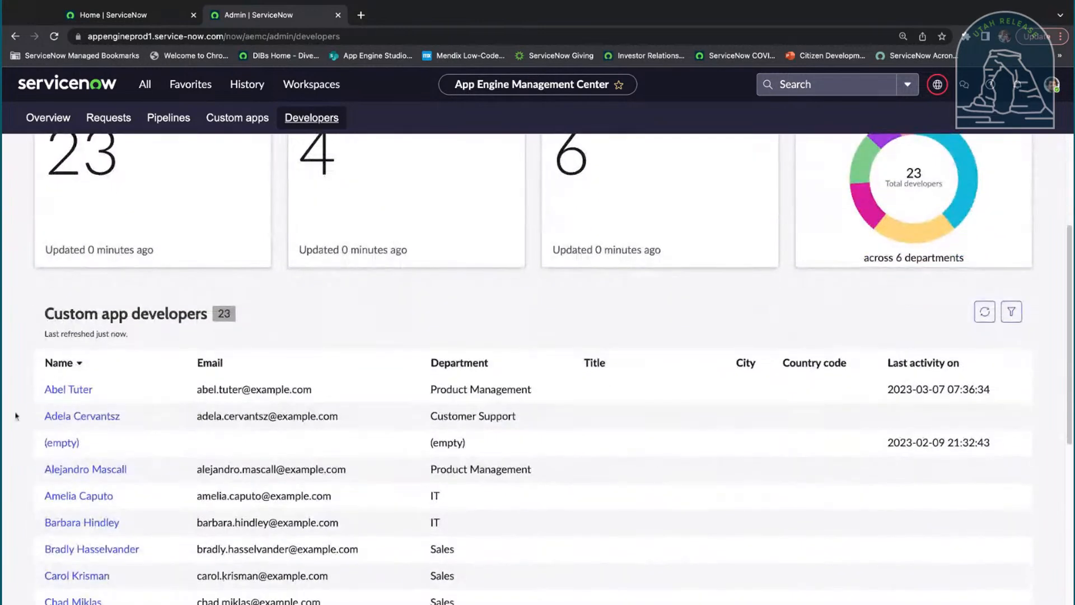
pyautogui.click(106, 419)
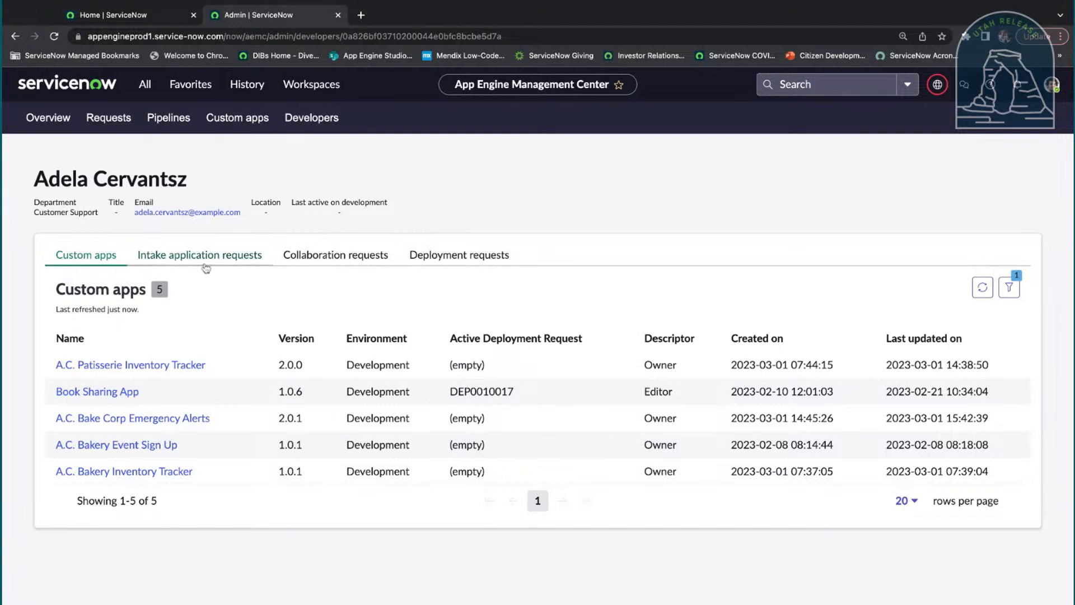
pyautogui.click(235, 254)
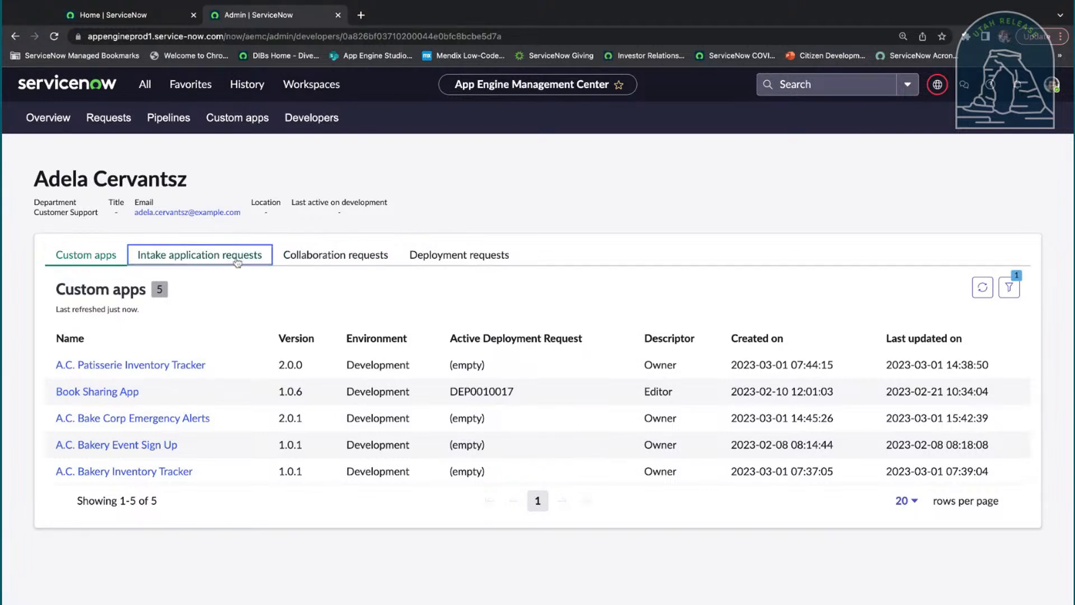
pyautogui.click(351, 262)
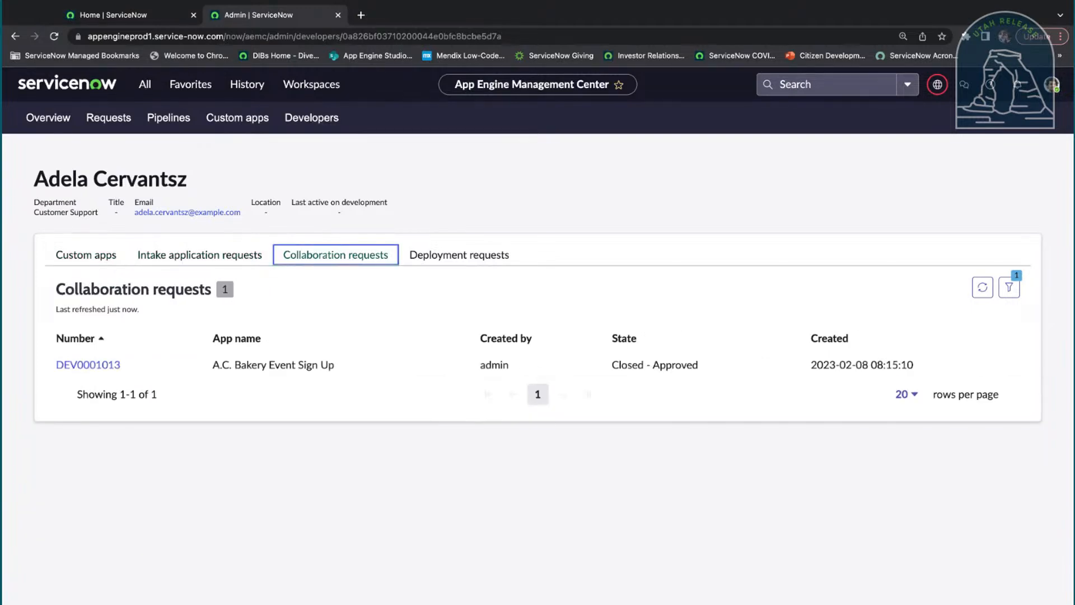
pyautogui.click(453, 262)
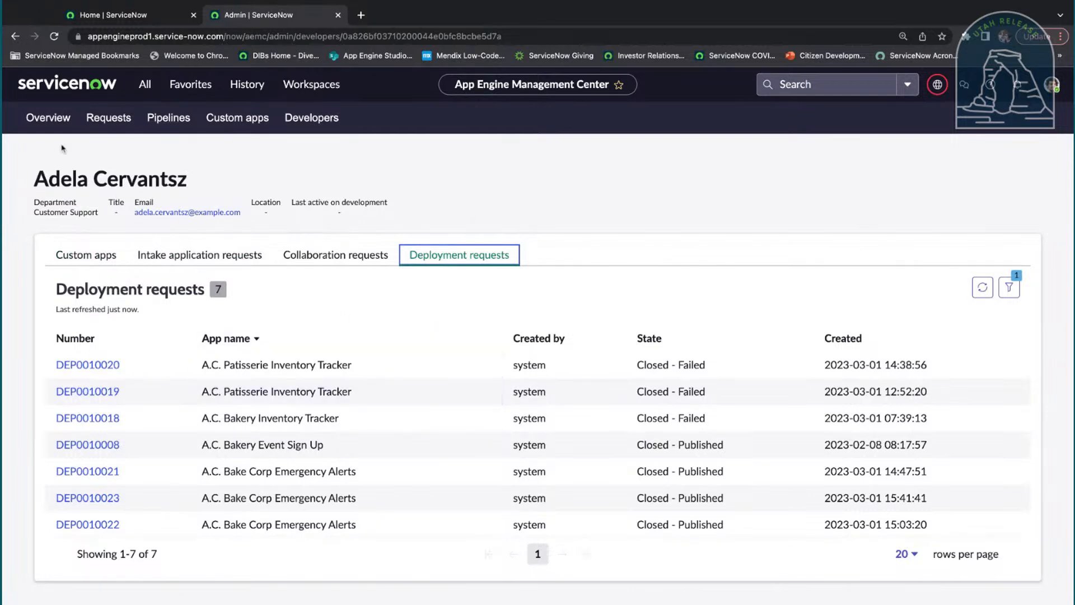
# Step: Revisit the Custom apps page, return to Developers and reopen the first Customer Support developer's record
pyautogui.click(245, 122)
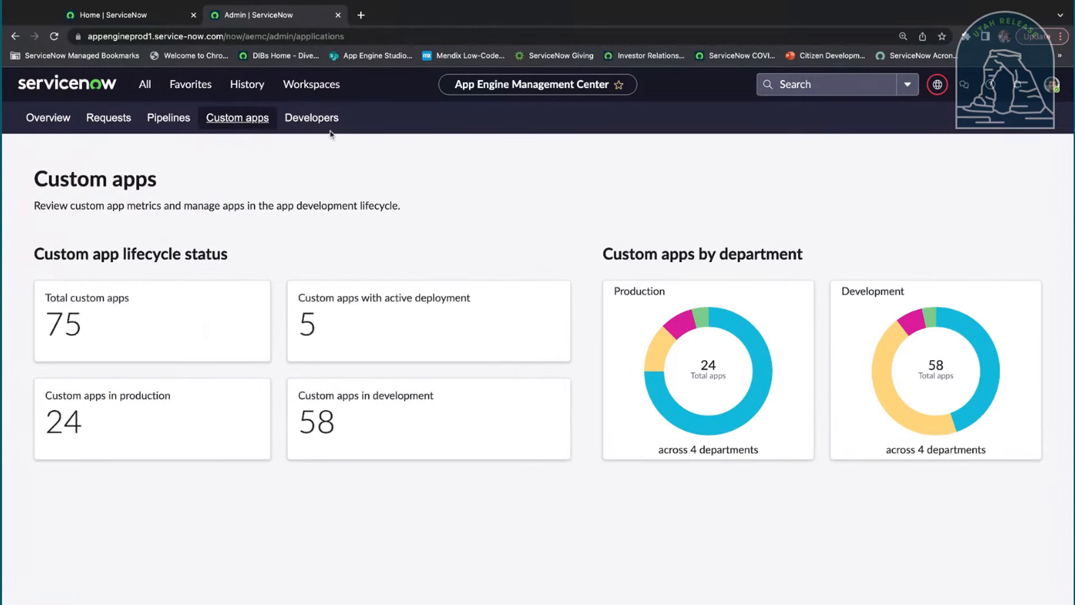
pyautogui.click(331, 127)
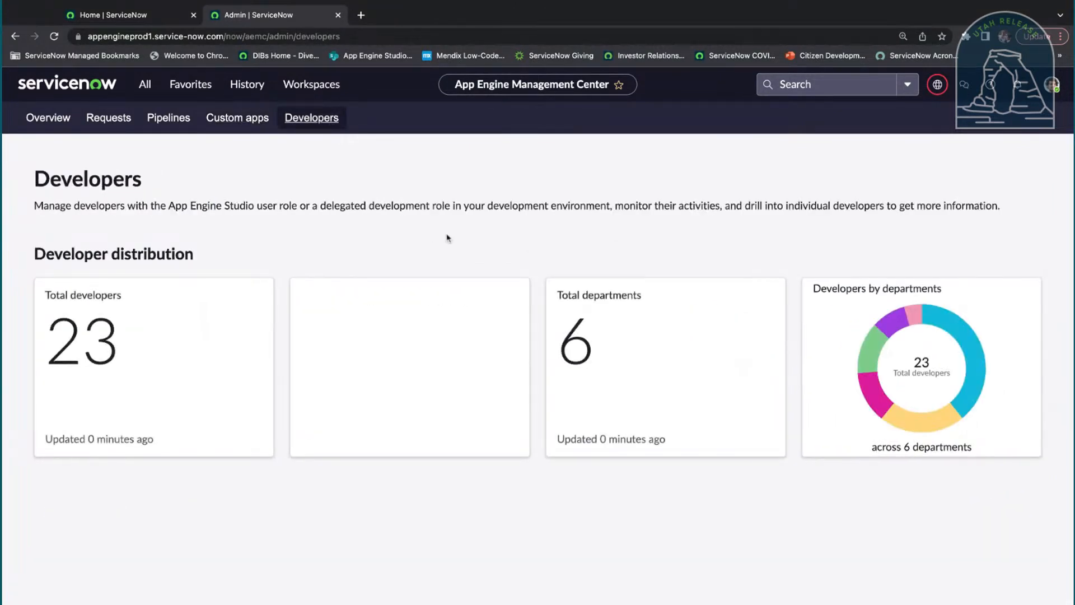
pyautogui.scroll(-3, 428, 243)
pyautogui.click(79, 375)
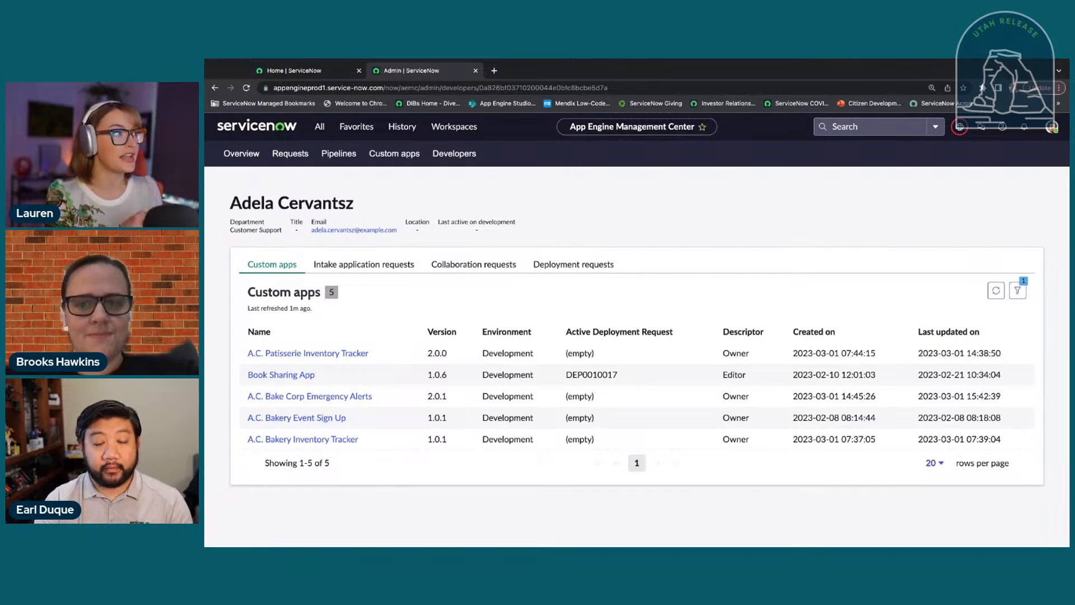
# Step: Open the developer's A.C. Bakery Event Sign Up collaboration request, collapse the attachments pane and review the task and invitation details
pyautogui.click(489, 265)
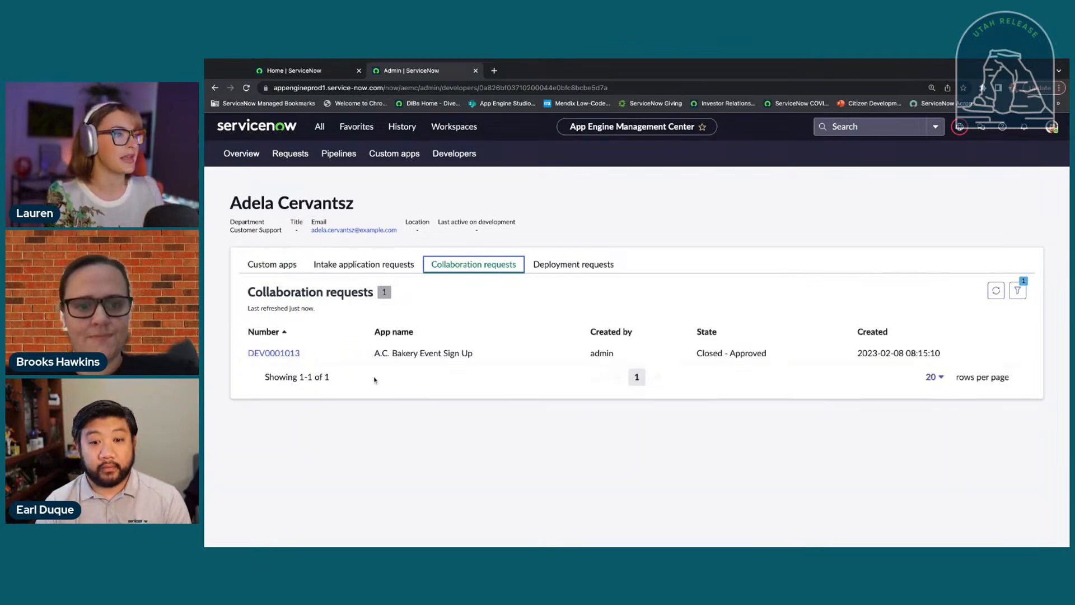
pyautogui.click(282, 359)
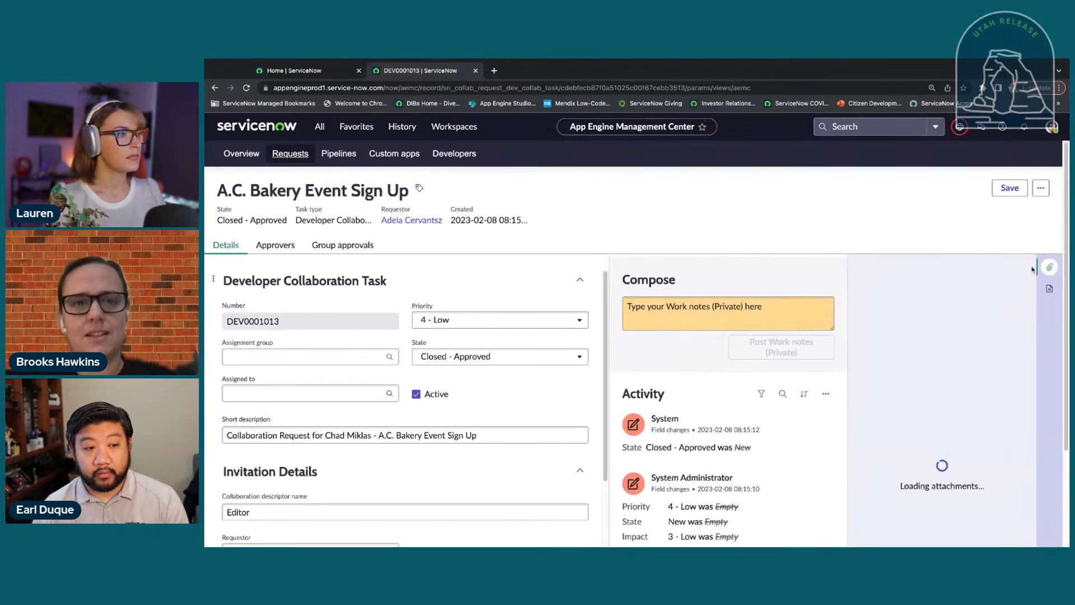
pyautogui.click(1049, 267)
pyautogui.scroll(-3, 764, 239)
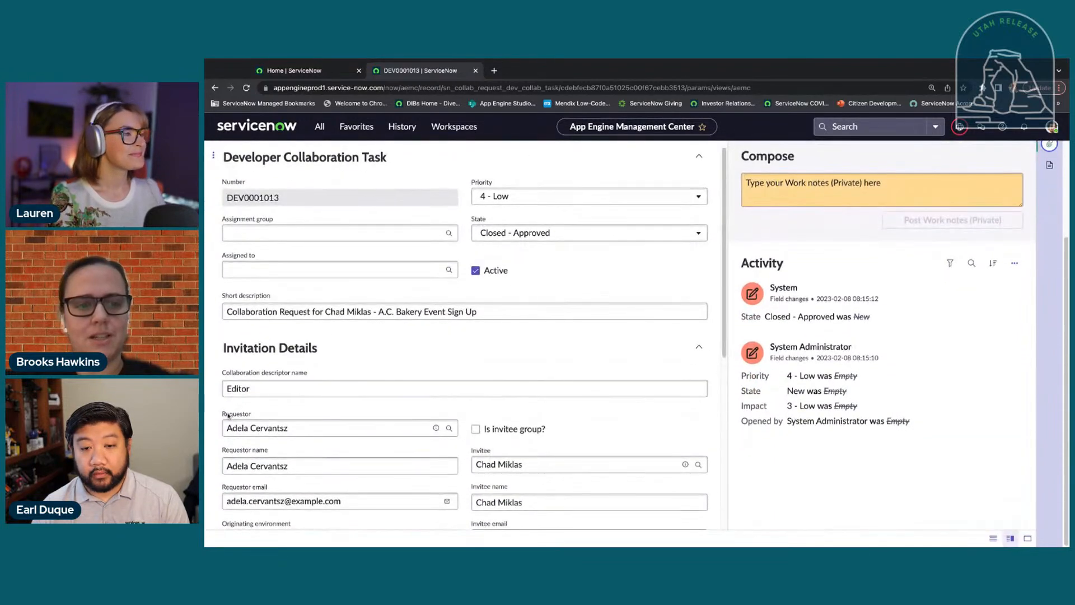
pyautogui.scroll(-1, 336, 414)
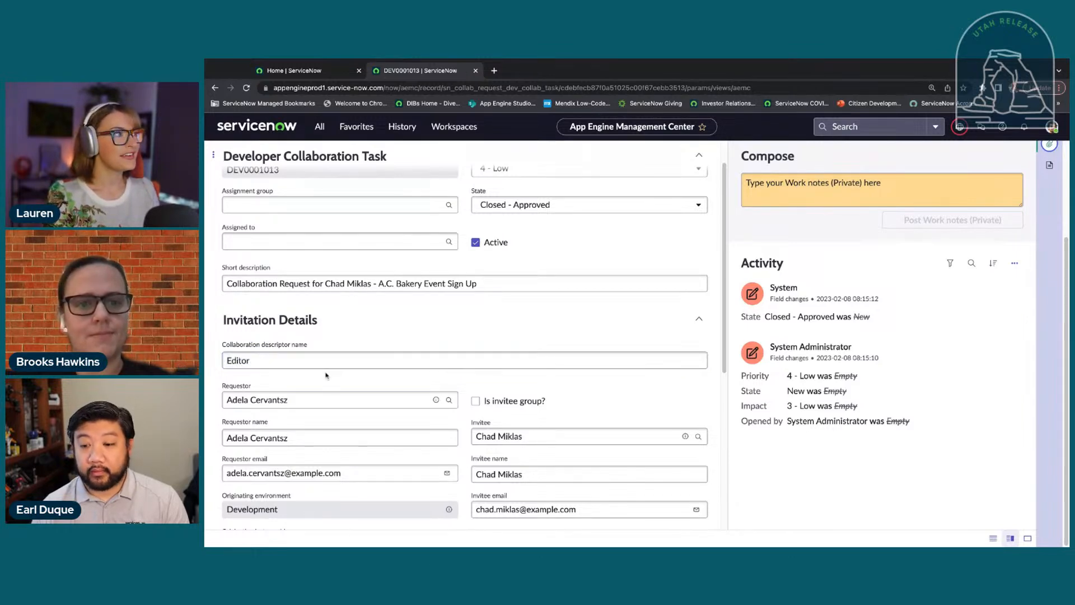
pyautogui.scroll(1, 603, 325)
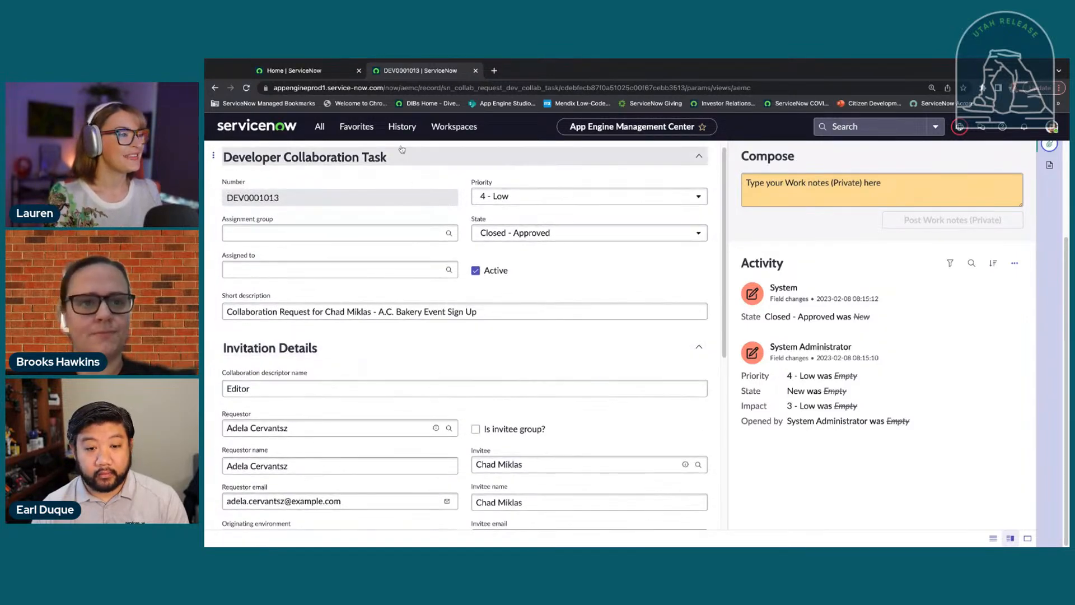
pyautogui.scroll(3, 377, 149)
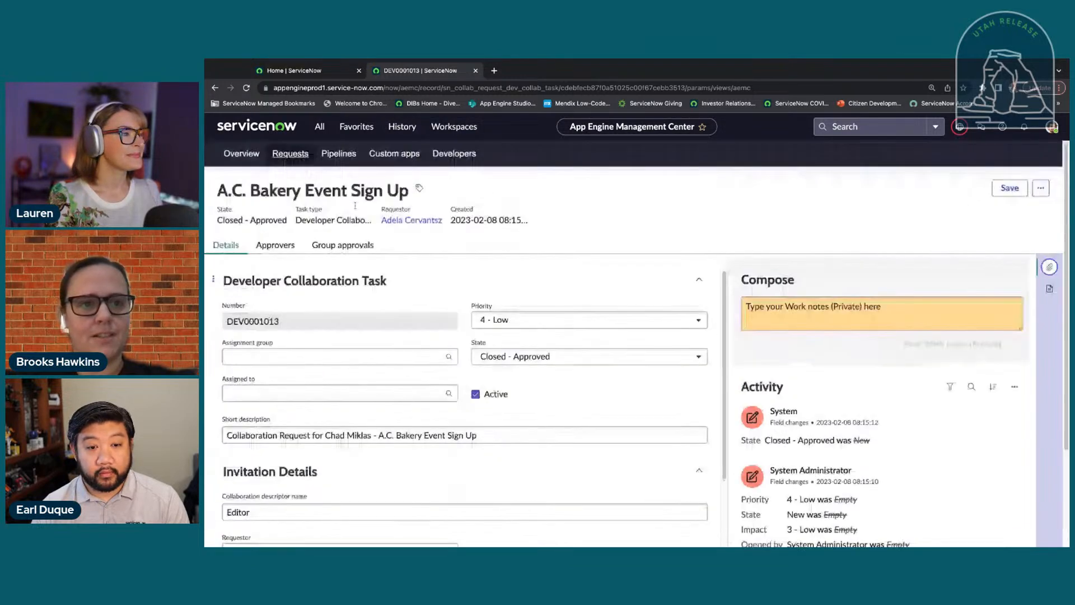
# Step: Return to the Custom apps page, review its lifecycle metrics and apps list again, and open the Pipelines page
pyautogui.click(393, 154)
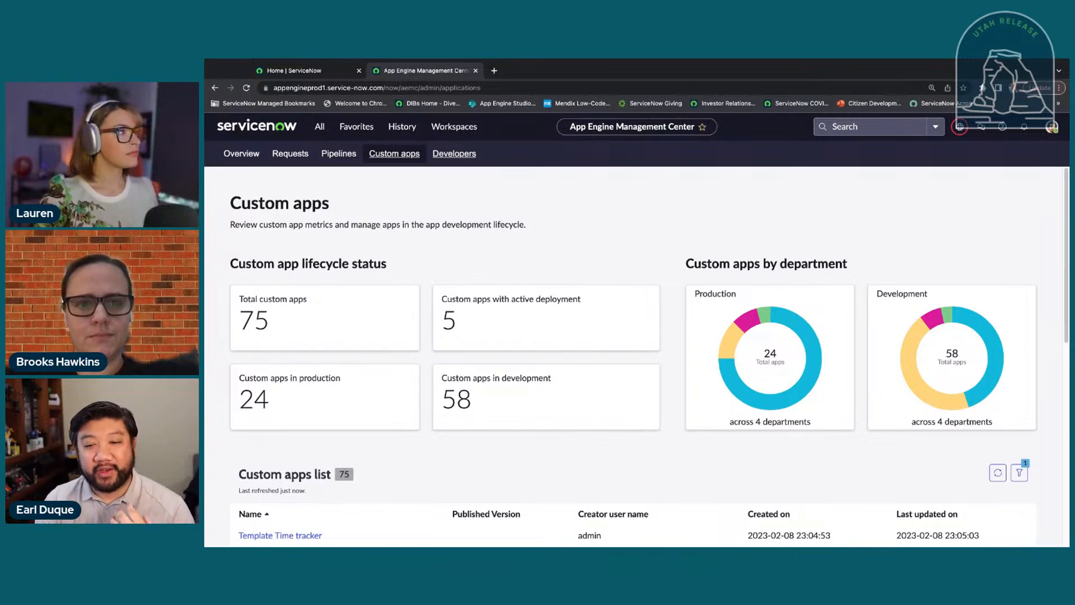
pyautogui.scroll(-1, 480, 200)
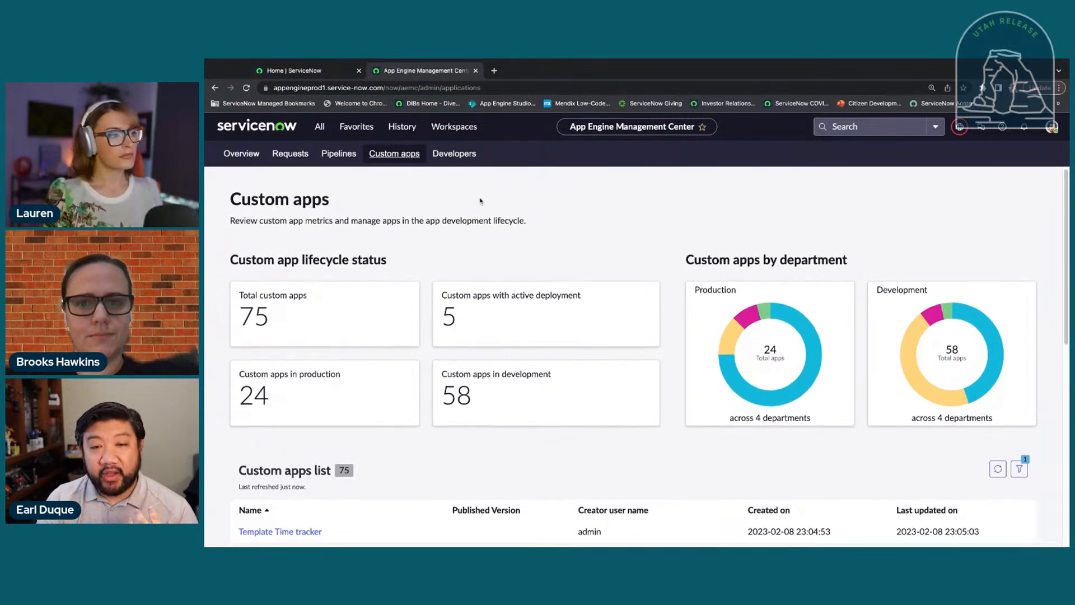
pyautogui.scroll(-2, 648, 232)
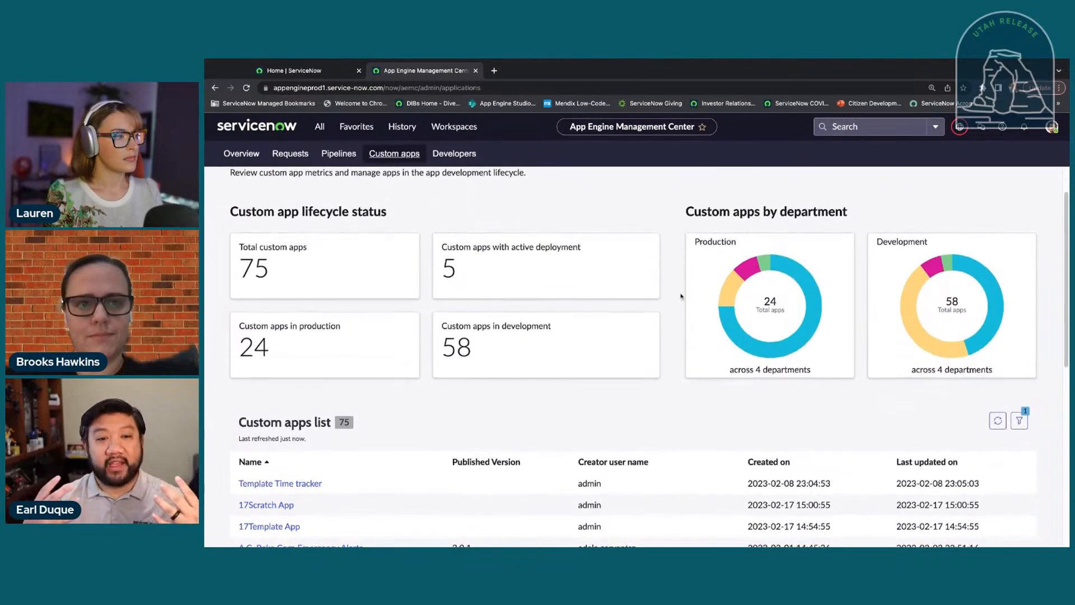
pyautogui.scroll(2, 681, 296)
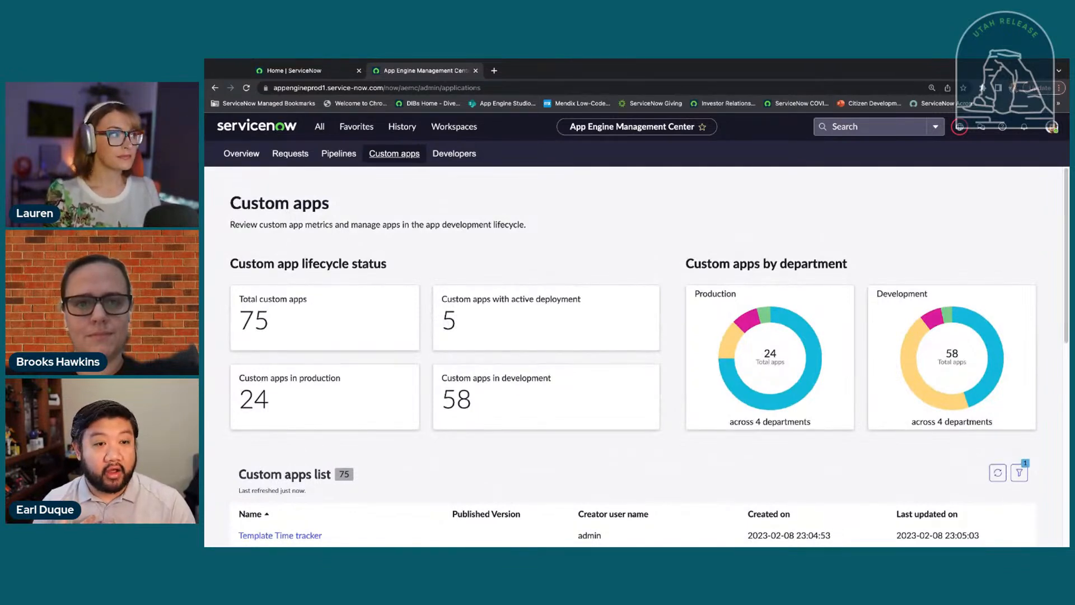
pyautogui.scroll(-1, 637, 358)
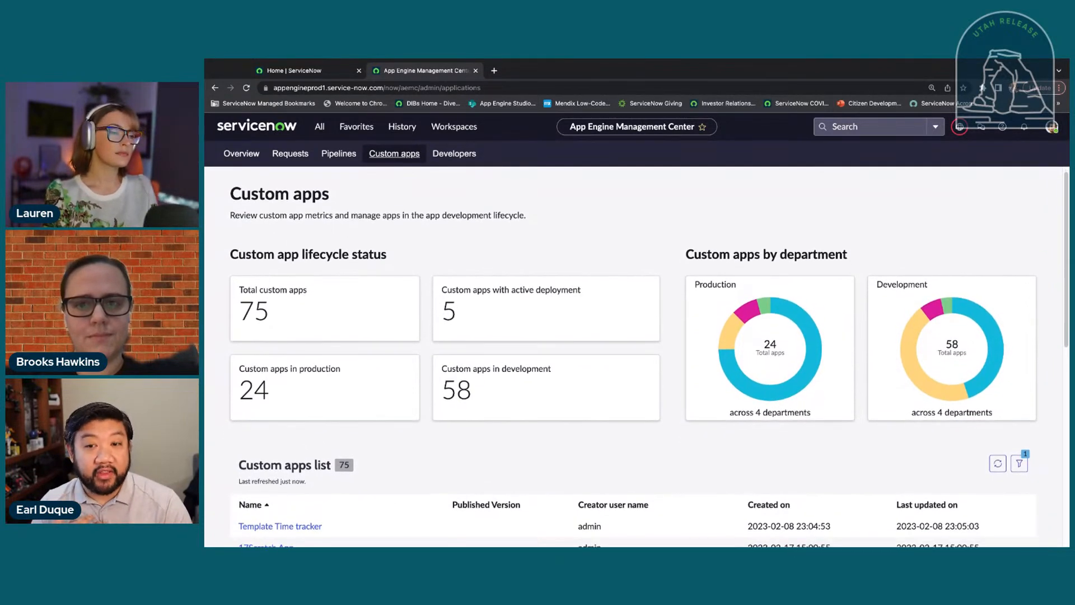
pyautogui.scroll(-3, 633, 361)
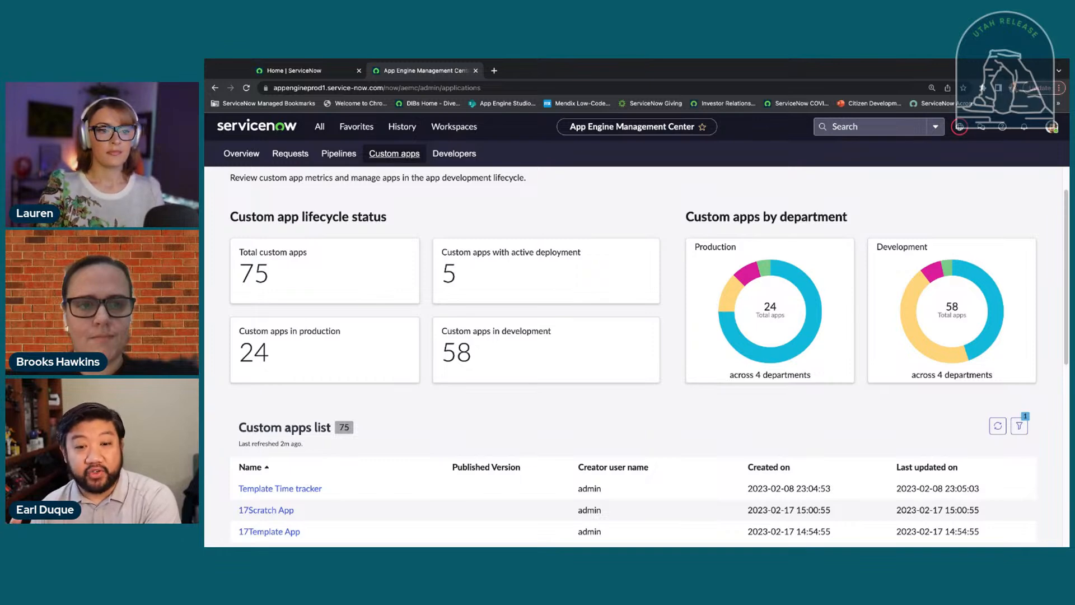
pyautogui.scroll(1, 634, 356)
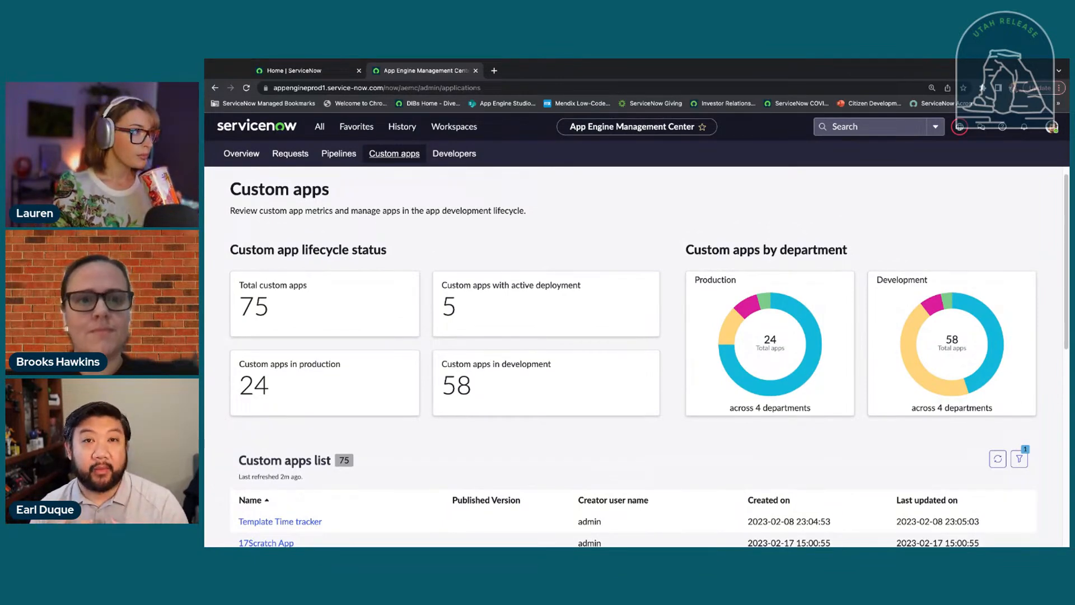
pyautogui.click(339, 154)
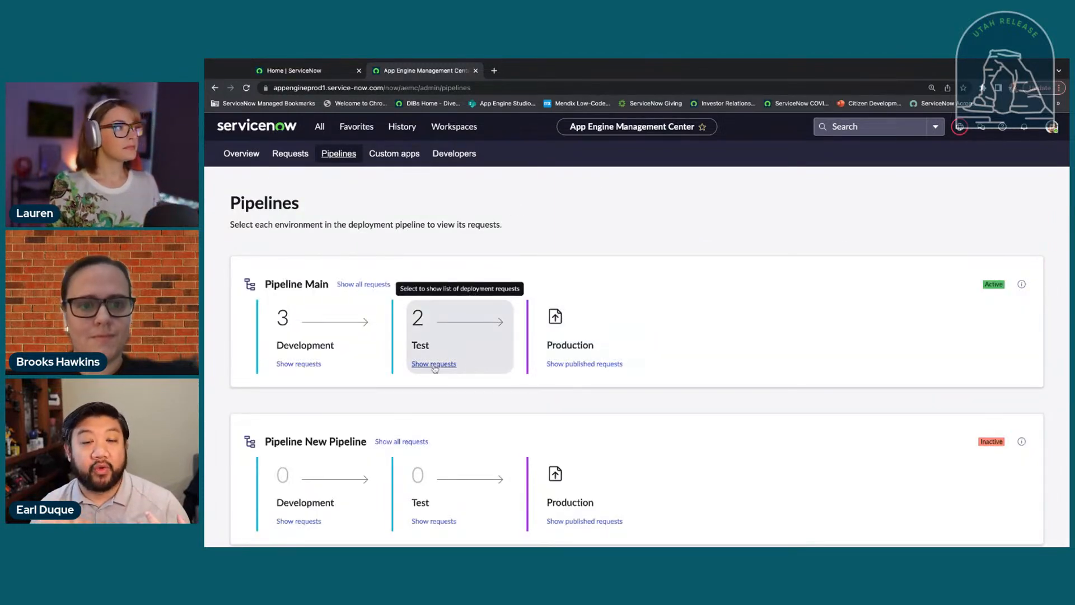
# Step: Open the Knowledge23 Planner request from Pipeline Main's Test stage, collapse the attachments pane and review its deployment environment results
pyautogui.click(433, 363)
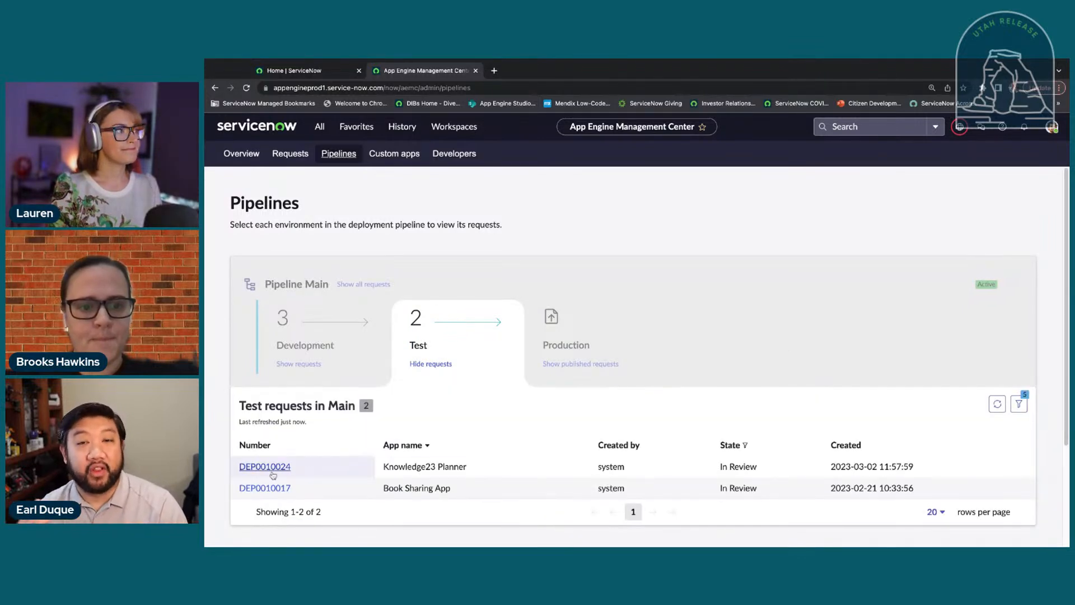
pyautogui.click(273, 472)
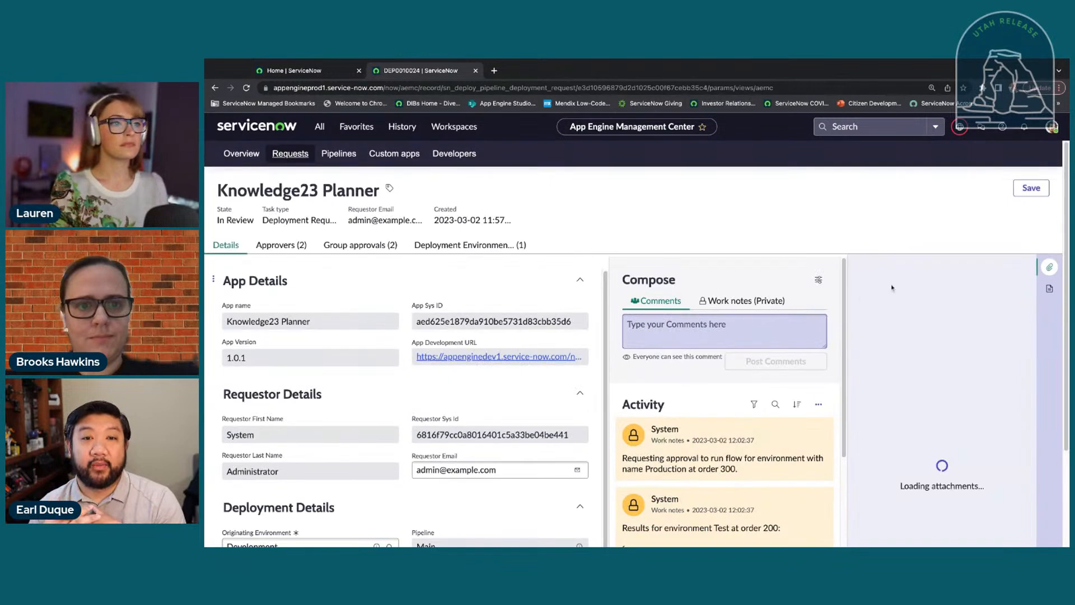
pyautogui.click(1049, 268)
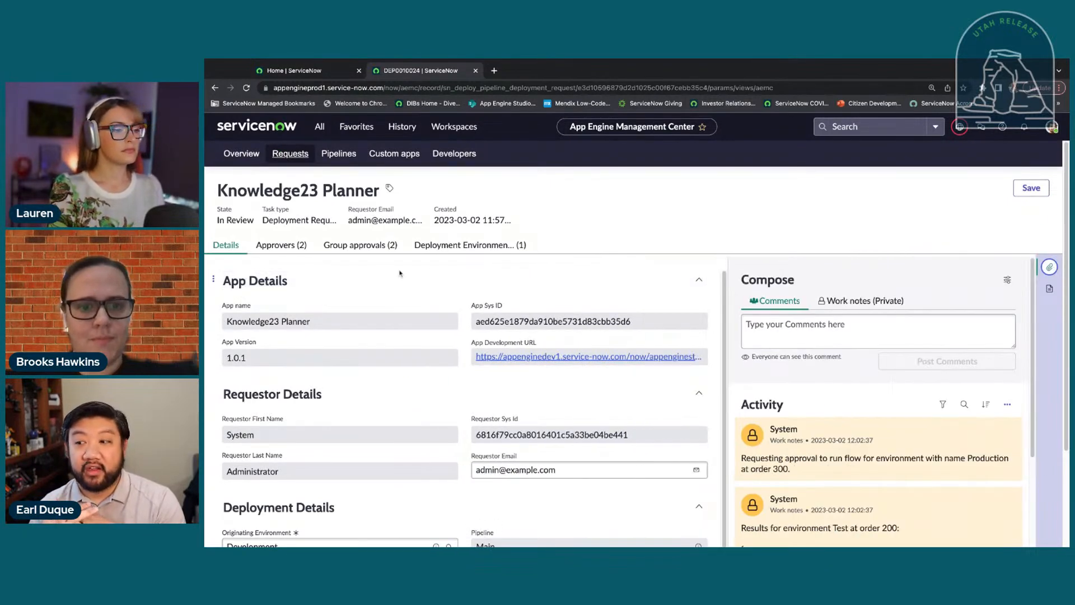
pyautogui.click(449, 244)
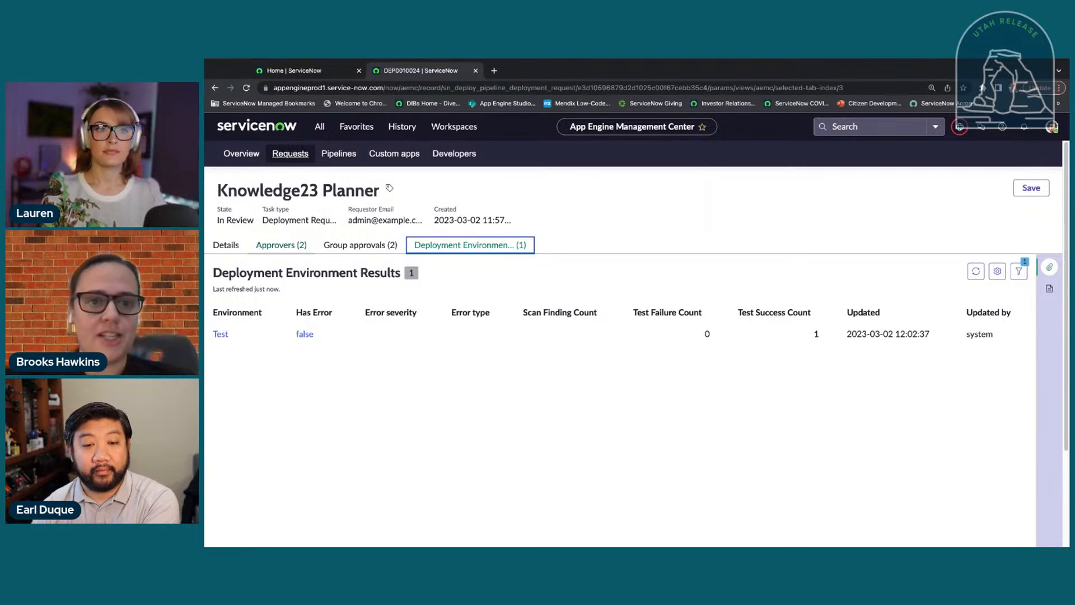
# Step: Return to the Pipelines page, show Pipeline Main's Test requests again and hide them
pyautogui.click(342, 153)
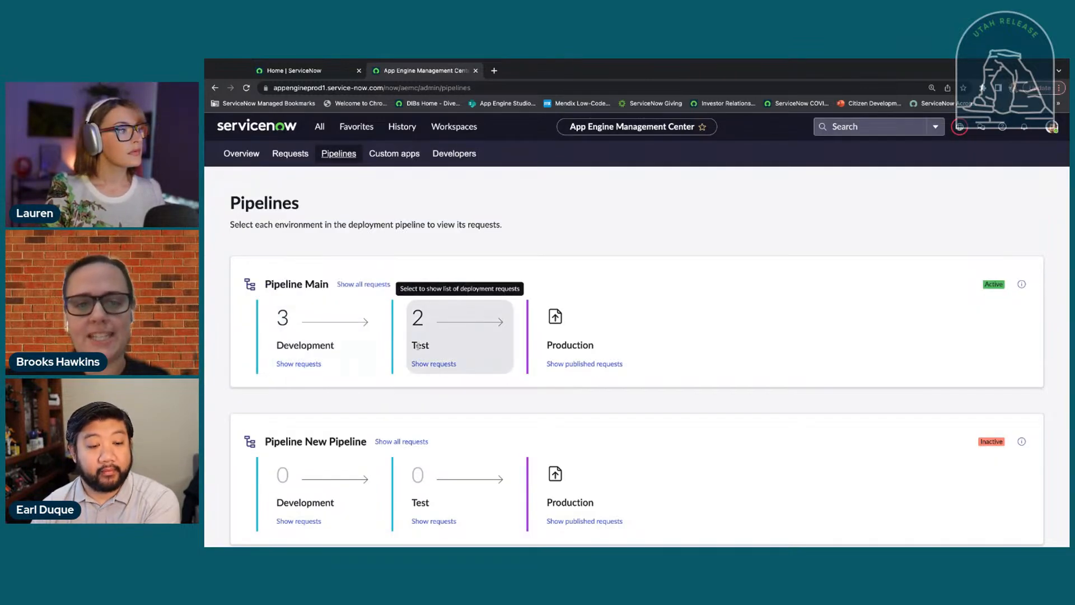
pyautogui.click(430, 364)
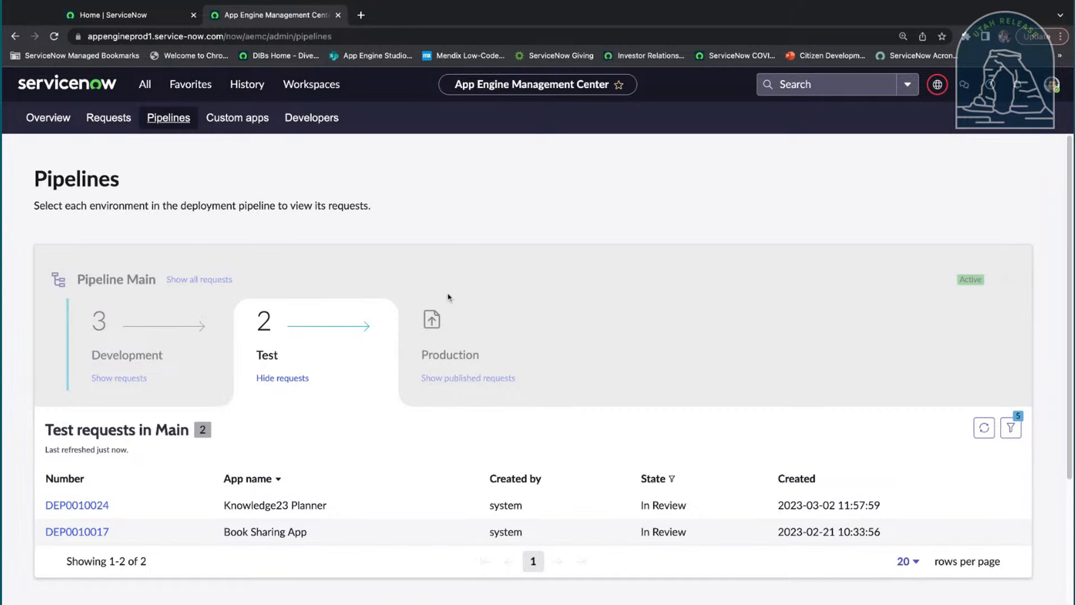
pyautogui.click(283, 379)
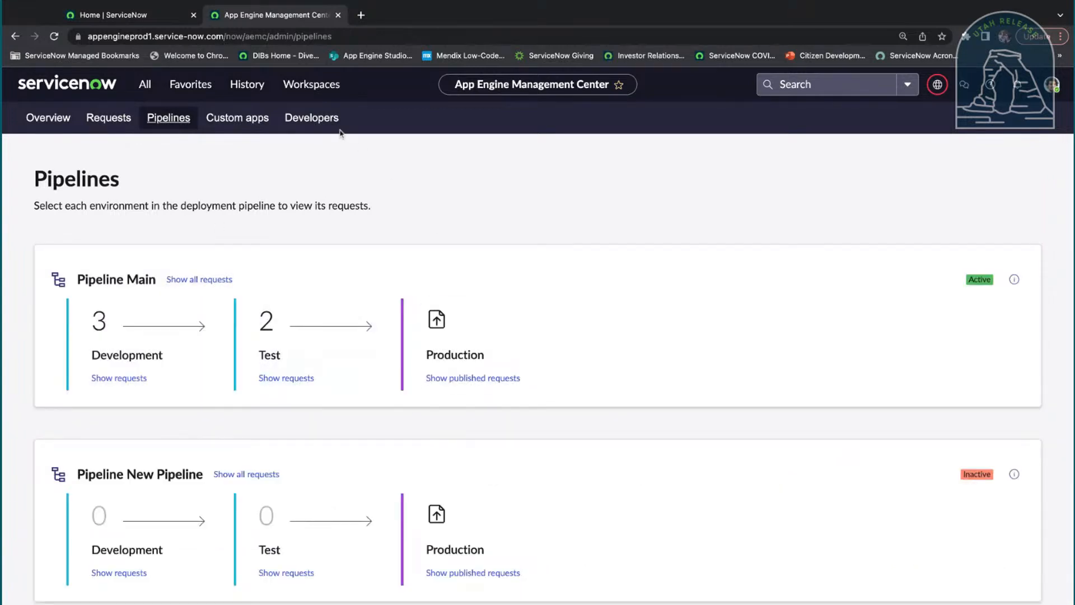
# Step: Open the Custom apps page and examine the lifecycle status figures, the department charts and the start of the apps list
pyautogui.click(240, 122)
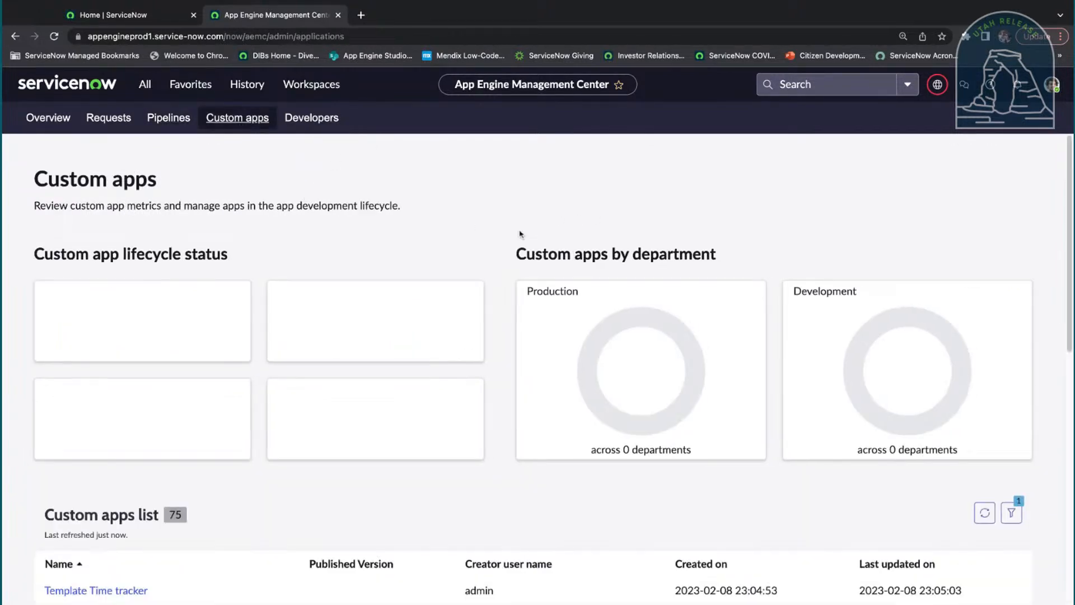
pyautogui.scroll(-1, 438, 277)
pyautogui.scroll(-1, 437, 277)
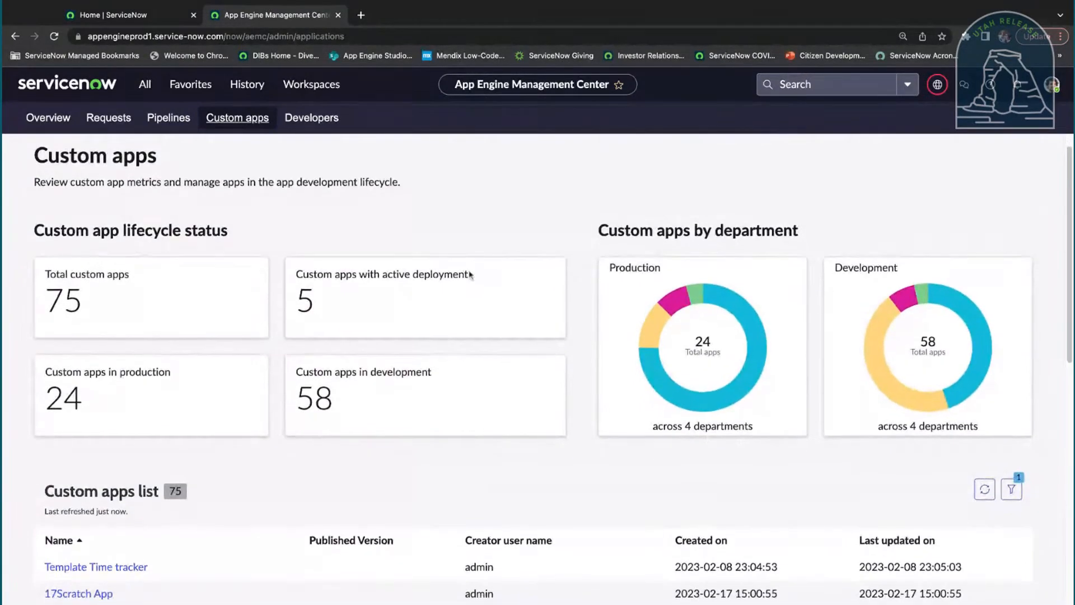
pyautogui.scroll(-1, 369, 444)
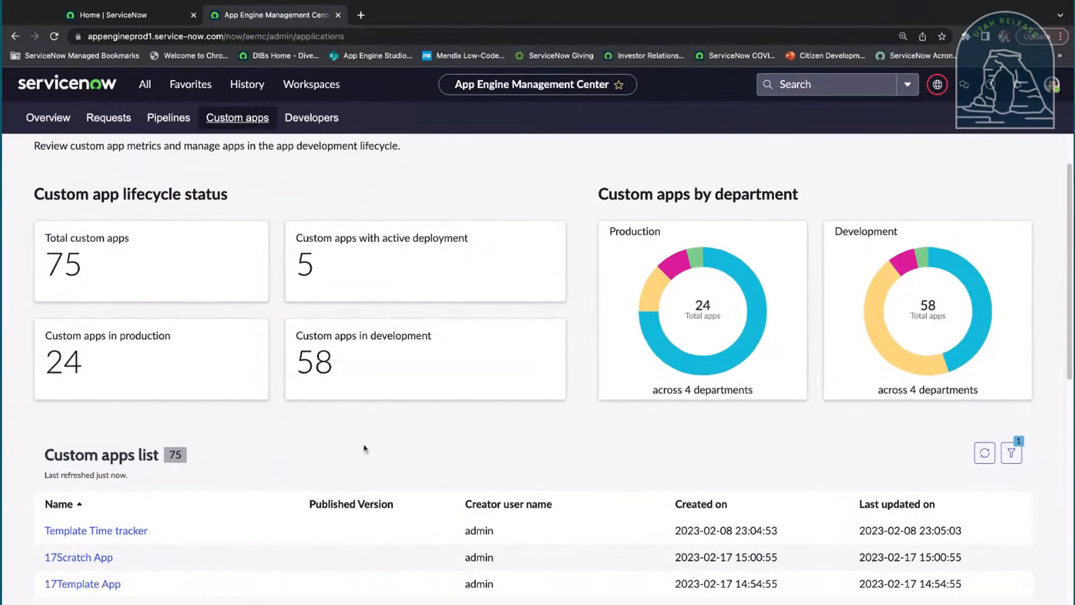
pyautogui.scroll(-1, 365, 449)
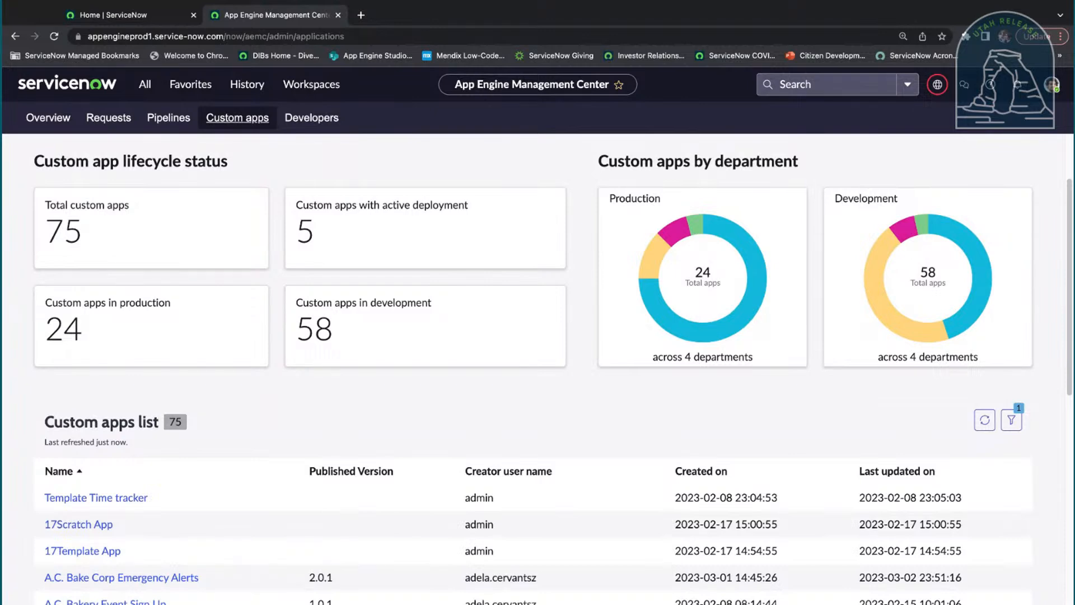
pyautogui.scroll(-1, 546, 409)
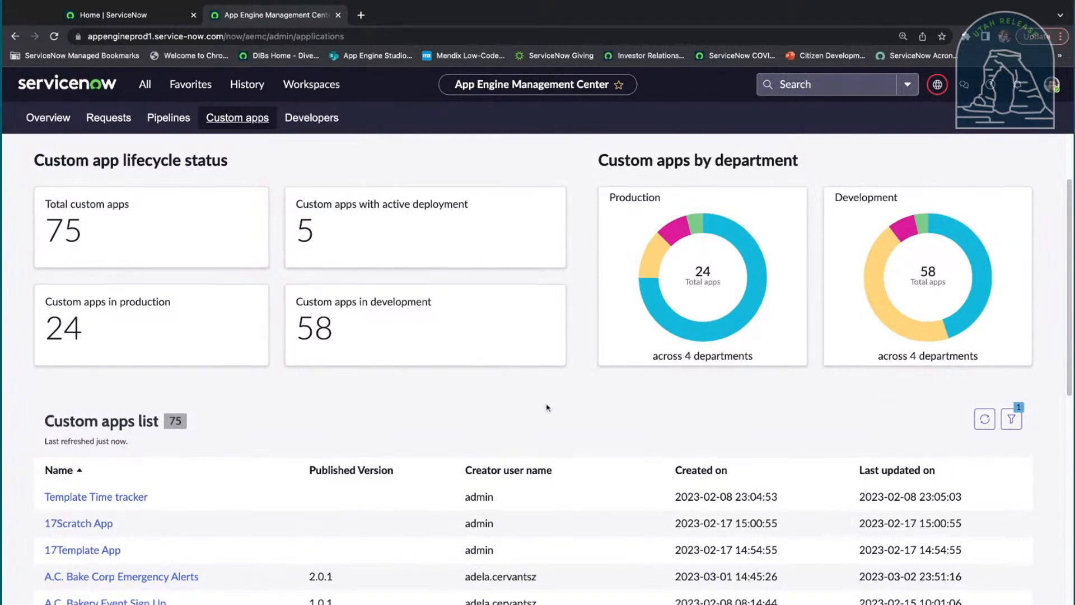
pyautogui.scroll(-1, 547, 408)
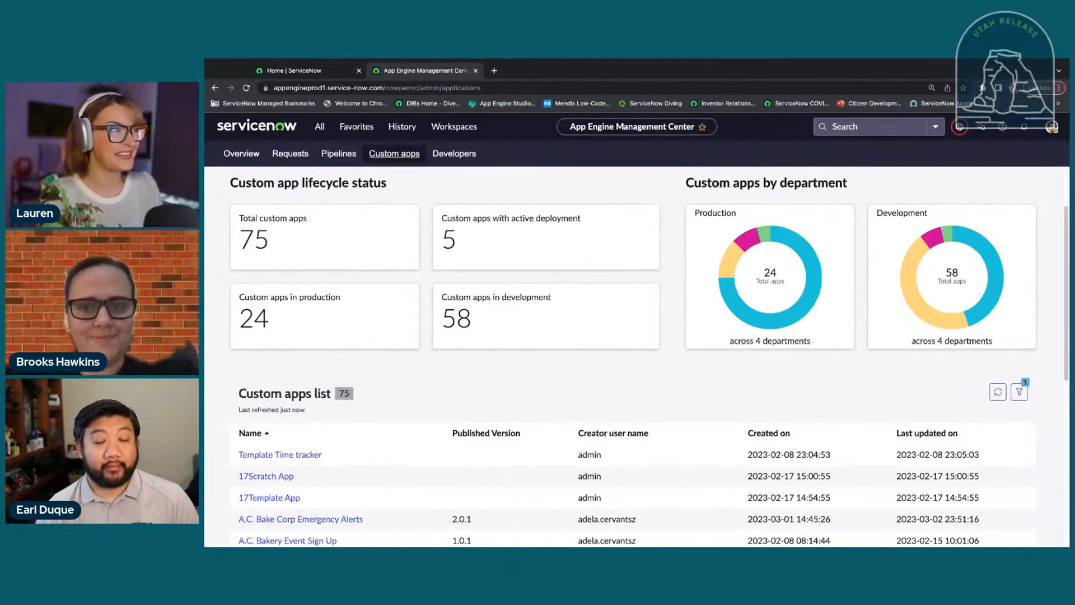
pyautogui.scroll(1, 637, 358)
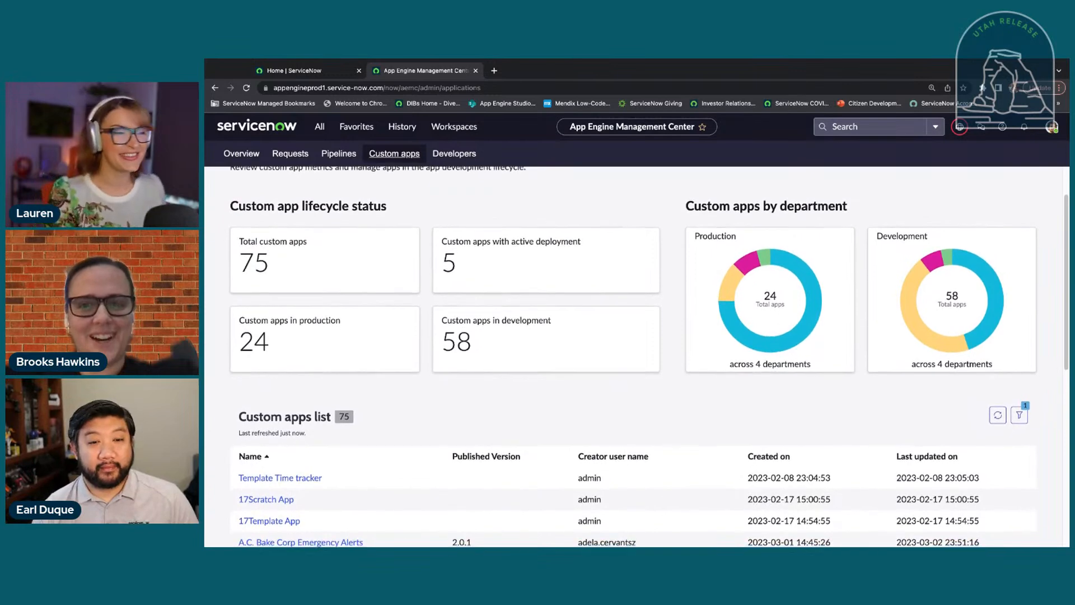
pyautogui.scroll(-1, 633, 368)
pyautogui.scroll(-1, 856, 392)
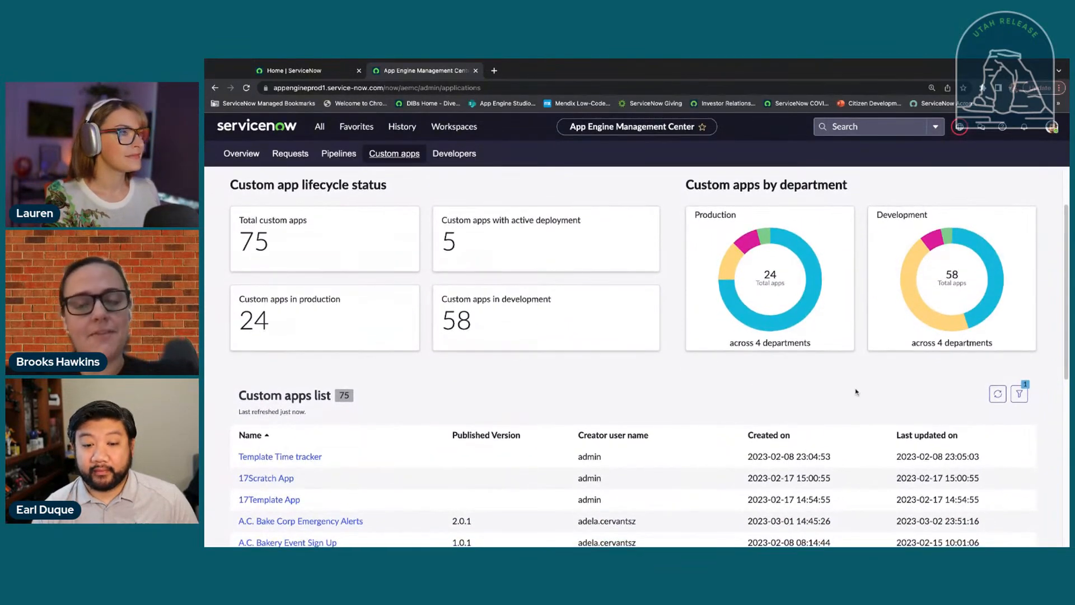
pyautogui.scroll(-1, 778, 391)
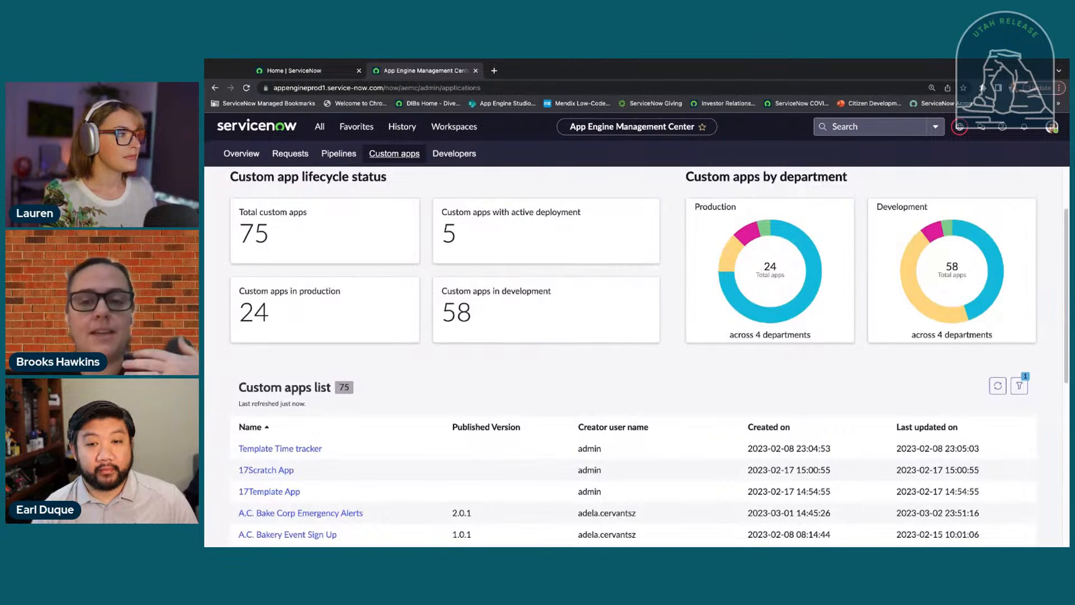
pyautogui.scroll(-1, 757, 375)
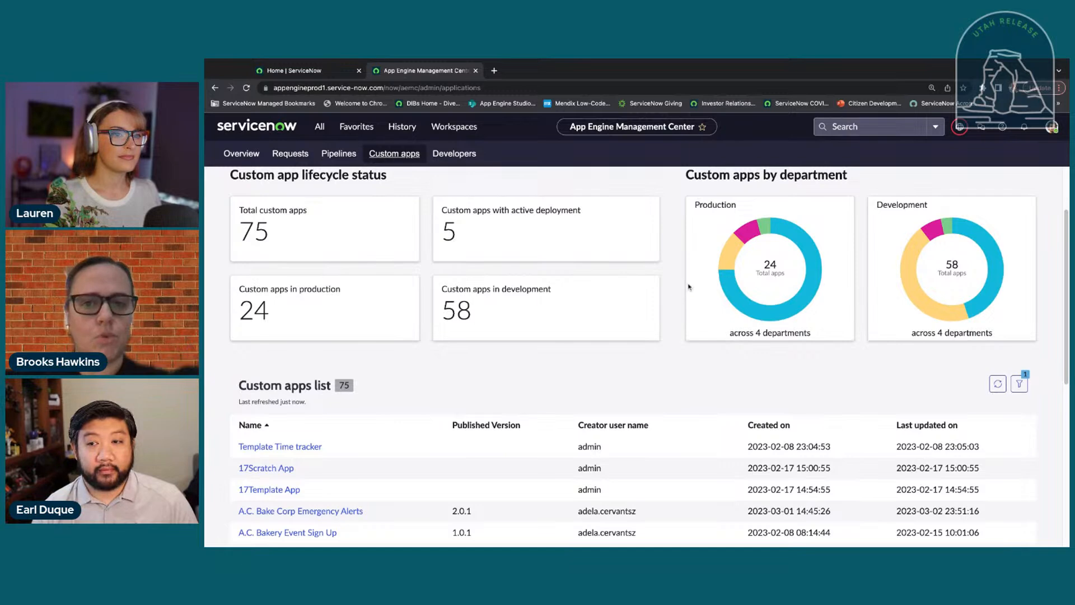
# Step: Open A.C. Bake Corp Emergency Alerts from the custom apps list and review its deployment history, collaborators and app usage
pyautogui.scroll(-1, 814, 375)
pyautogui.scroll(-4, 814, 376)
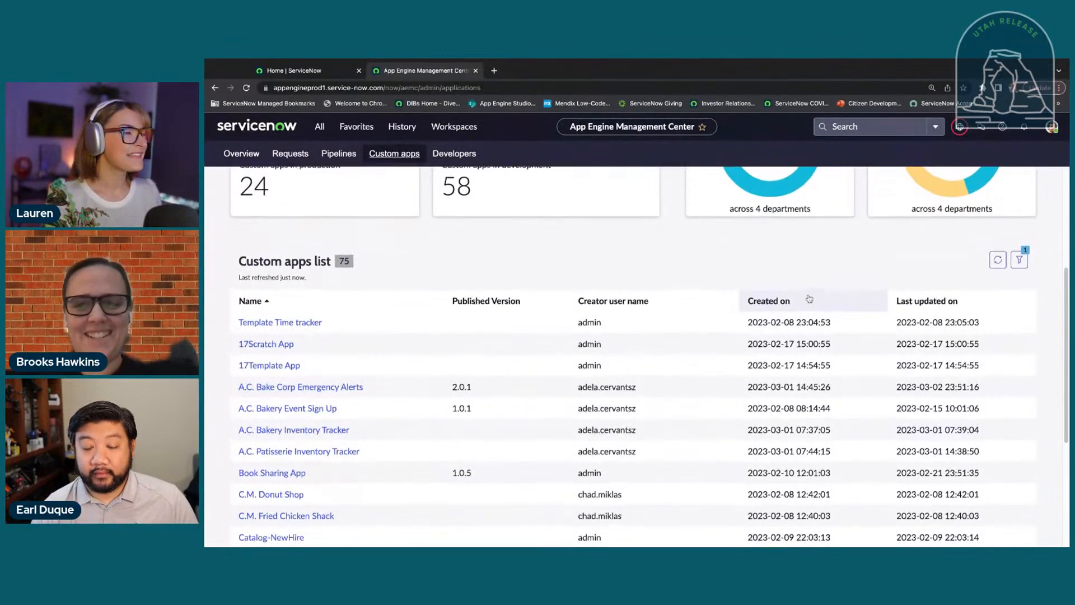
pyautogui.scroll(3, 808, 301)
pyautogui.scroll(-4, 809, 298)
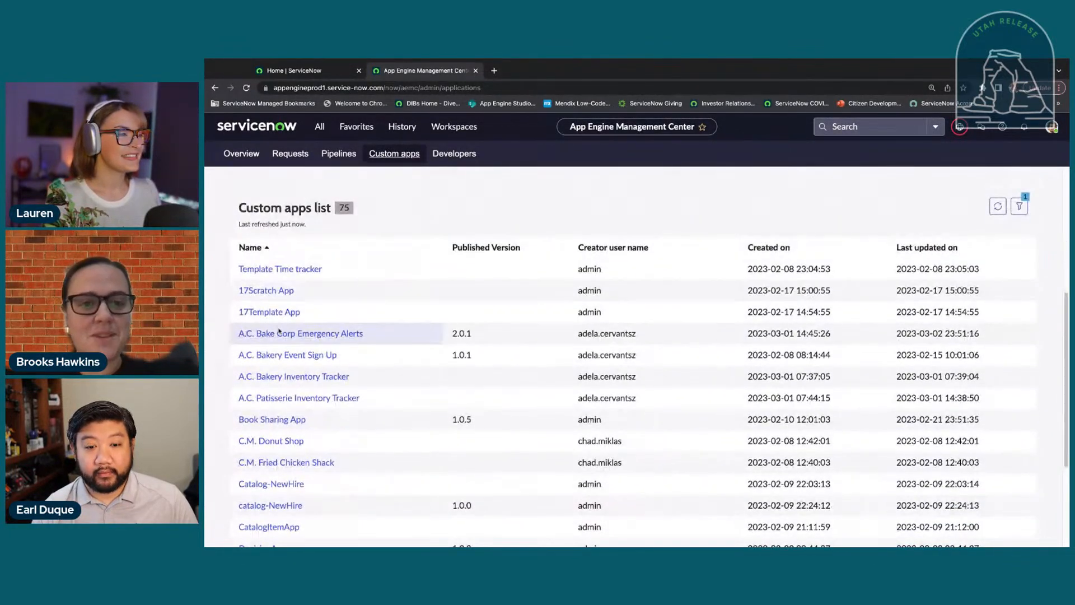
pyautogui.click(301, 334)
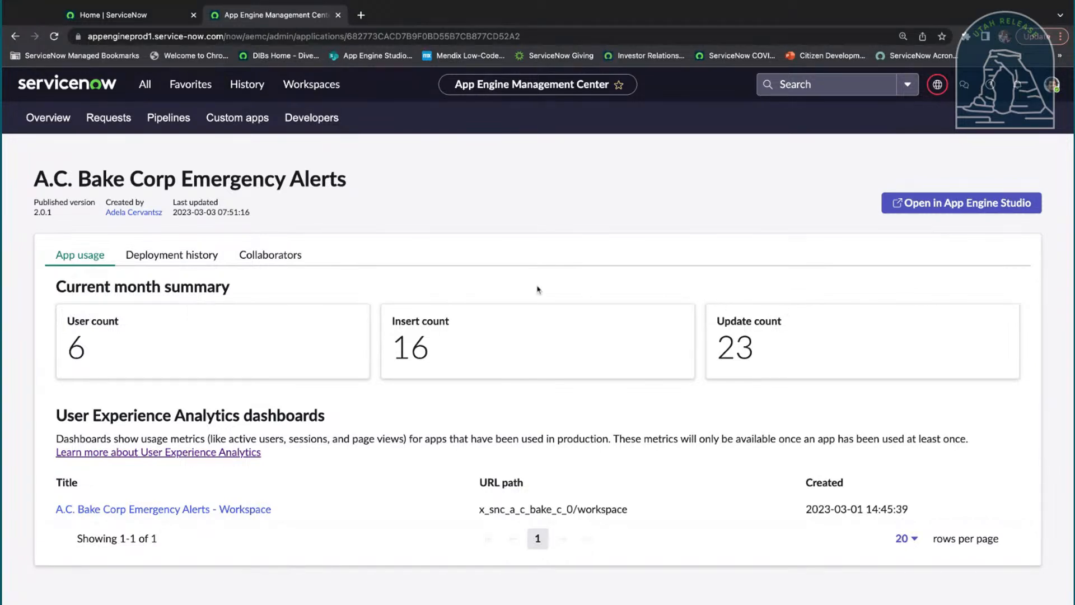
pyautogui.click(142, 254)
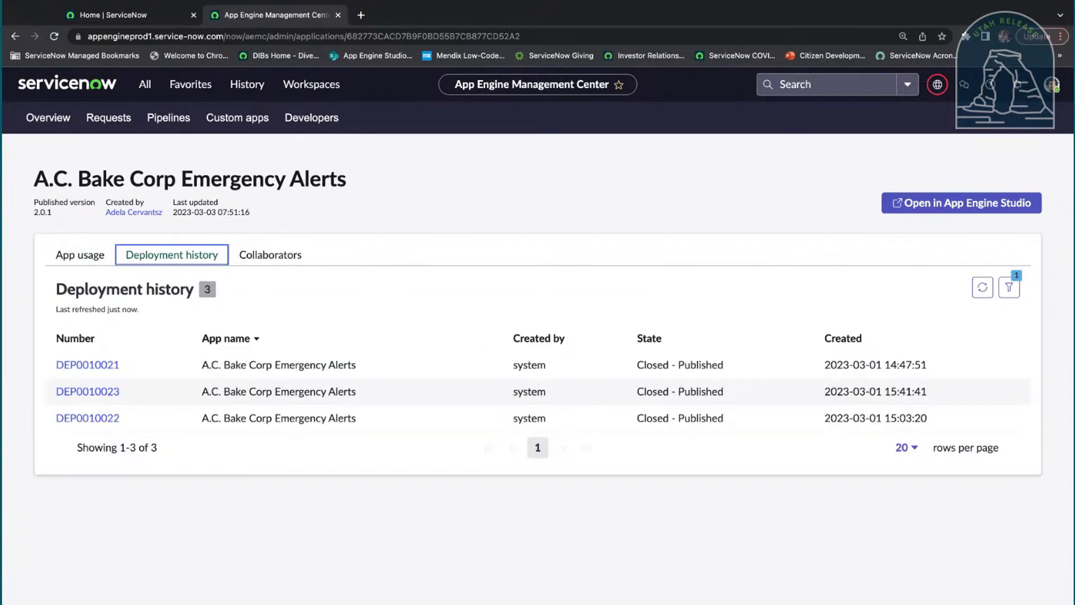
pyautogui.click(256, 256)
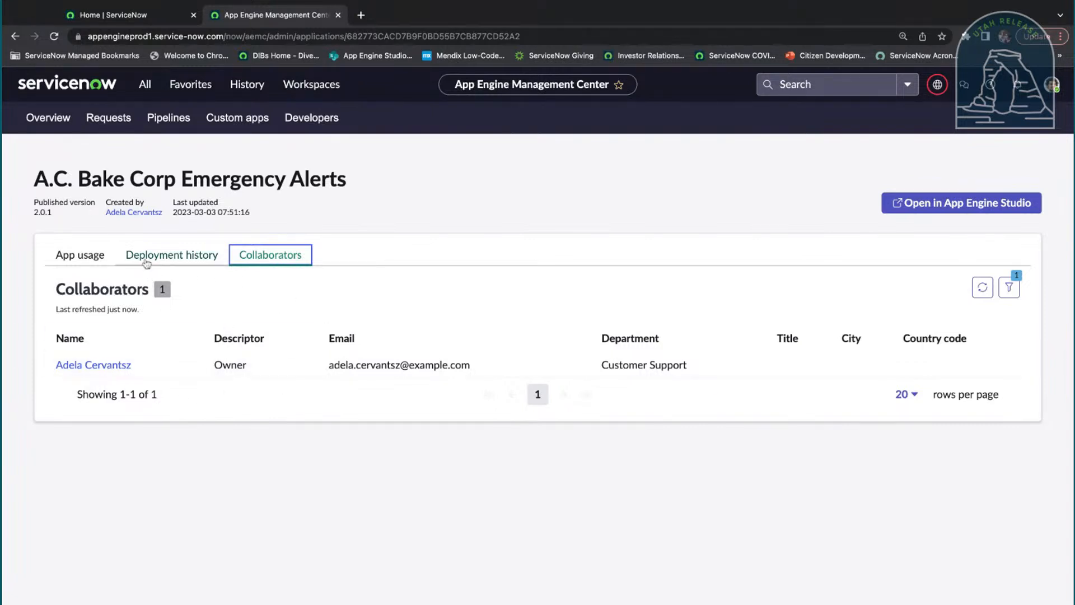
pyautogui.click(84, 262)
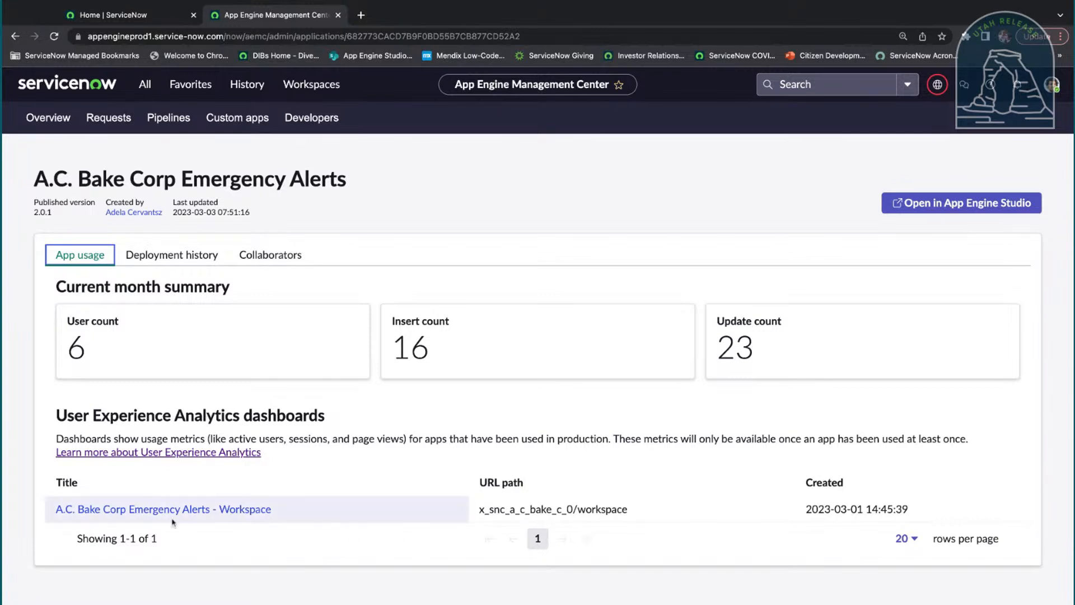
# Step: Open the A.C. Bake Corp Emergency Alerts - Workspace analytics dashboard and compare its overview with the app usage summary
pyautogui.click(88, 516)
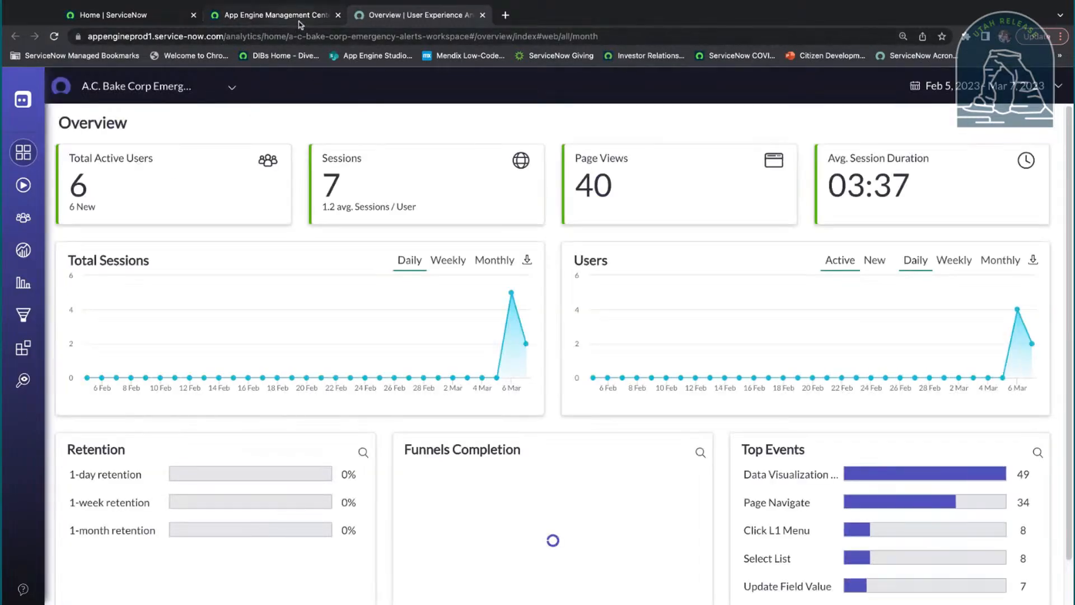
pyautogui.click(299, 21)
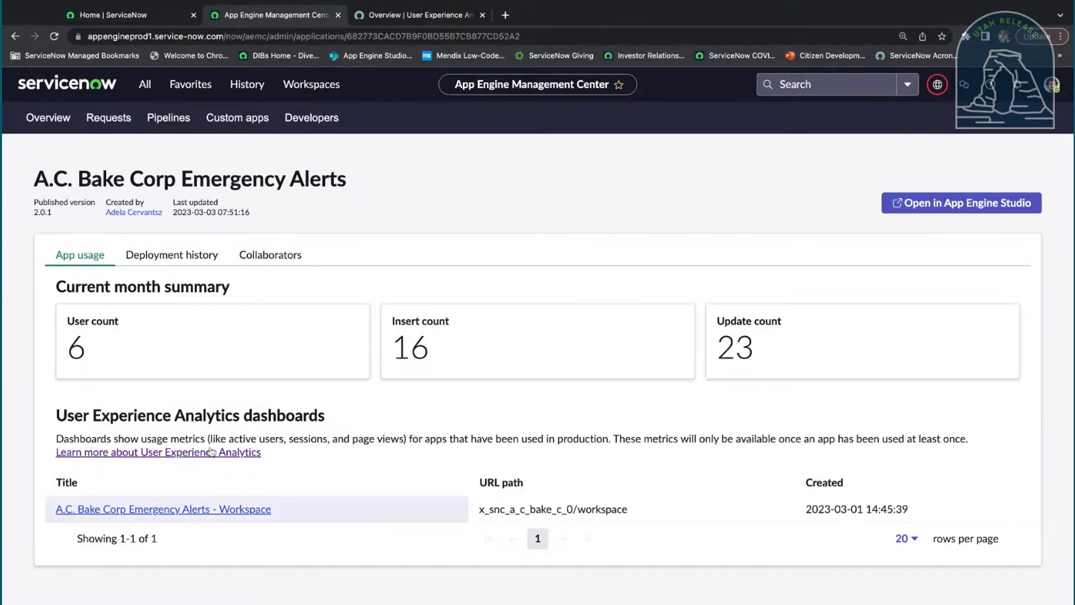
pyautogui.click(415, 15)
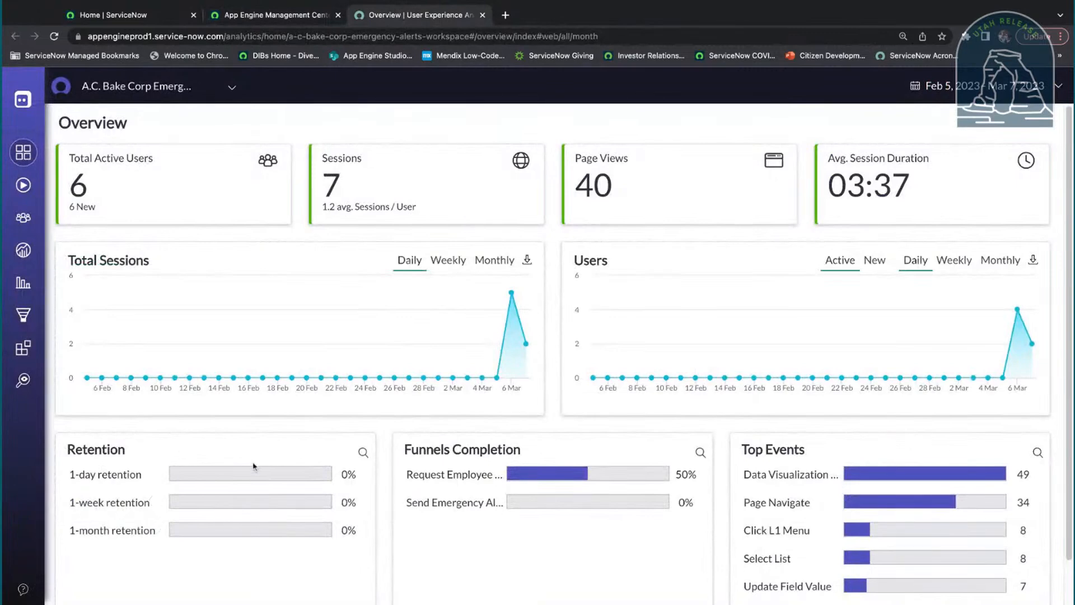
pyautogui.click(289, 22)
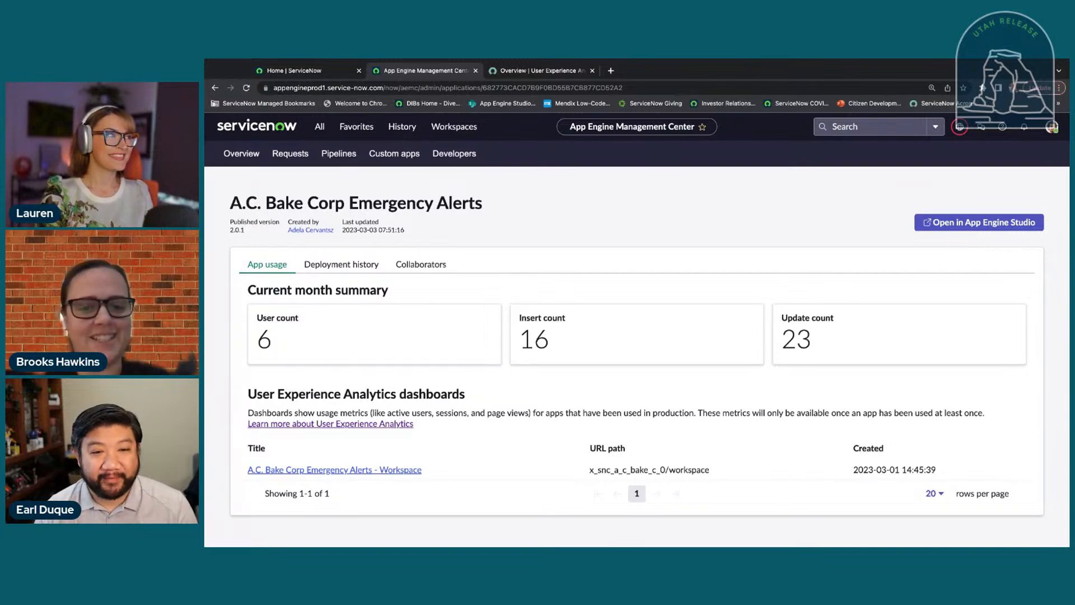
pyautogui.click(524, 72)
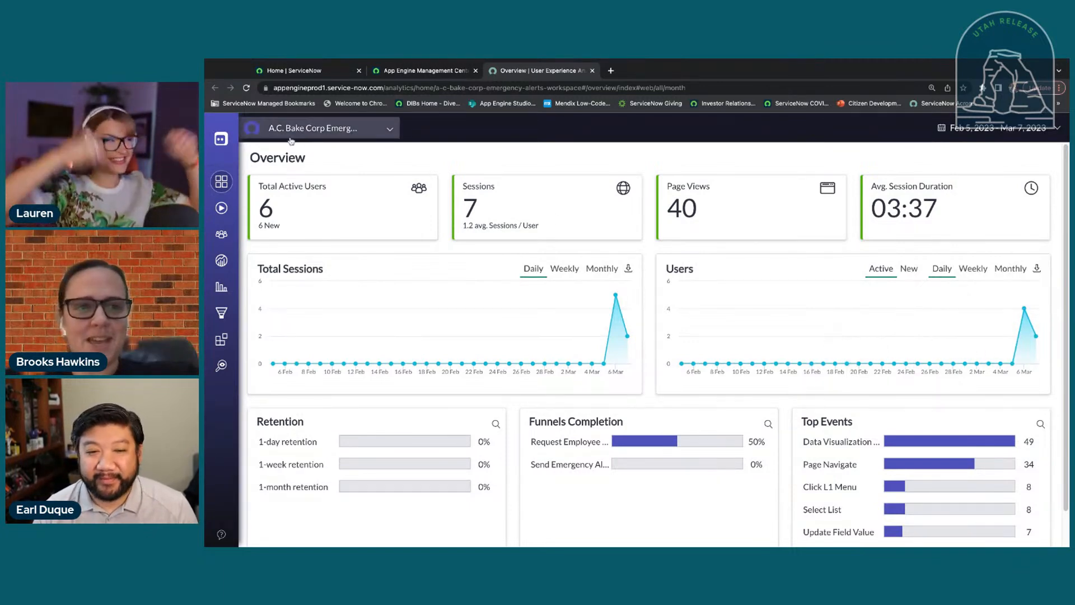
# Step: Browse the applications available in User Experience Analytics through to the mobile apps, and close the list without switching application
pyautogui.click(361, 137)
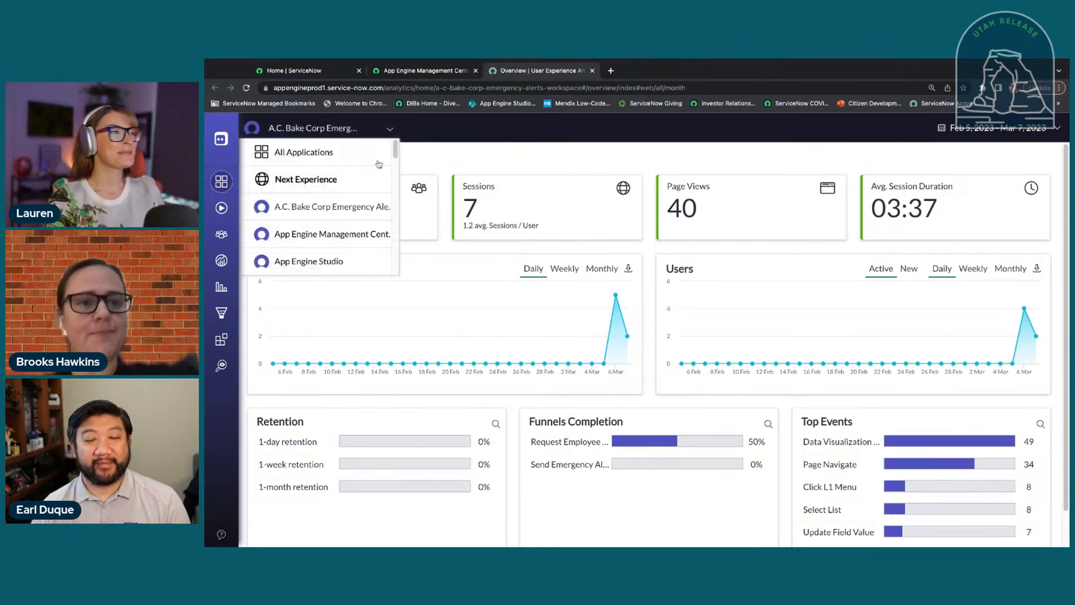
pyautogui.scroll(-2, 381, 163)
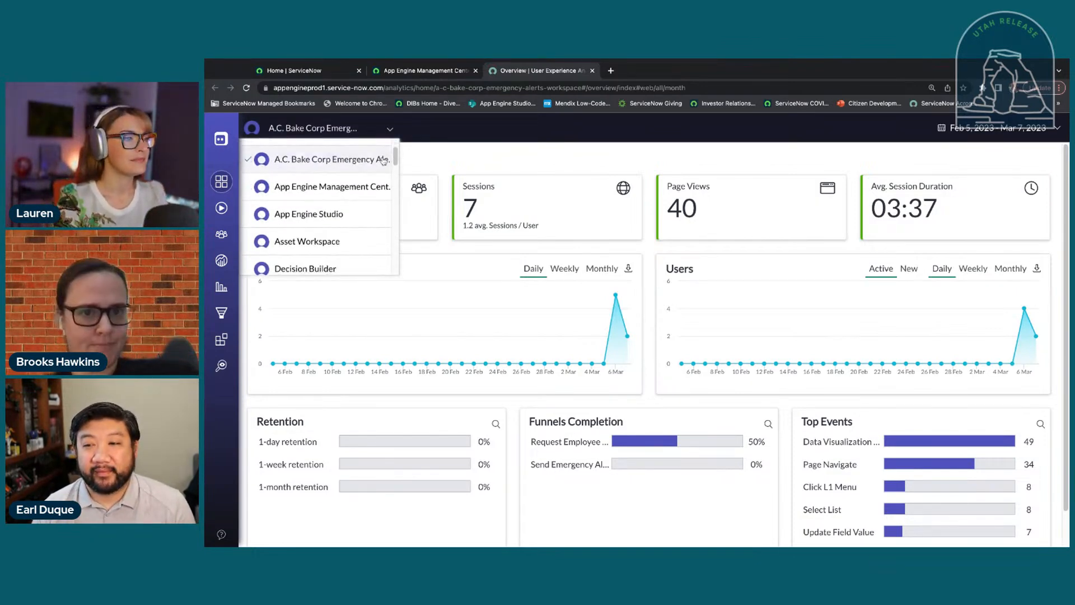
pyautogui.scroll(-2, 347, 207)
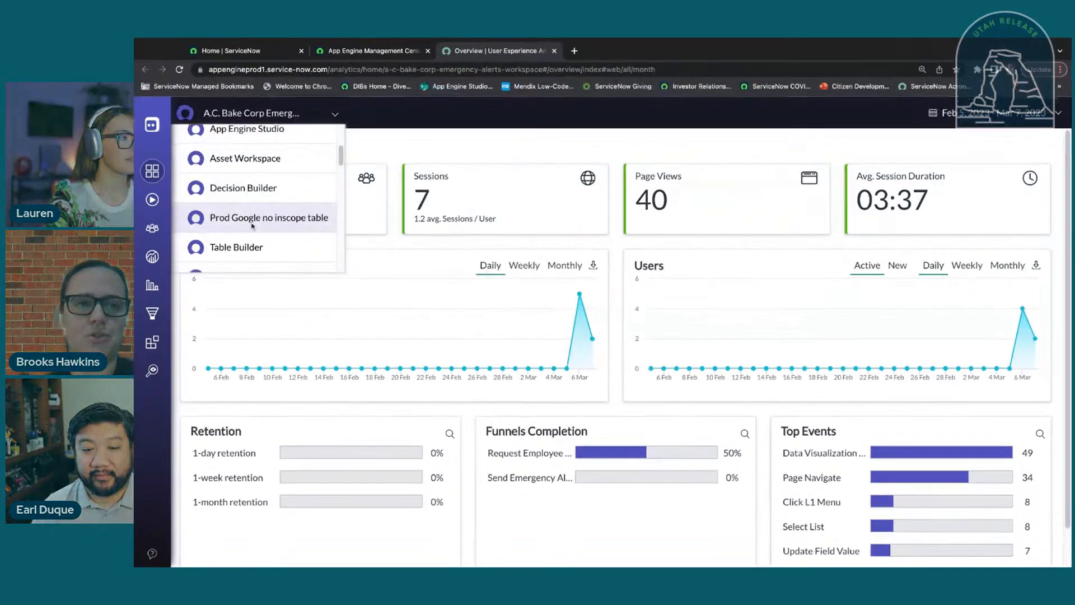
pyautogui.scroll(-2, 359, 235)
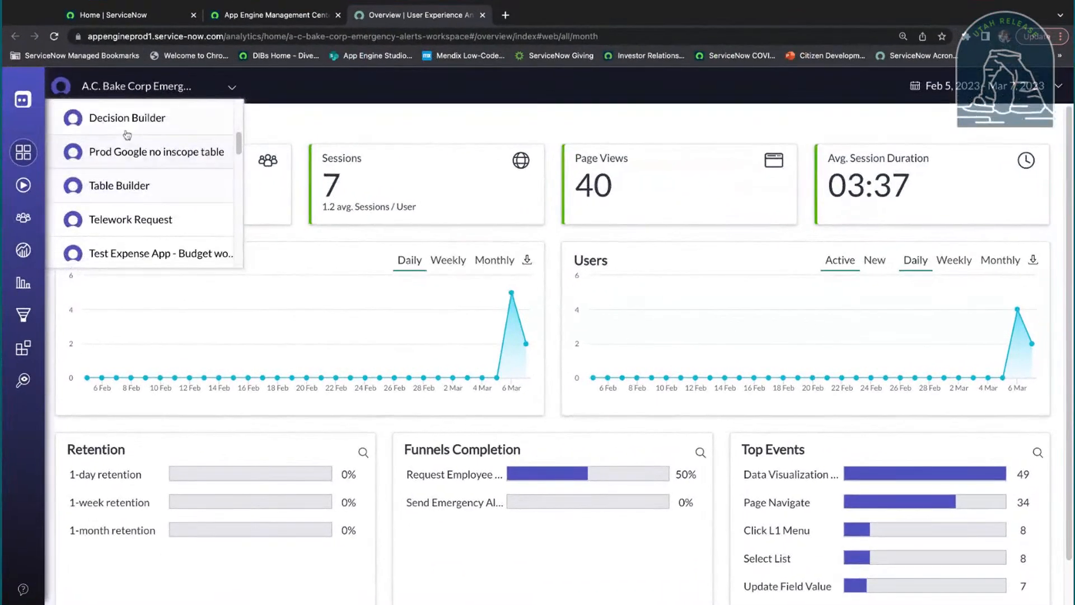
pyautogui.scroll(-6, 129, 245)
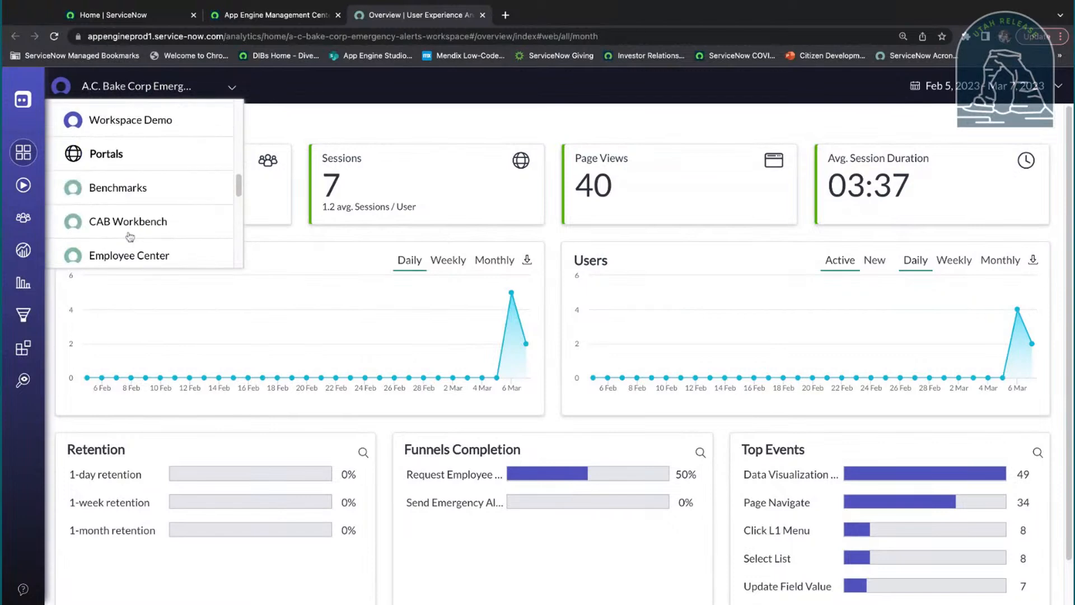
pyautogui.scroll(-3, 147, 159)
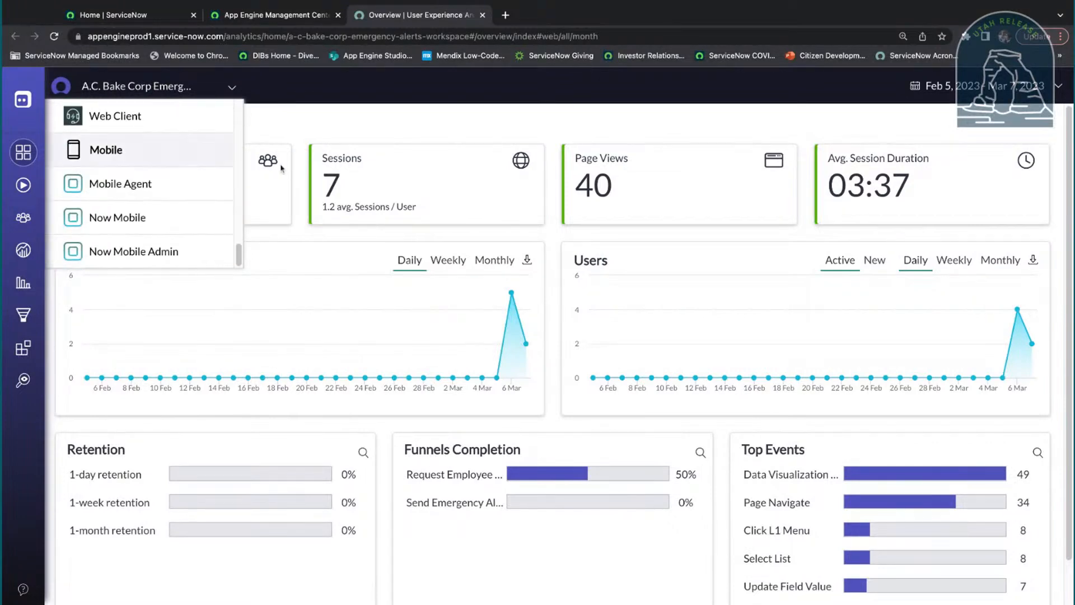
pyautogui.click(303, 258)
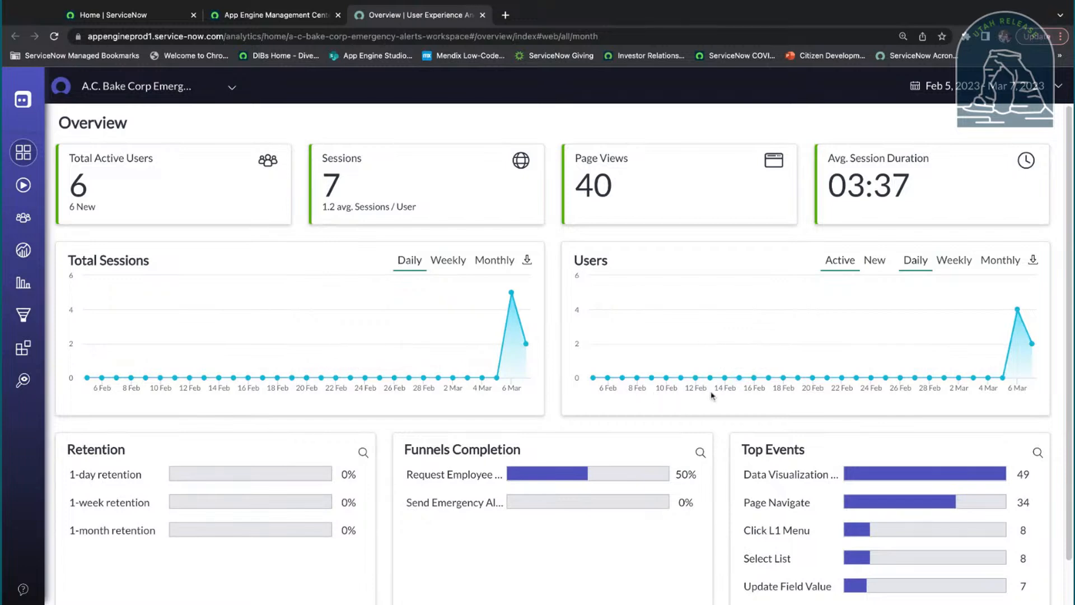
# Step: Examine the overview's usage figures, session and user charts, retention, funnels completion and top events
pyautogui.scroll(-1, 959, 391)
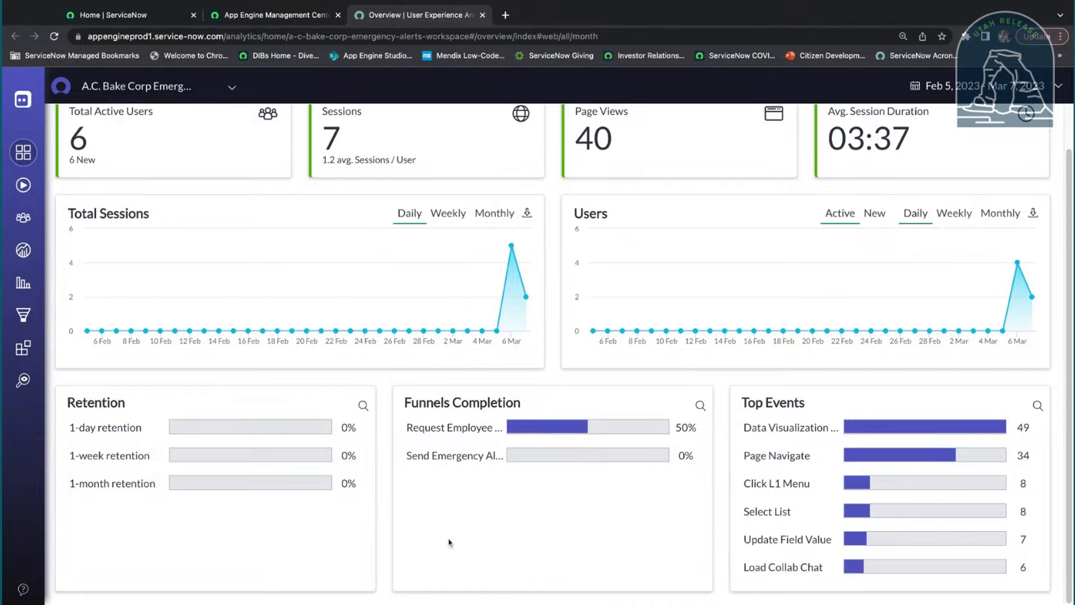
pyautogui.scroll(1, 448, 541)
pyautogui.scroll(1, 417, 485)
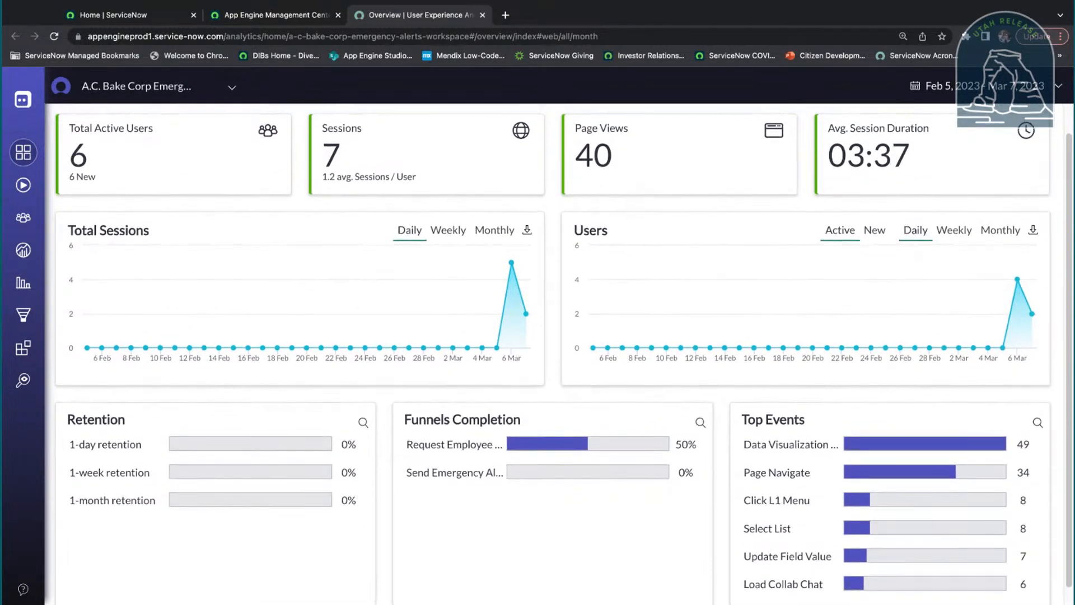
pyautogui.scroll(-1, 416, 486)
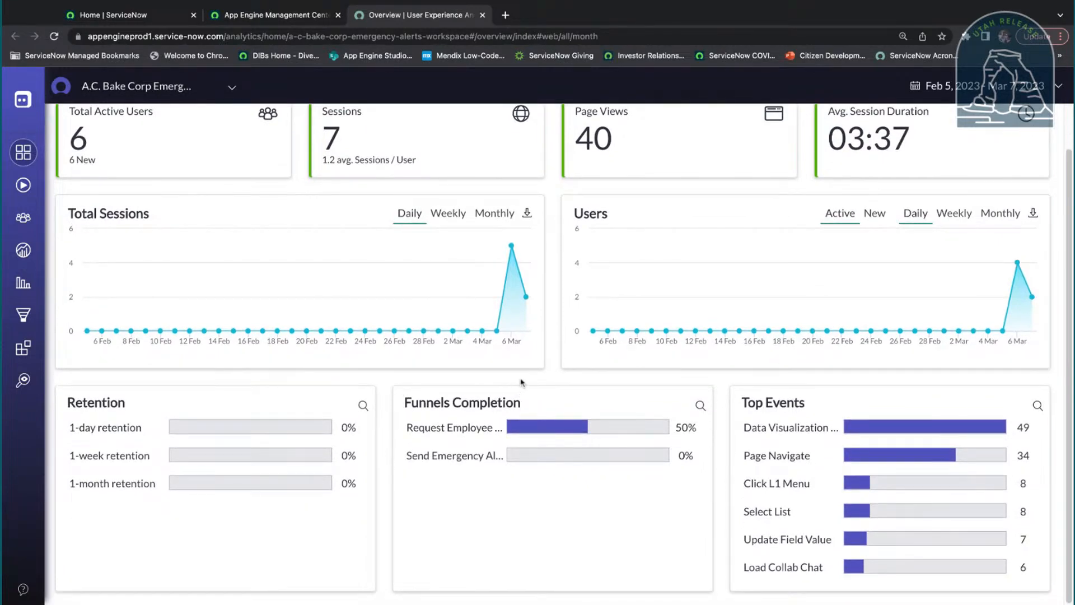
pyautogui.scroll(3, 563, 355)
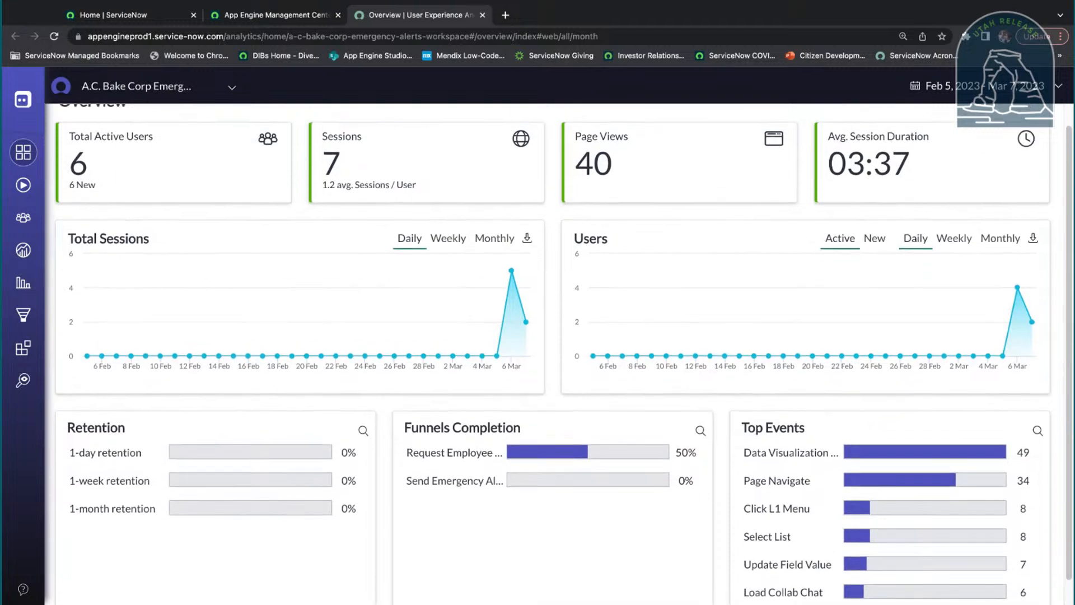
pyautogui.scroll(1, 479, 384)
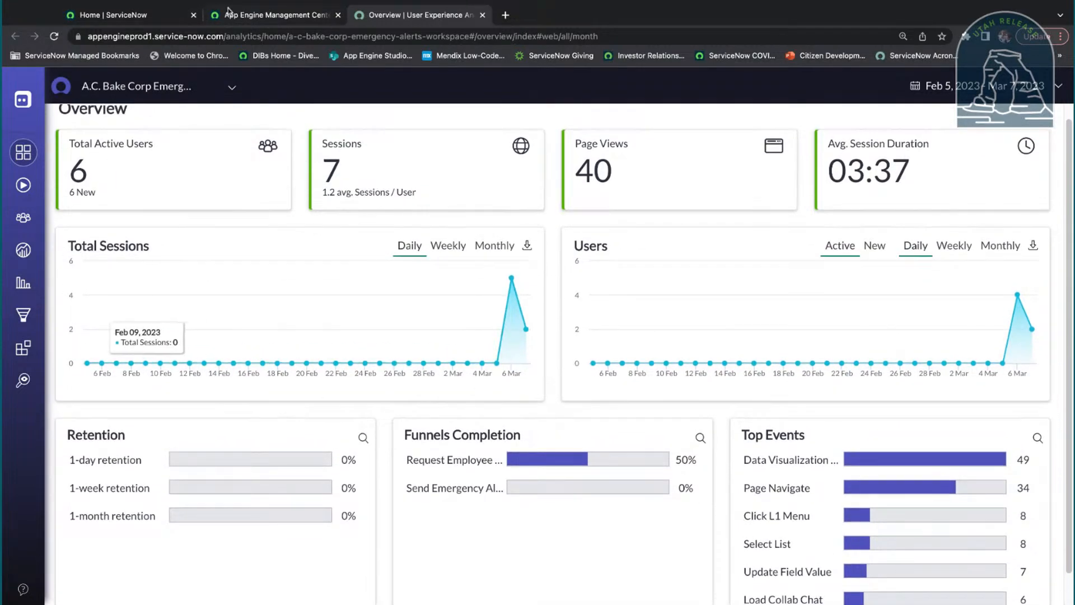
pyautogui.moveTo(263, 298)
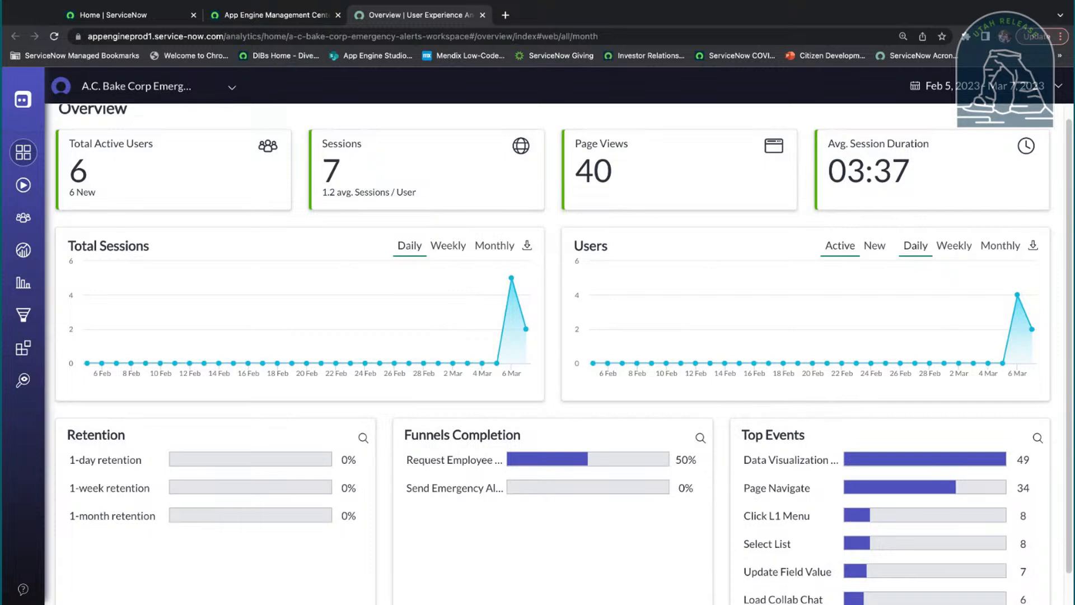
pyautogui.scroll(-1, 1033, 388)
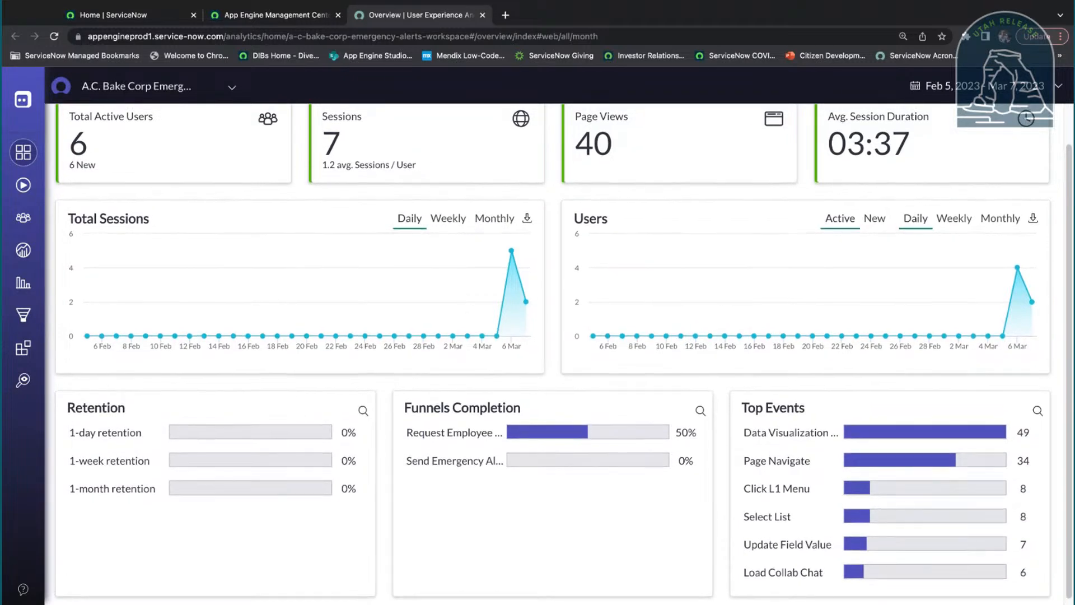
pyautogui.scroll(2, 563, 354)
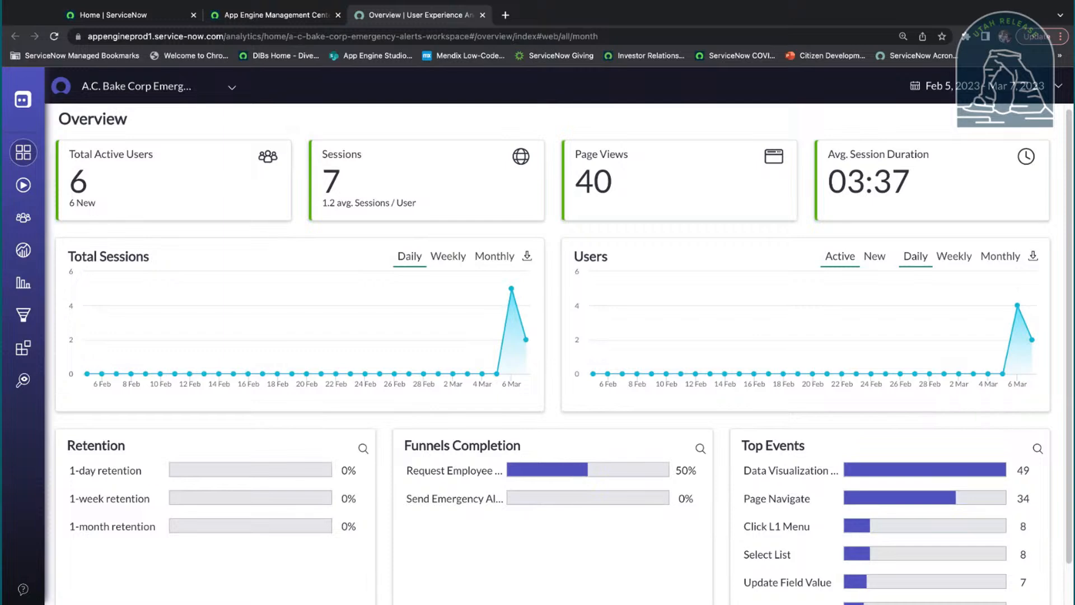
pyautogui.scroll(-1, 561, 353)
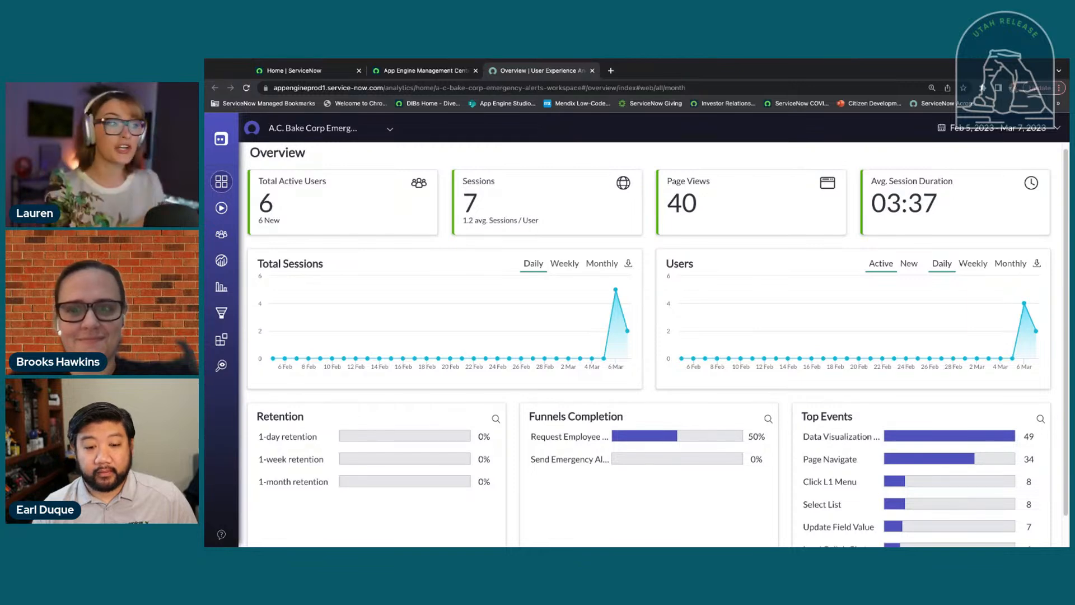
pyautogui.scroll(-1, 650, 344)
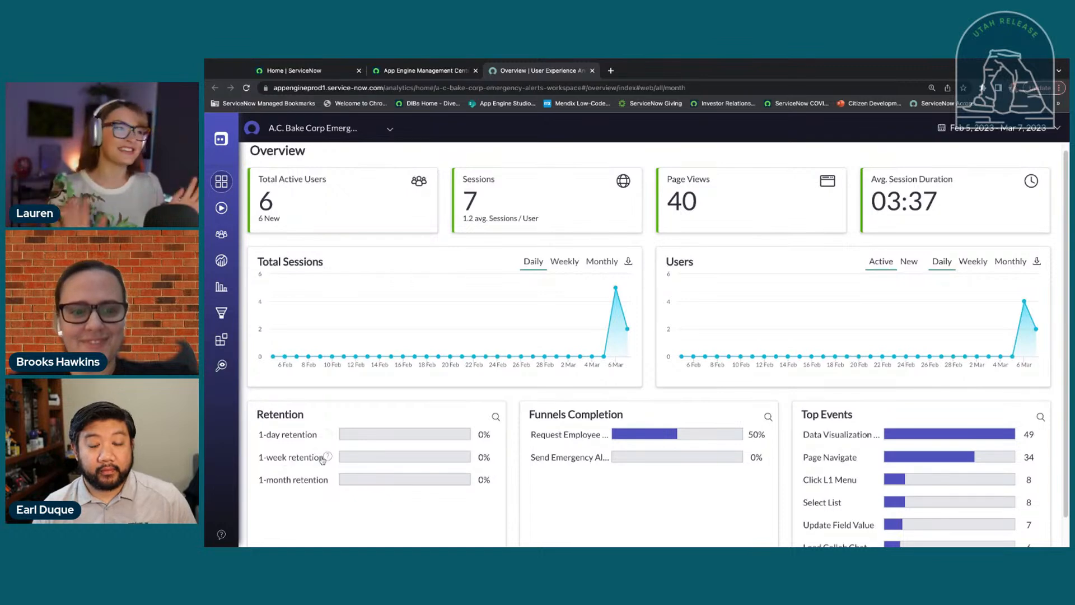
pyautogui.moveTo(328, 458)
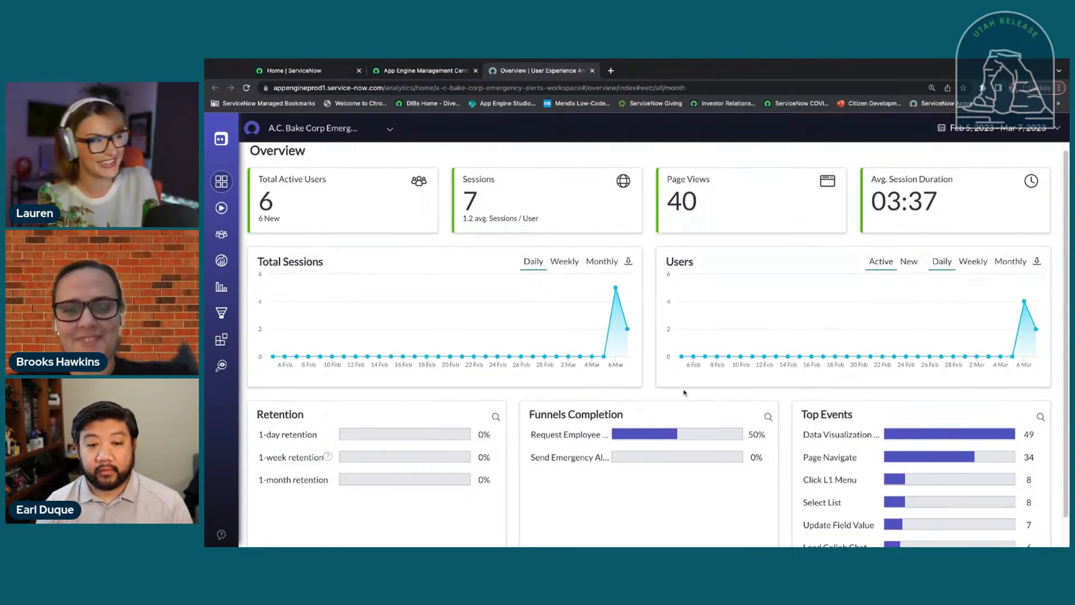
pyautogui.scroll(-1, 686, 395)
# Step: Open the list of all sessions for A.C. Bake Corp Emergency Alerts and look over the recorded sessions
pyautogui.moveTo(231, 263)
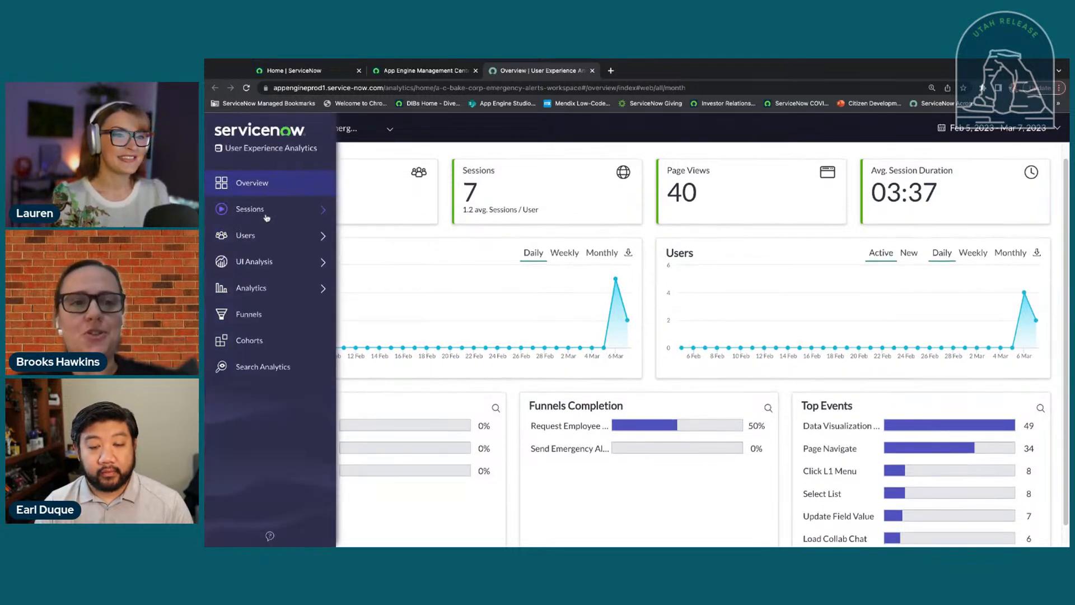
pyautogui.click(281, 213)
pyautogui.moveTo(254, 235)
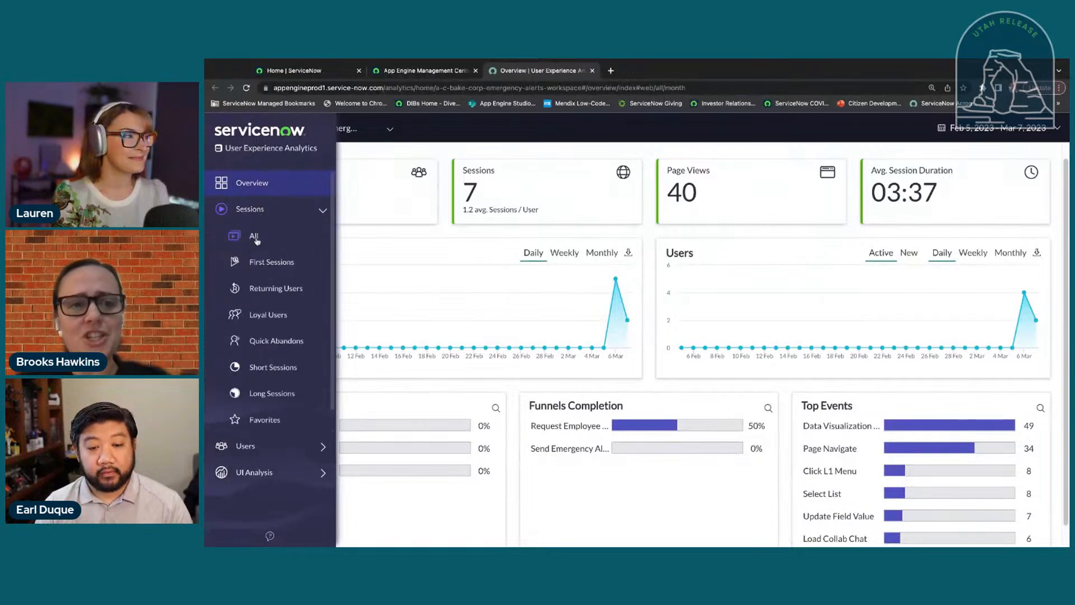
pyautogui.click(253, 235)
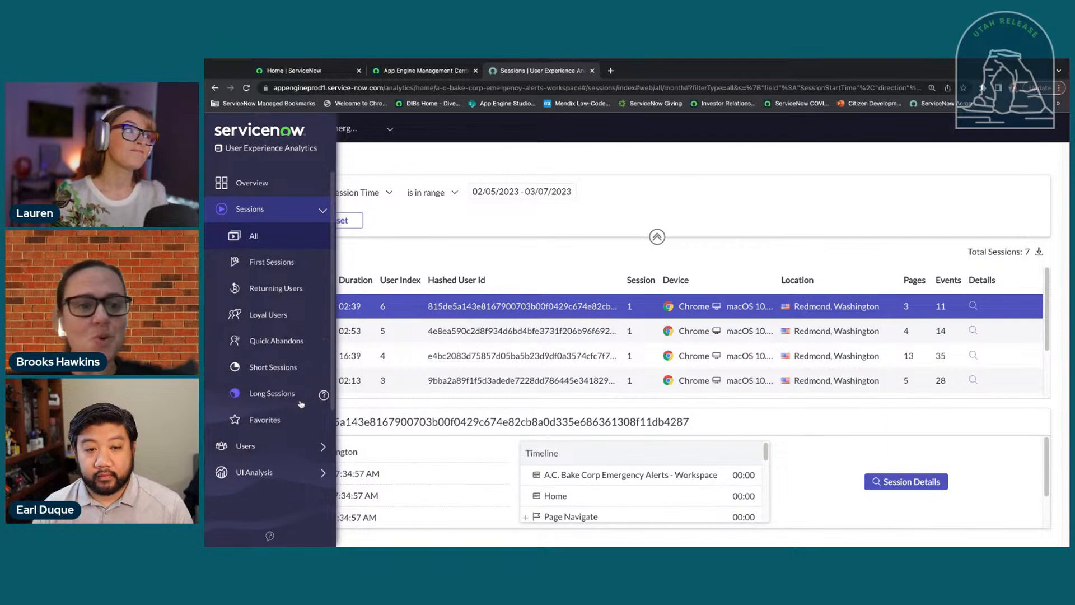
pyautogui.scroll(-1, 381, 377)
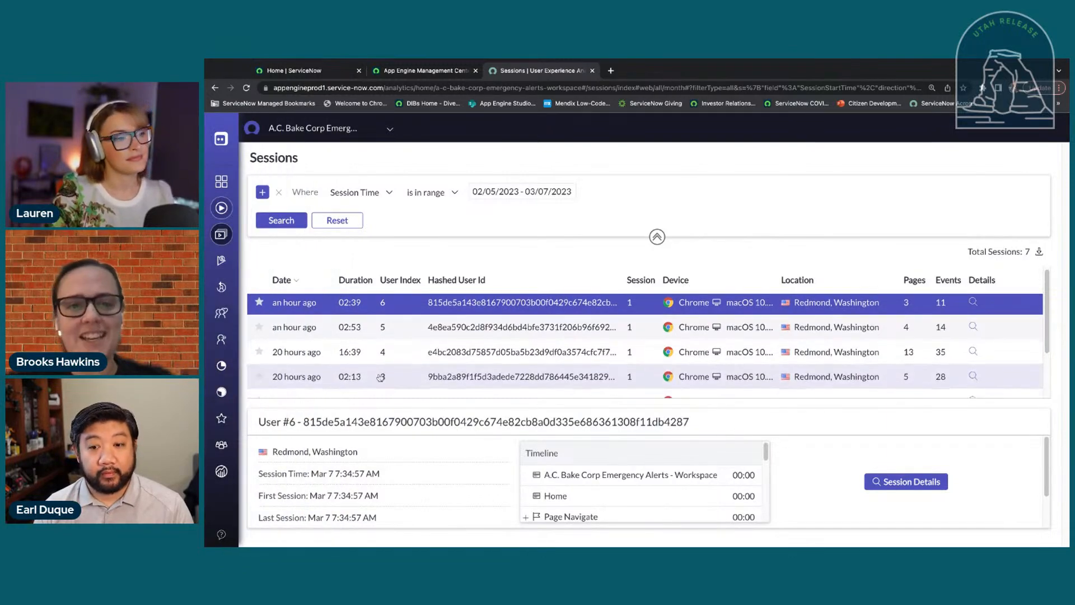
# Step: View the selected session's full details, close them, and read further down its event timeline
pyautogui.click(912, 484)
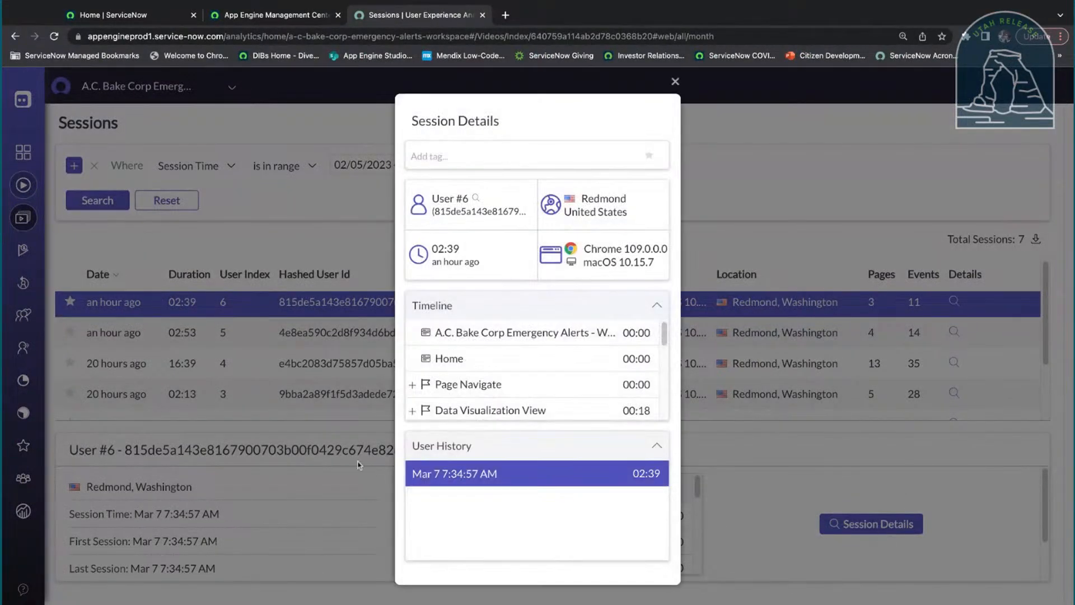
pyautogui.click(676, 82)
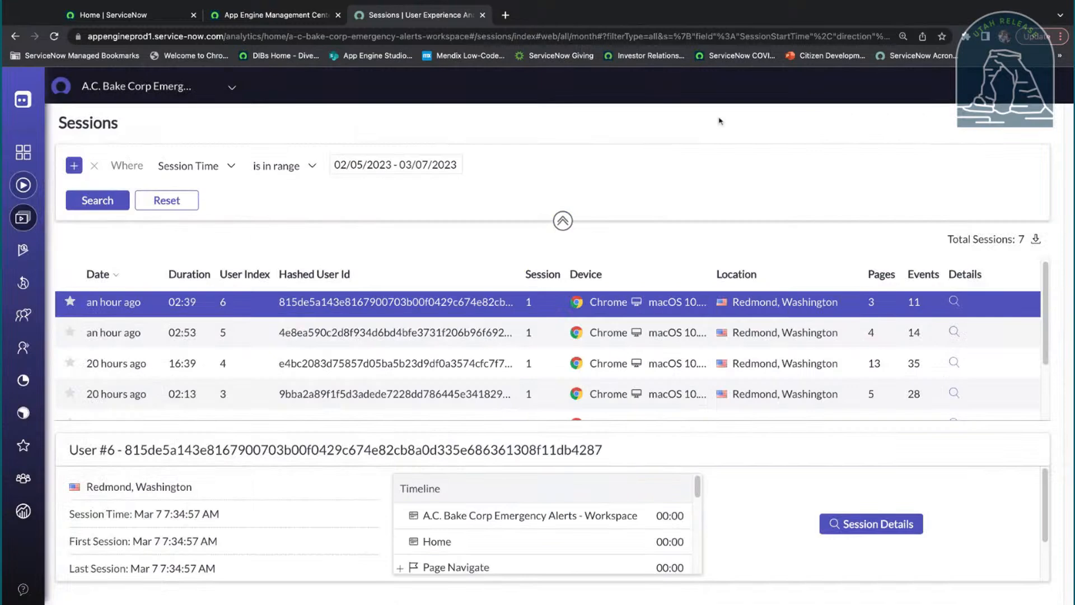
pyautogui.scroll(-1, 516, 519)
pyautogui.scroll(-2, 495, 525)
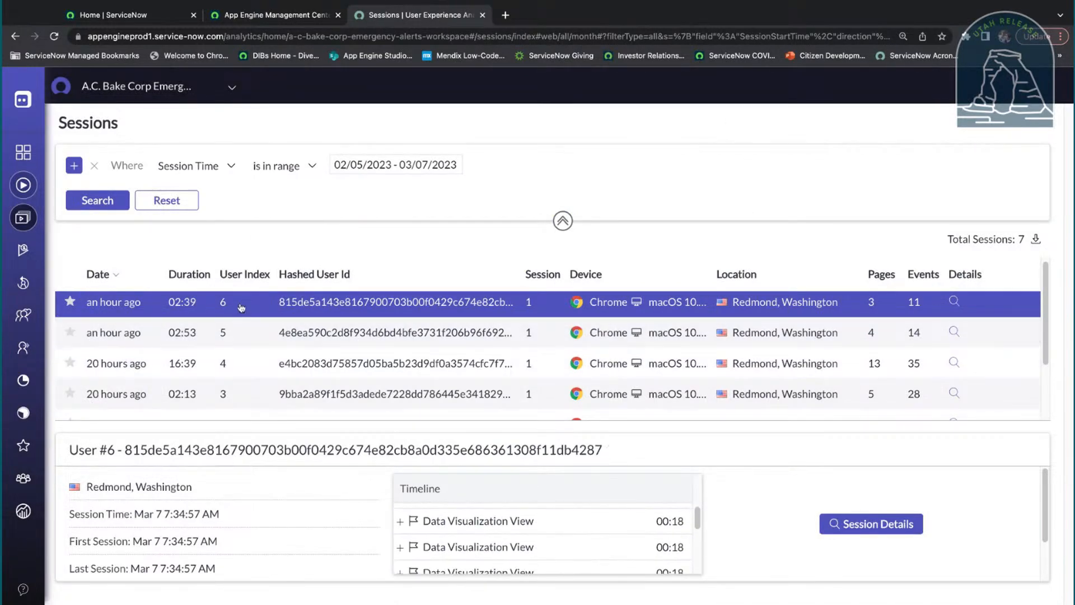
# Step: Open the list of all users and review their sessions, time on site, devices and locations
pyautogui.moveTo(27, 255)
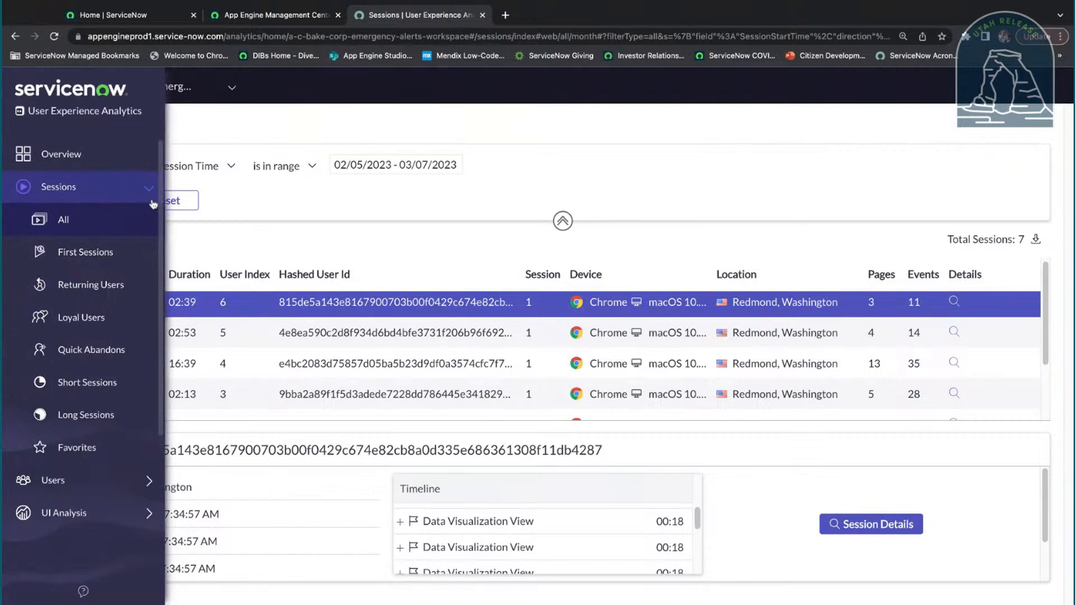
pyautogui.click(145, 484)
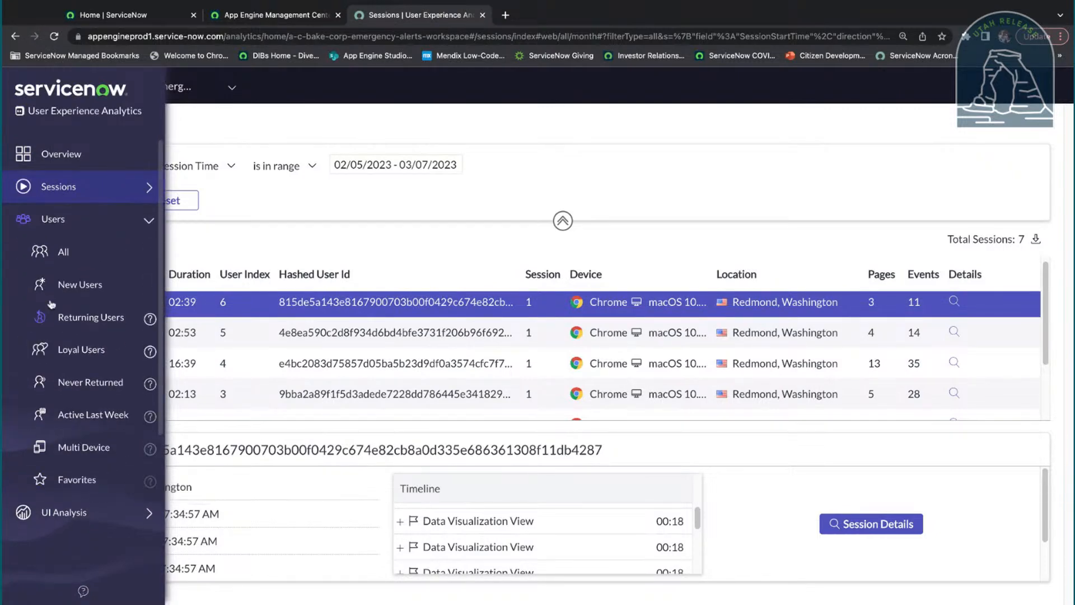
pyautogui.click(88, 258)
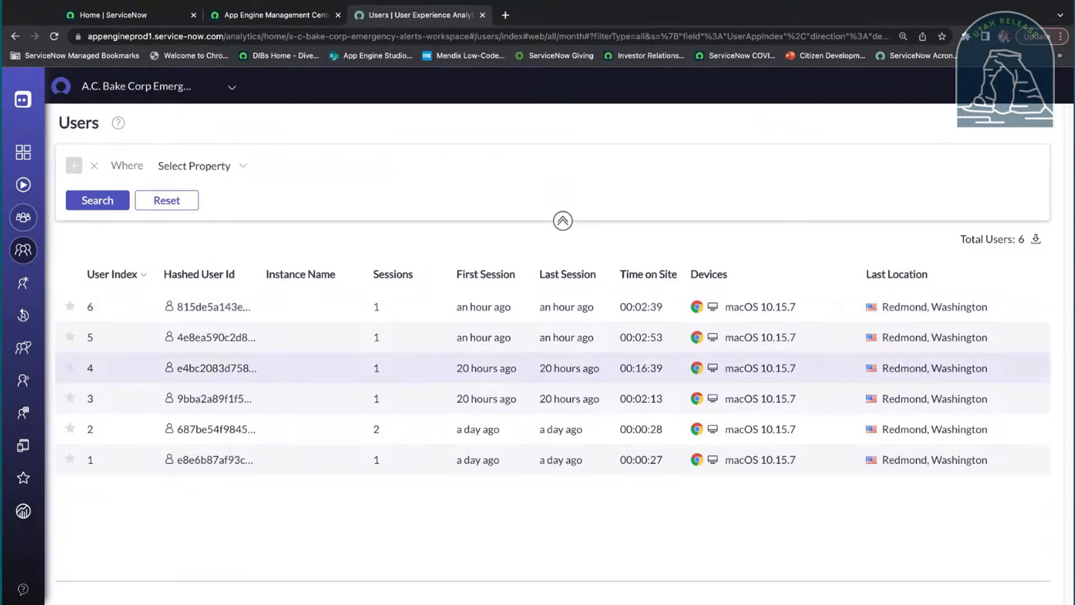
# Step: Open the geographic analytics map and drill into the United States to view usage by state
pyautogui.moveTo(34, 250)
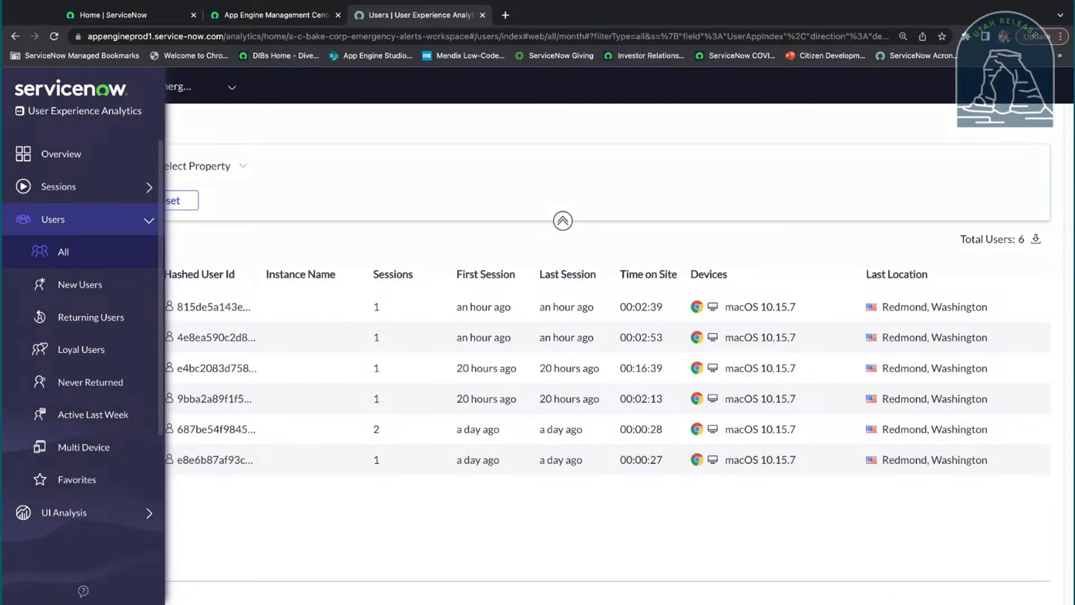
pyautogui.scroll(-3, 148, 493)
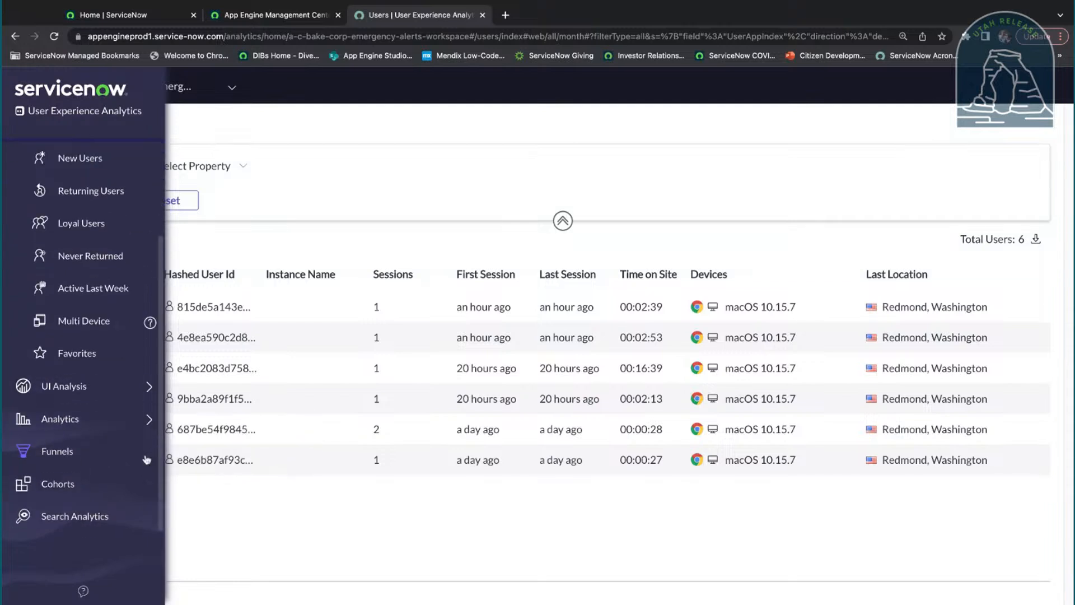
pyautogui.click(149, 426)
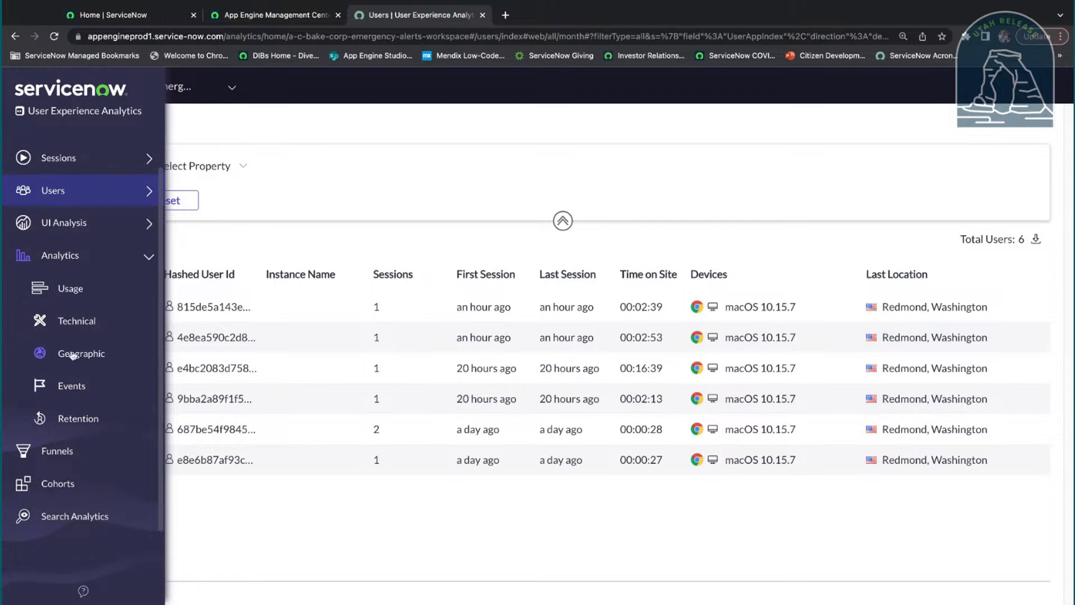
pyautogui.click(149, 191)
pyautogui.click(69, 361)
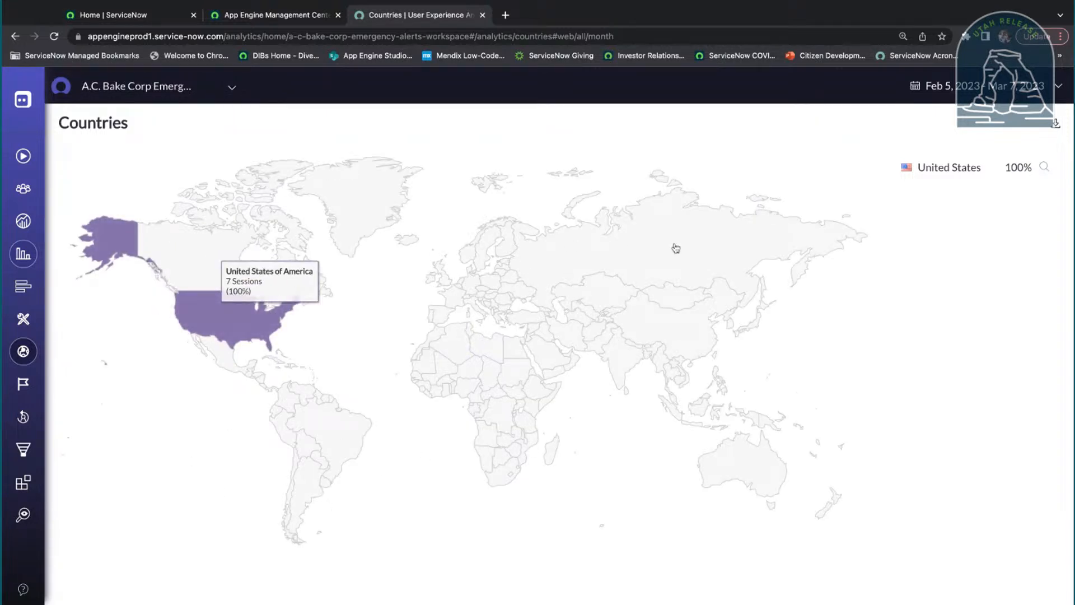
pyautogui.click(225, 307)
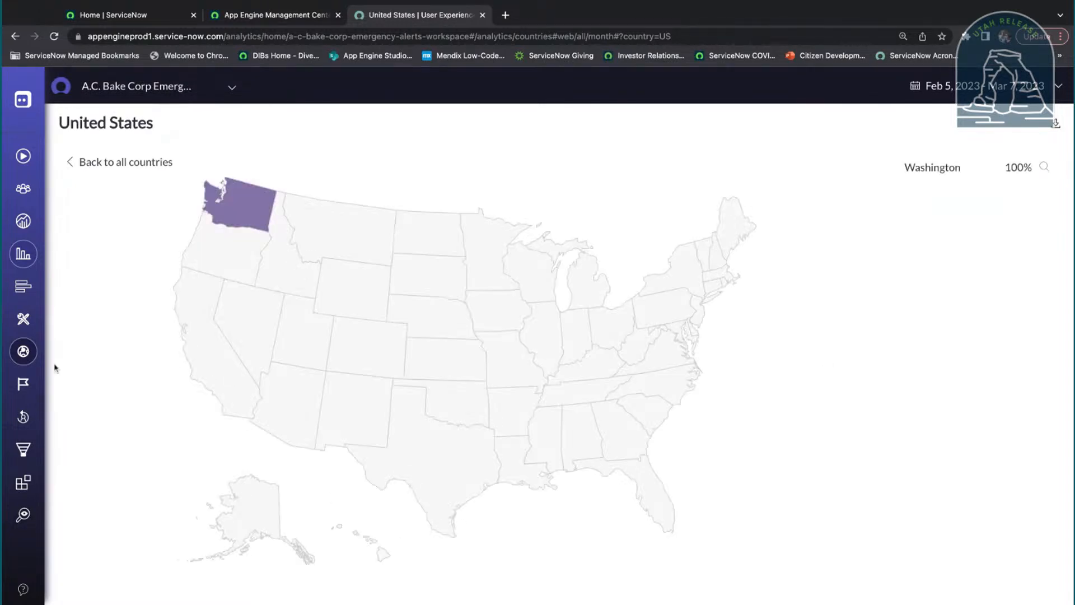
# Step: Open the Users Flow diagram under UI Analysis and inspect navigation through the List, Home and status report record screens
pyautogui.moveTo(23, 351)
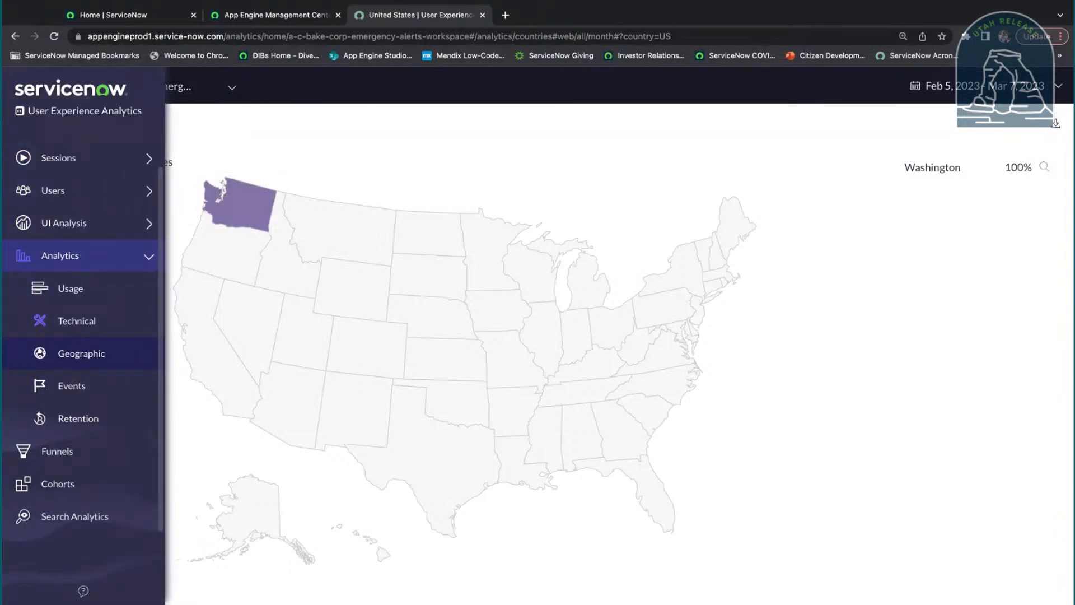
pyautogui.click(109, 195)
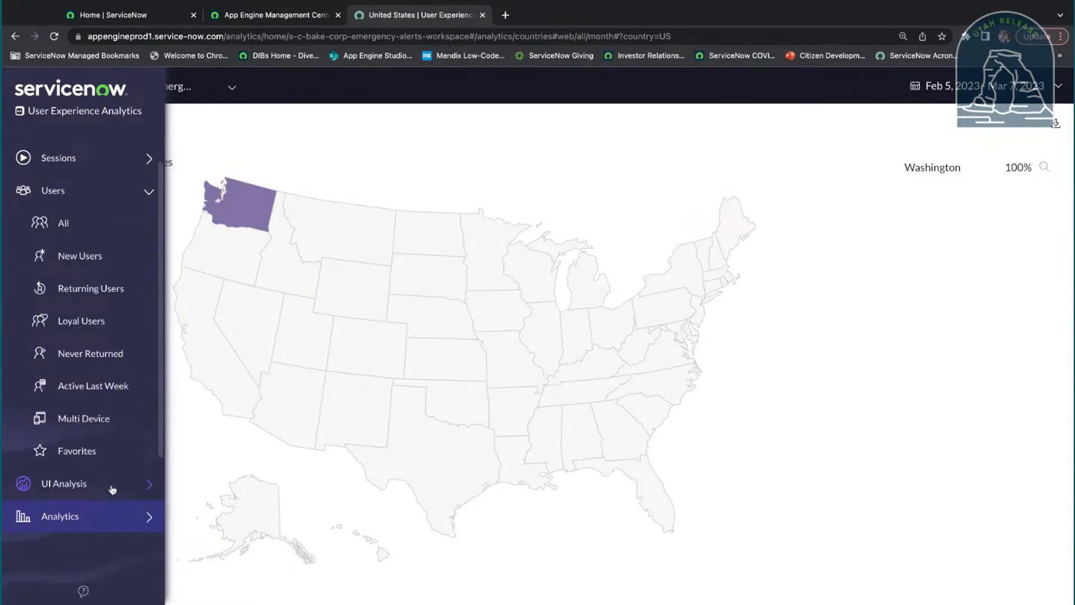
pyautogui.click(110, 491)
pyautogui.click(110, 417)
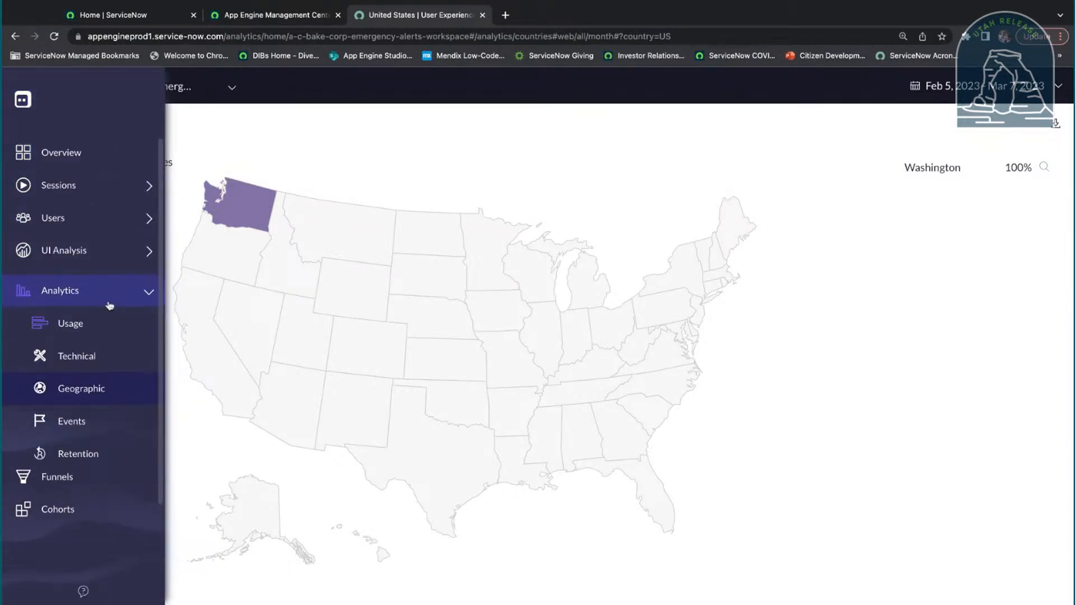
pyautogui.click(110, 256)
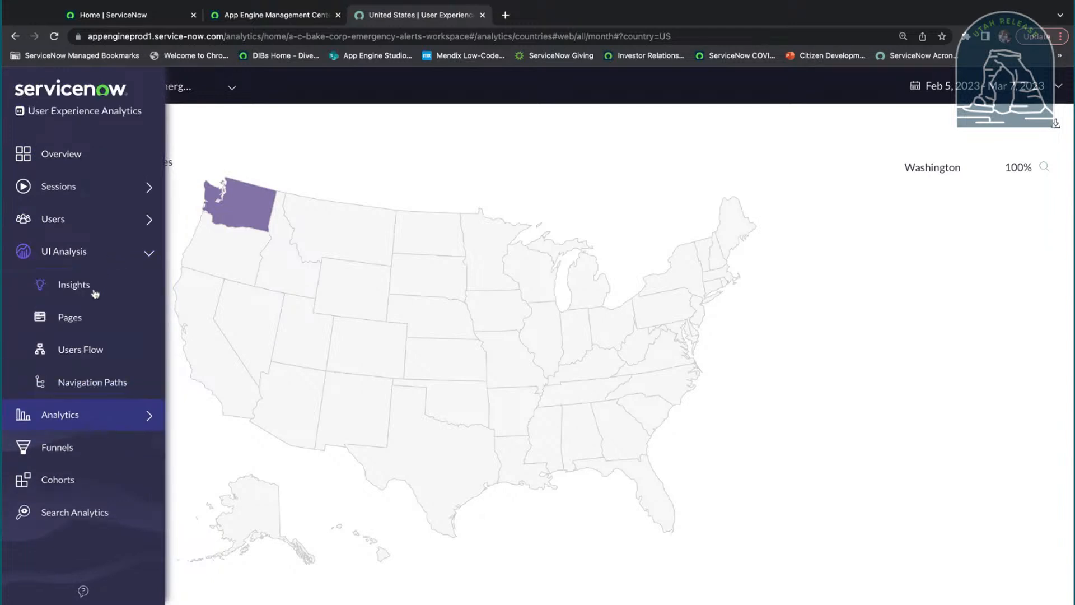
pyautogui.click(97, 349)
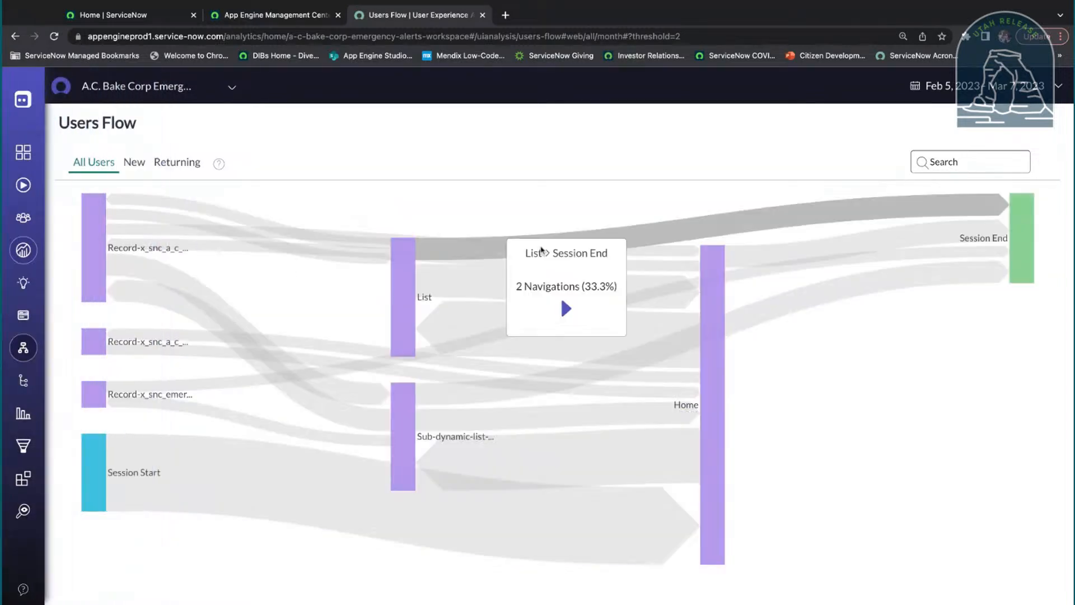
pyautogui.moveTo(399, 295)
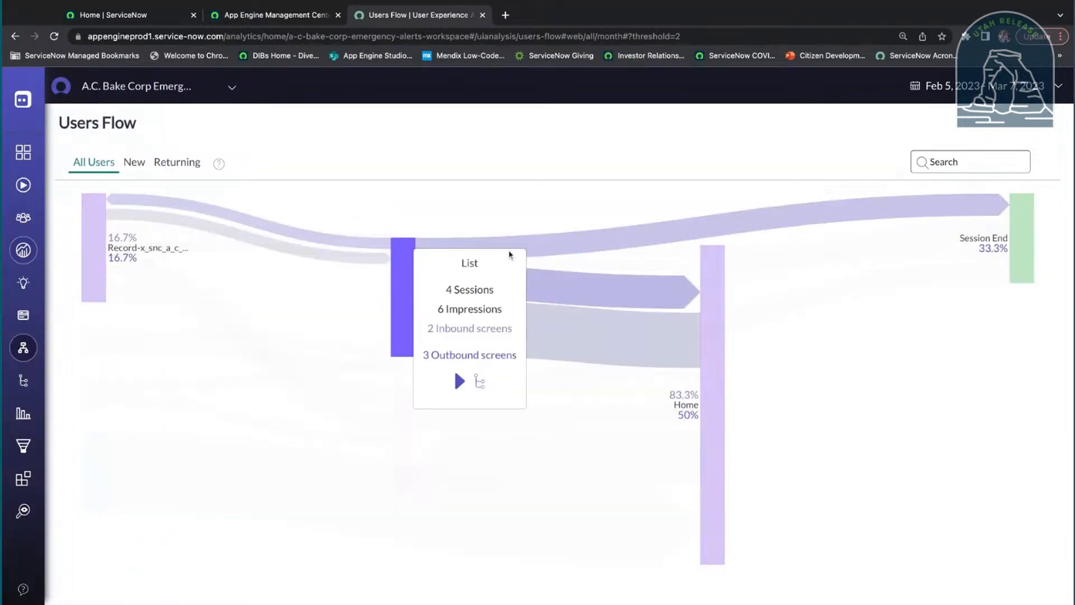
pyautogui.moveTo(711, 432)
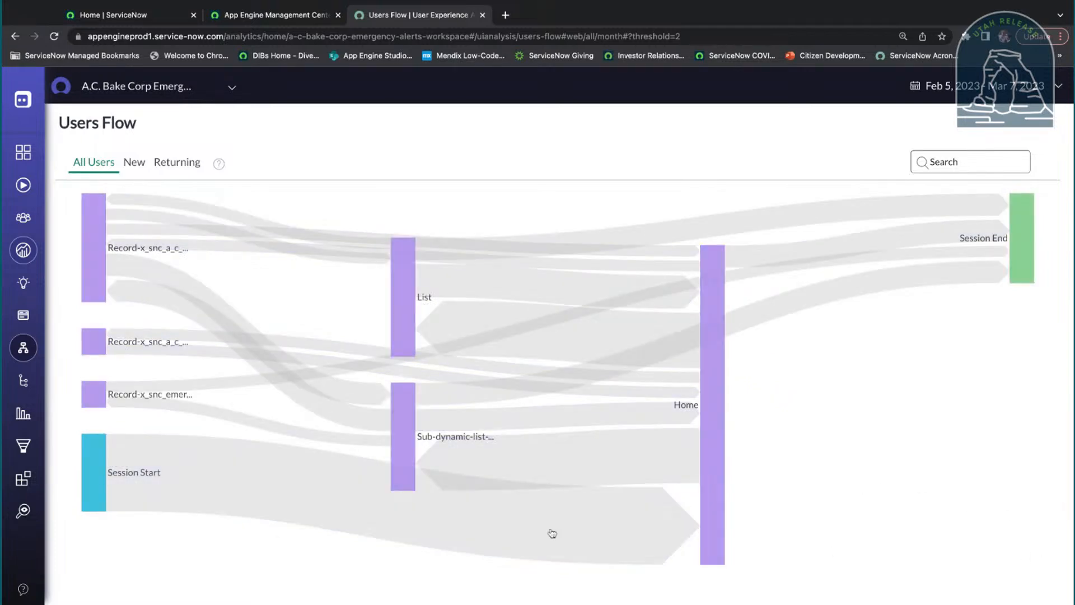
pyautogui.moveTo(87, 234)
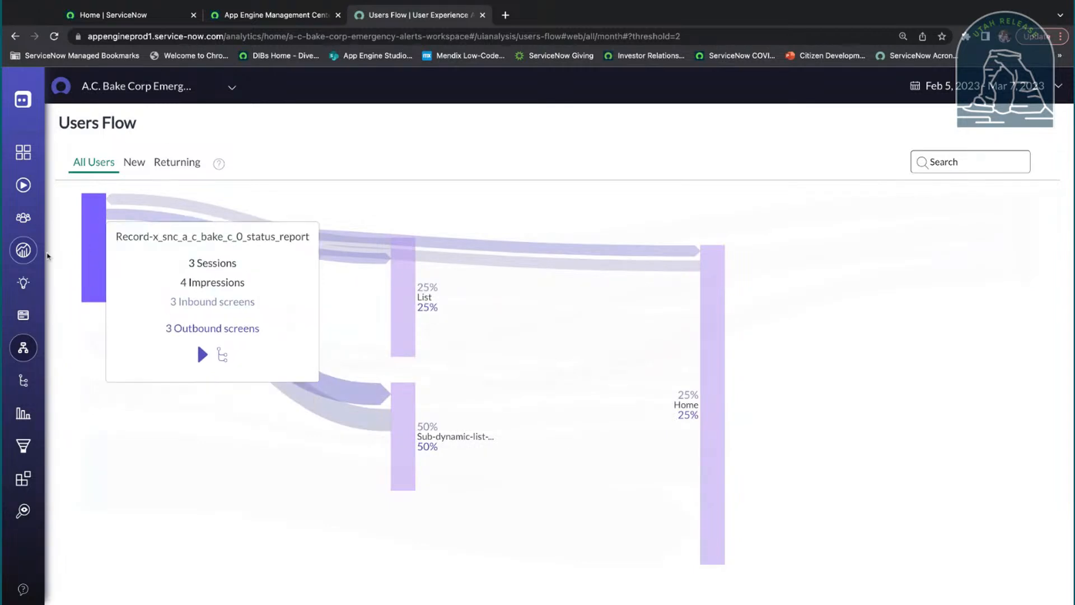
pyautogui.moveTo(85, 285)
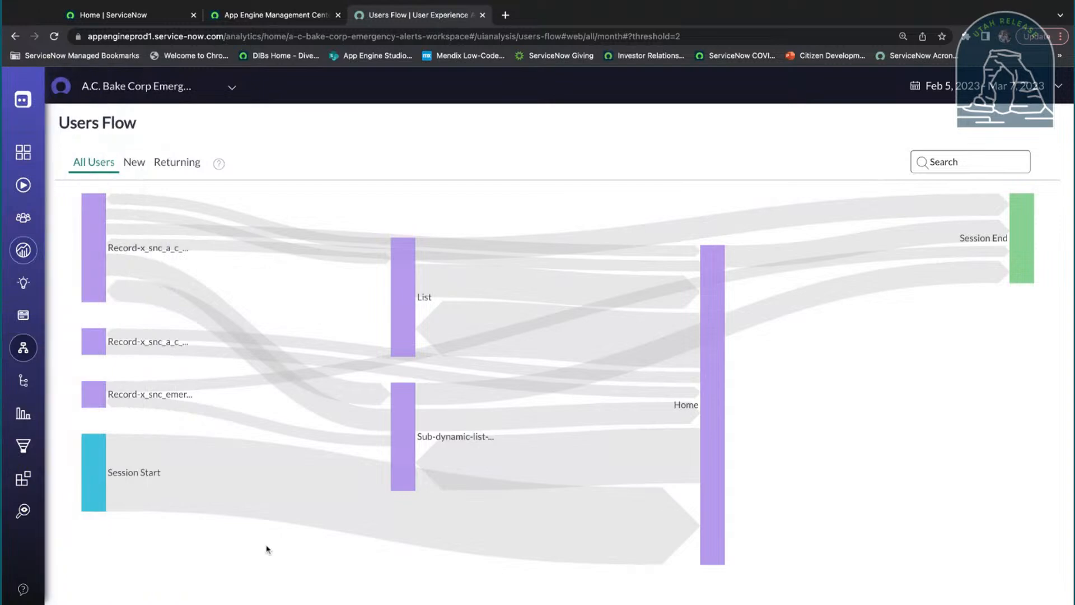
# Step: Open the UI Analysis insights and review pages by quit rate, page popularity and user engagement
pyautogui.moveTo(23, 445)
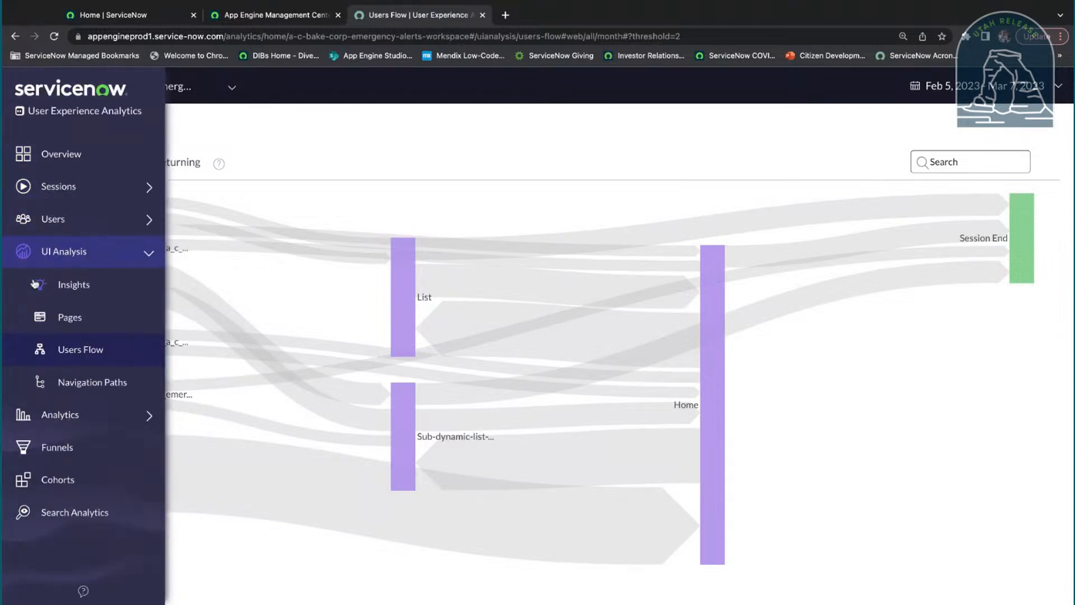
pyautogui.click(61, 285)
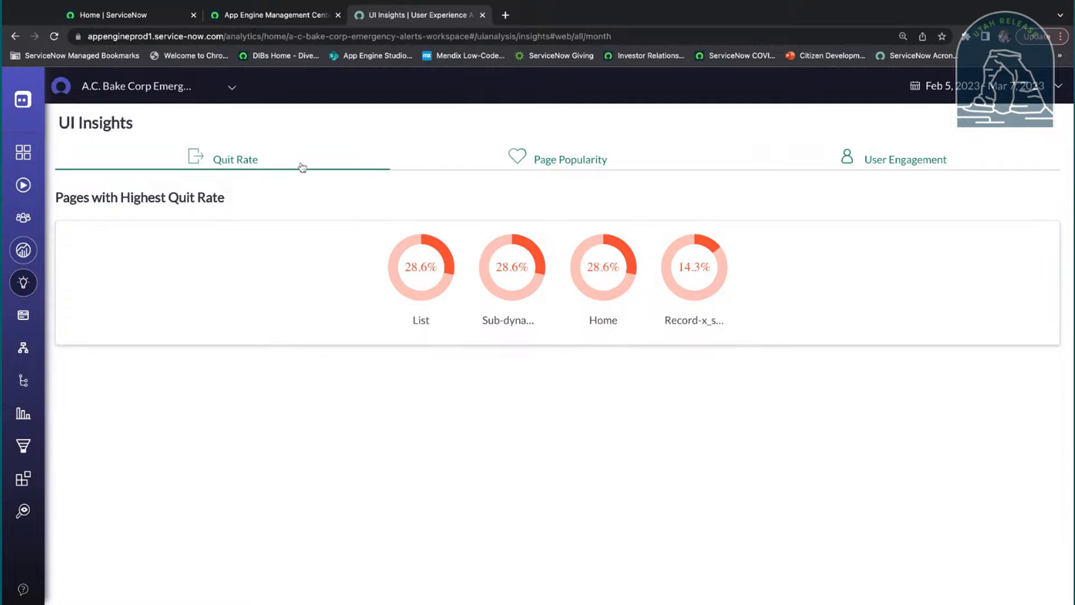
pyautogui.click(568, 155)
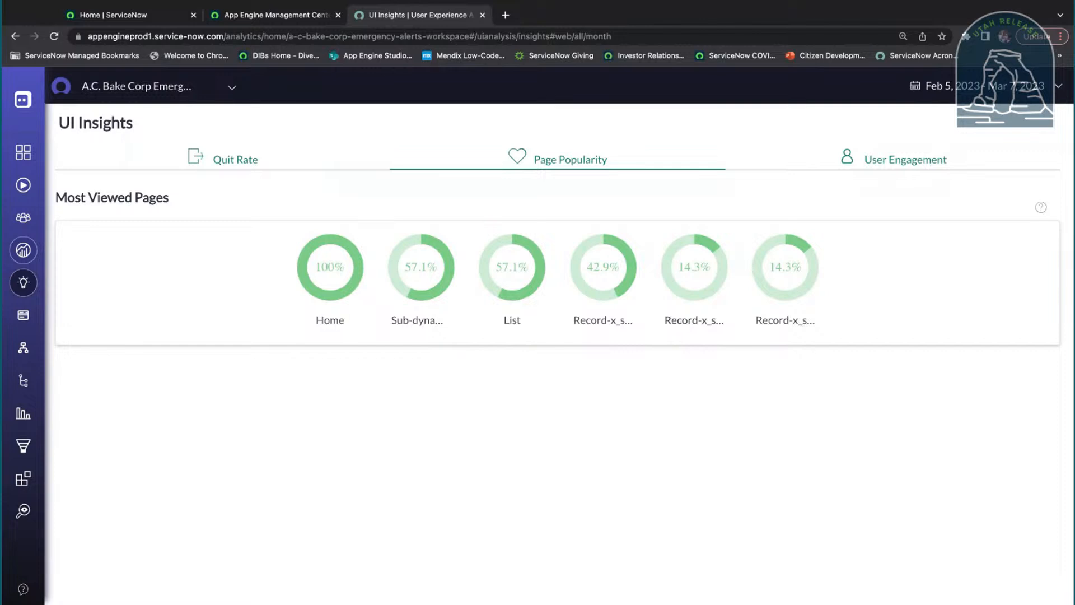
pyautogui.click(936, 162)
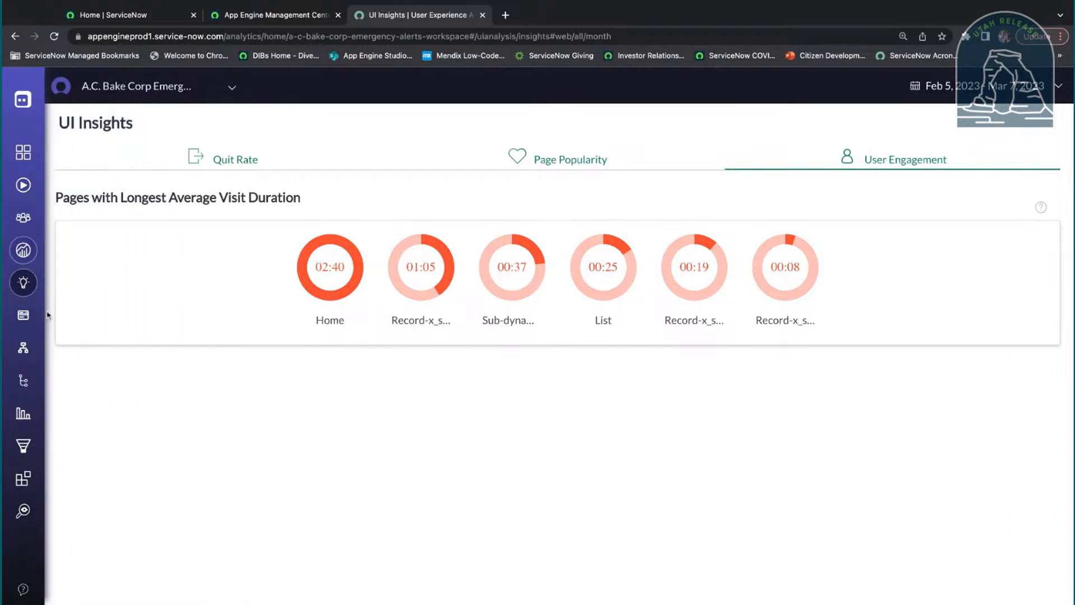
# Step: Open the Pages report under UI Analysis, review views and durations per page, and switch to Page Flows
pyautogui.moveTo(48, 314)
pyautogui.click(69, 318)
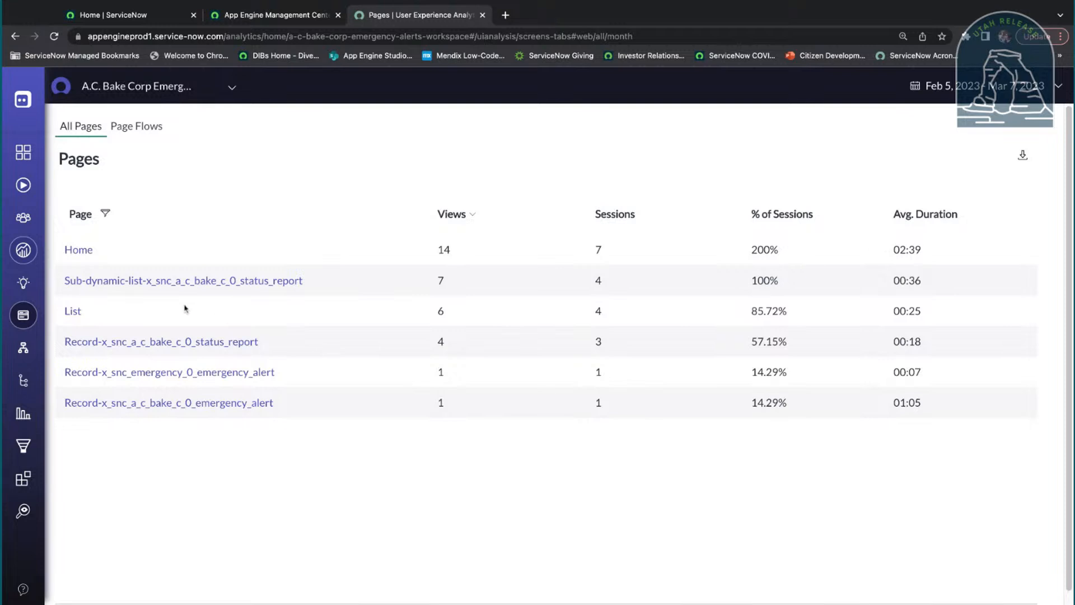
pyautogui.moveTo(12, 343)
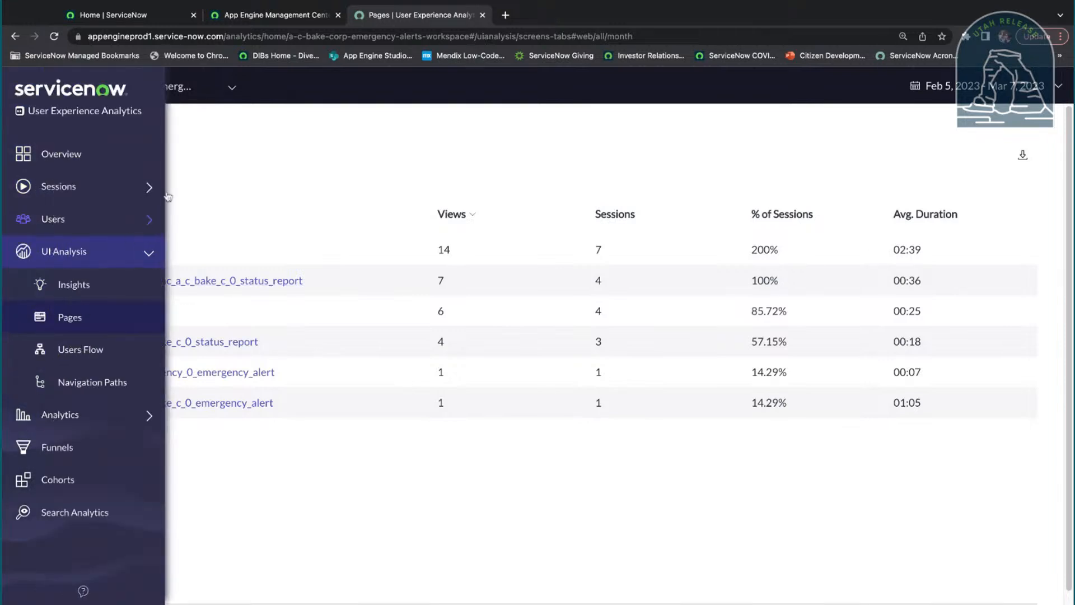
pyautogui.click(152, 134)
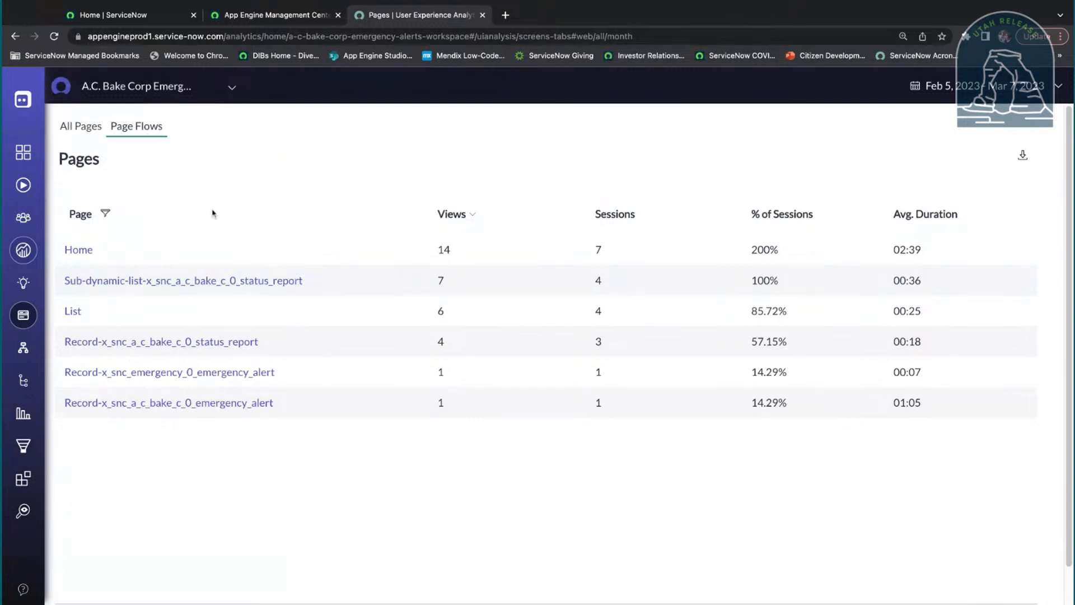
# Step: Open the Home page's details and examine its session metrics, page load time and previous and next page navigation
pyautogui.click(91, 251)
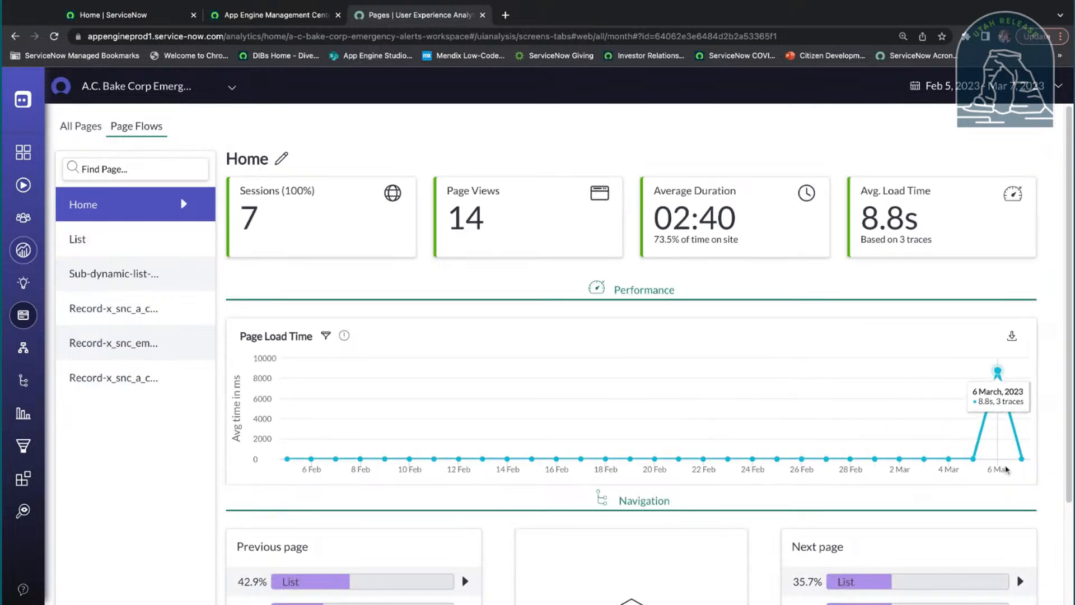
pyautogui.scroll(-3, 835, 532)
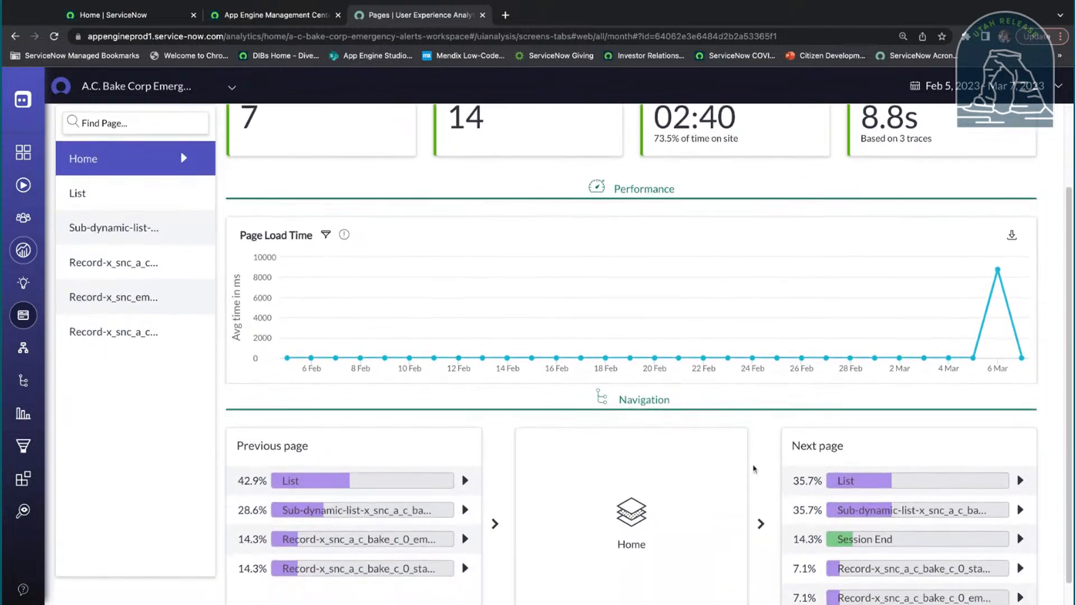
pyautogui.scroll(2, 410, 403)
pyautogui.scroll(-2, 426, 392)
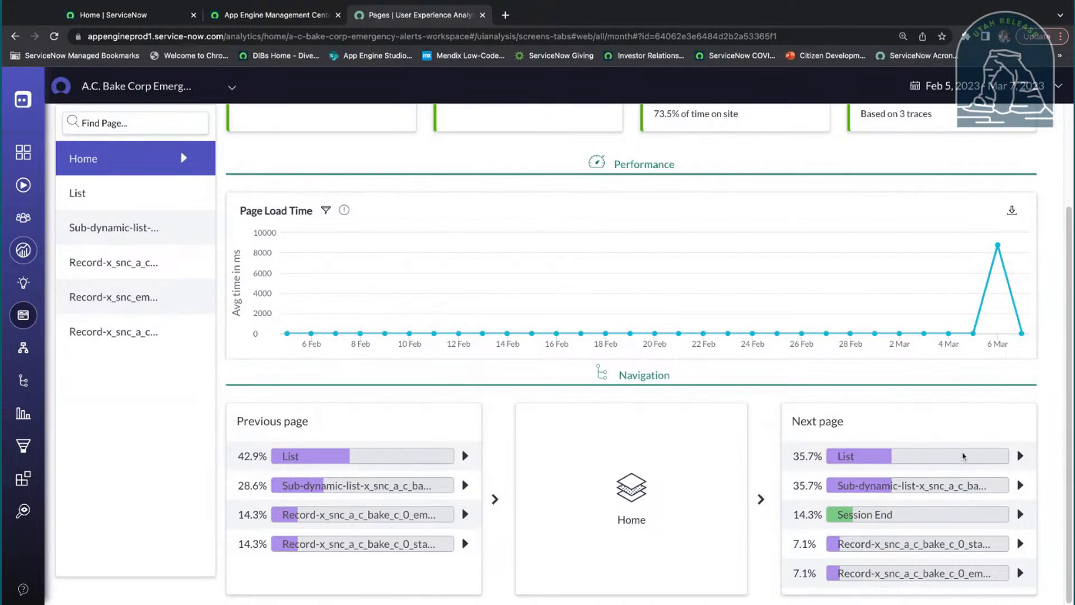
pyautogui.scroll(1, 874, 456)
pyautogui.scroll(-1, 863, 459)
pyautogui.scroll(1, 454, 353)
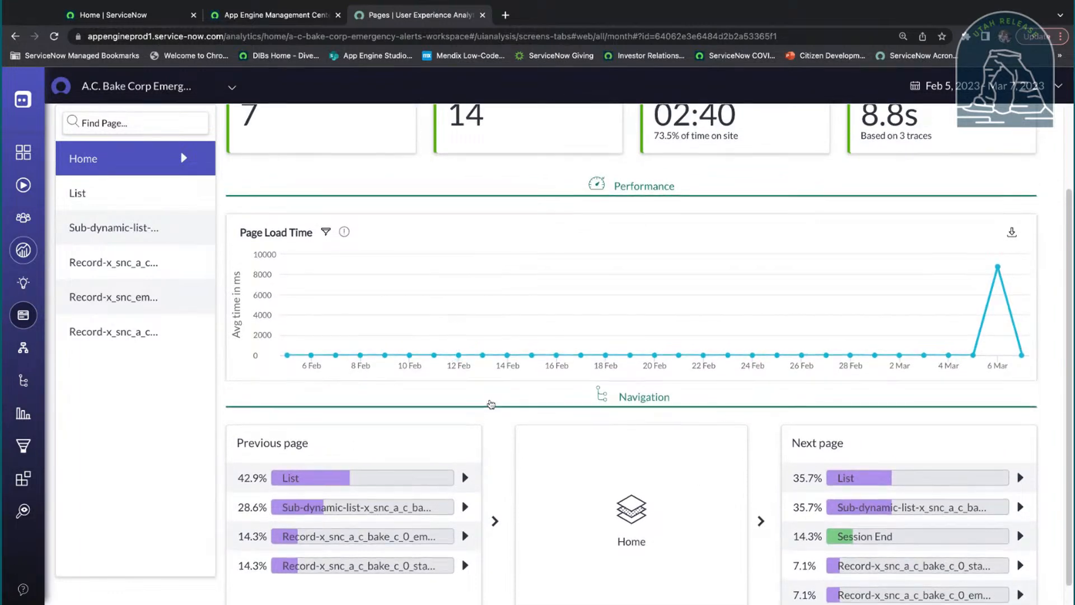
pyautogui.scroll(3, 644, 401)
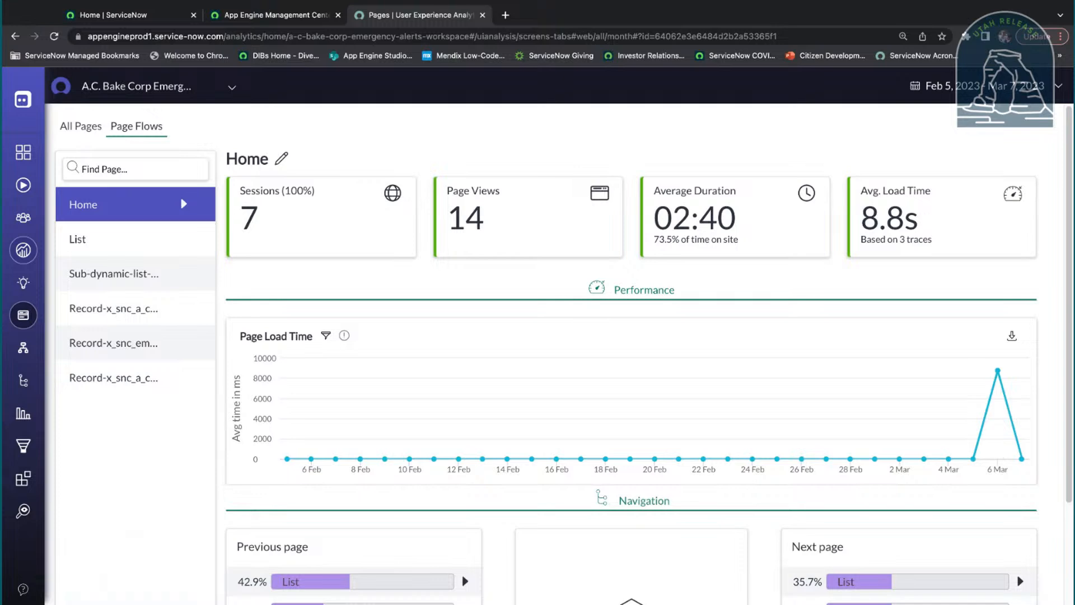
# Step: Open the Navigation Paths diagram and inspect the visits on the path from Session Start through Home to List
pyautogui.moveTo(33, 331)
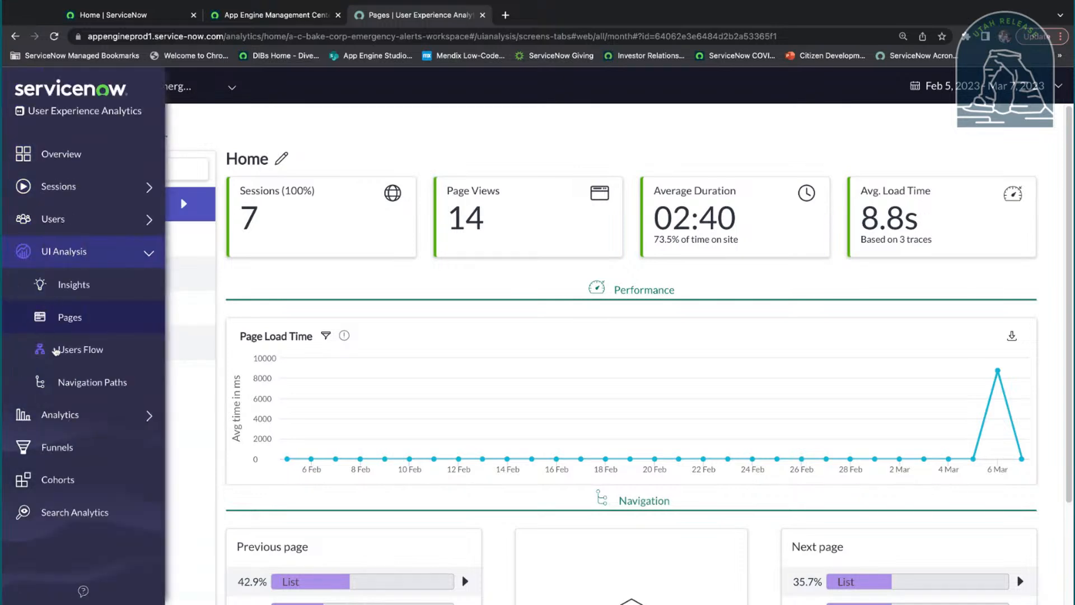
pyautogui.click(80, 385)
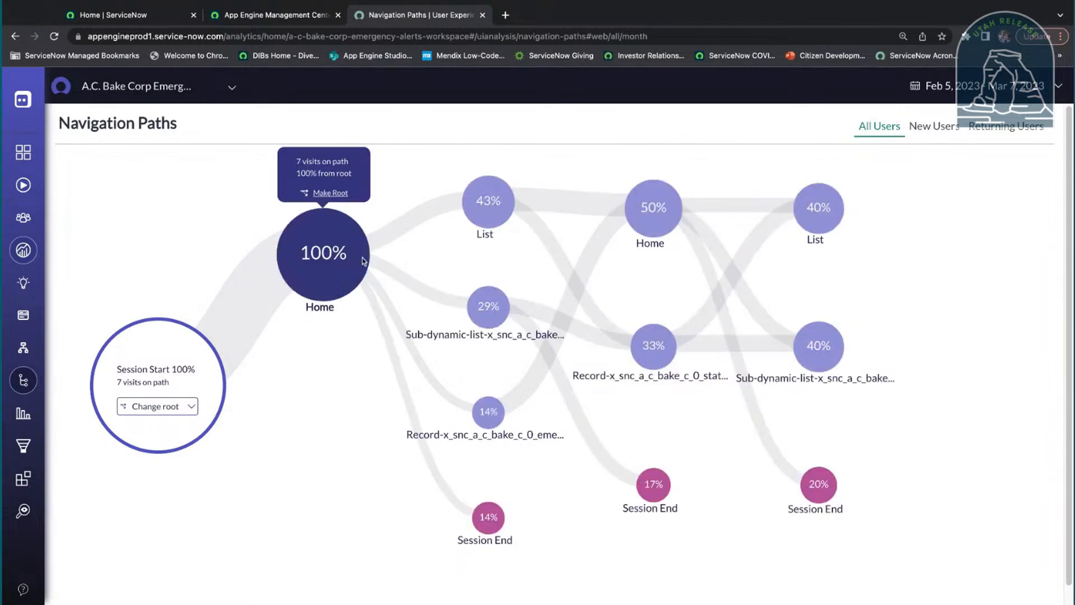
pyautogui.moveTo(489, 226)
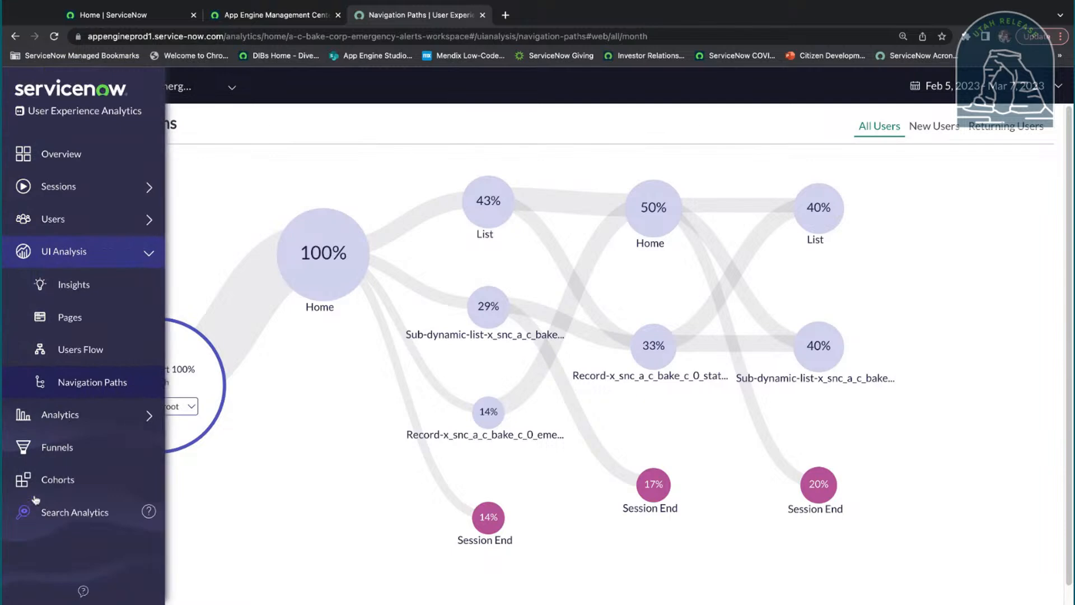
# Step: View the Usage analytics and the Technical analytics covering operating systems, resolutions, browsers, locales and device types
pyautogui.click(142, 424)
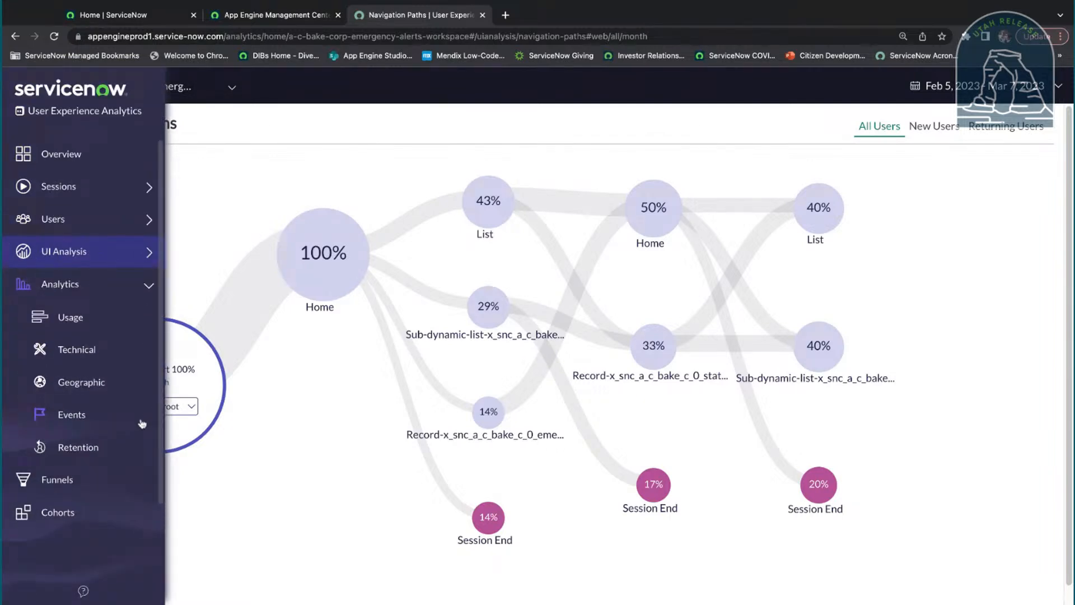
pyautogui.click(70, 317)
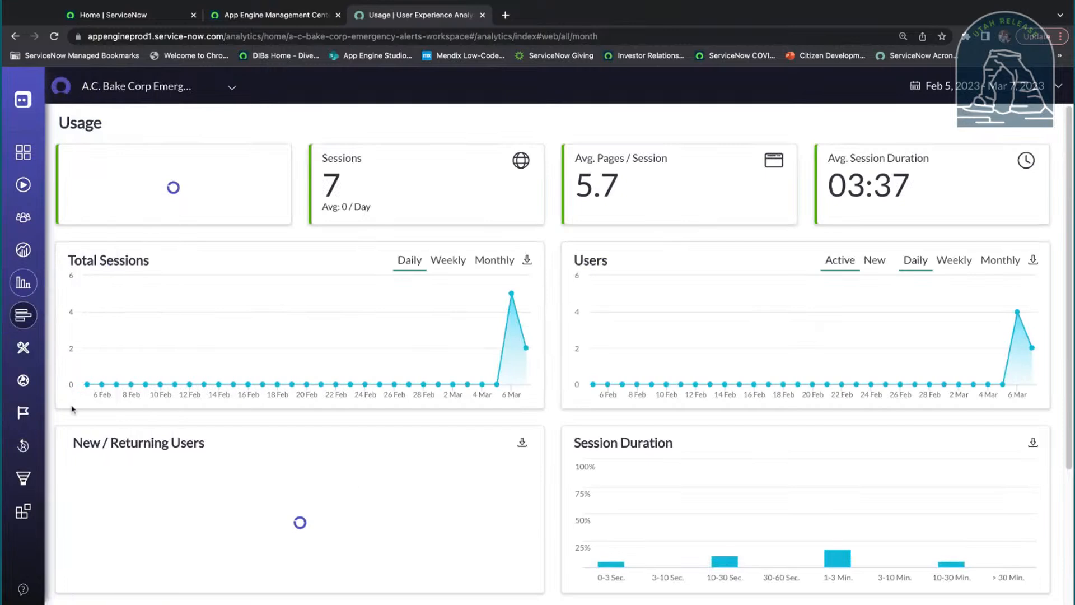
pyautogui.moveTo(38, 369)
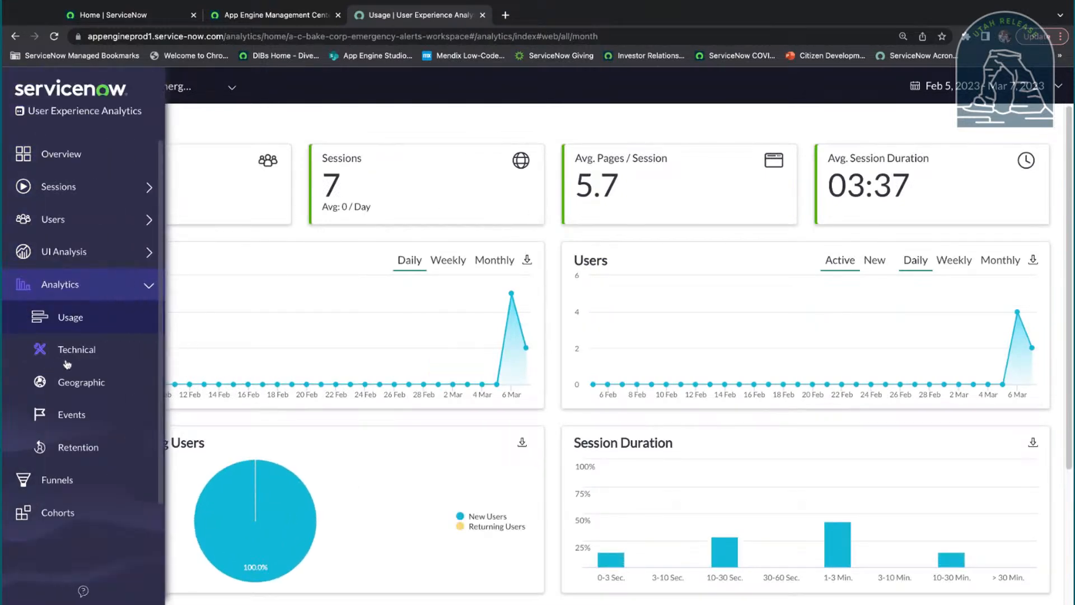
pyautogui.click(76, 351)
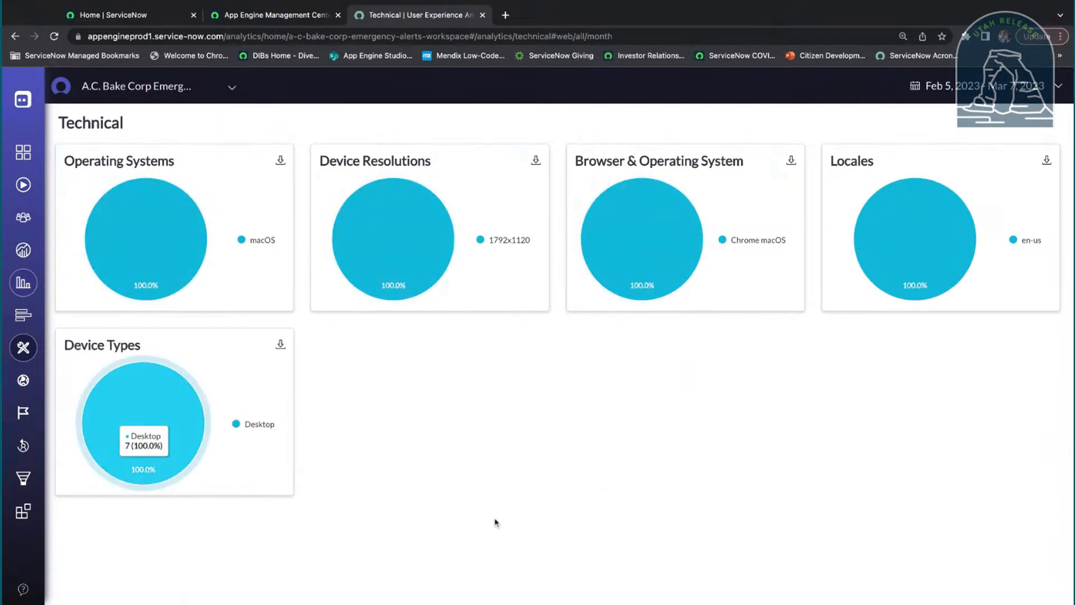
# Step: Open the Events analytics and expand the Data Visualization View event to examine its occurrences and property charts
pyautogui.moveTo(2, 519)
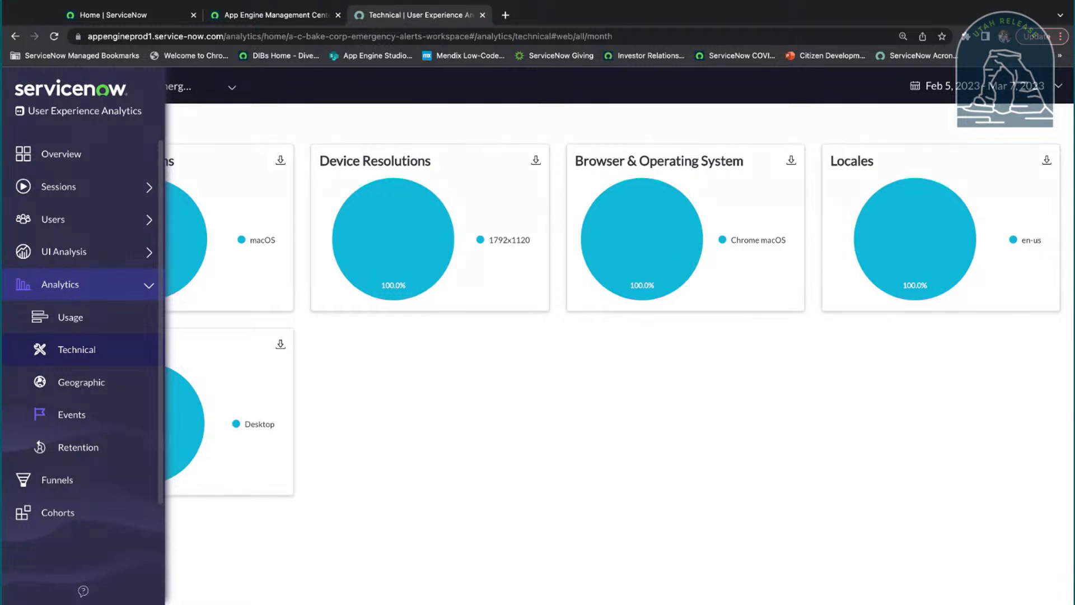
pyautogui.click(72, 415)
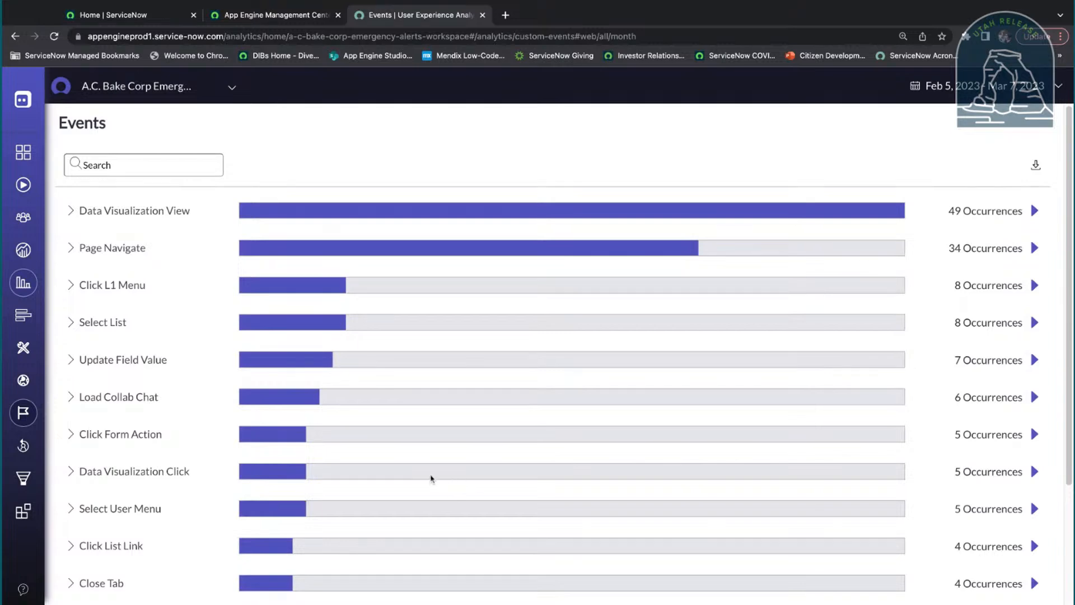
pyautogui.moveTo(40, 414)
pyautogui.click(72, 212)
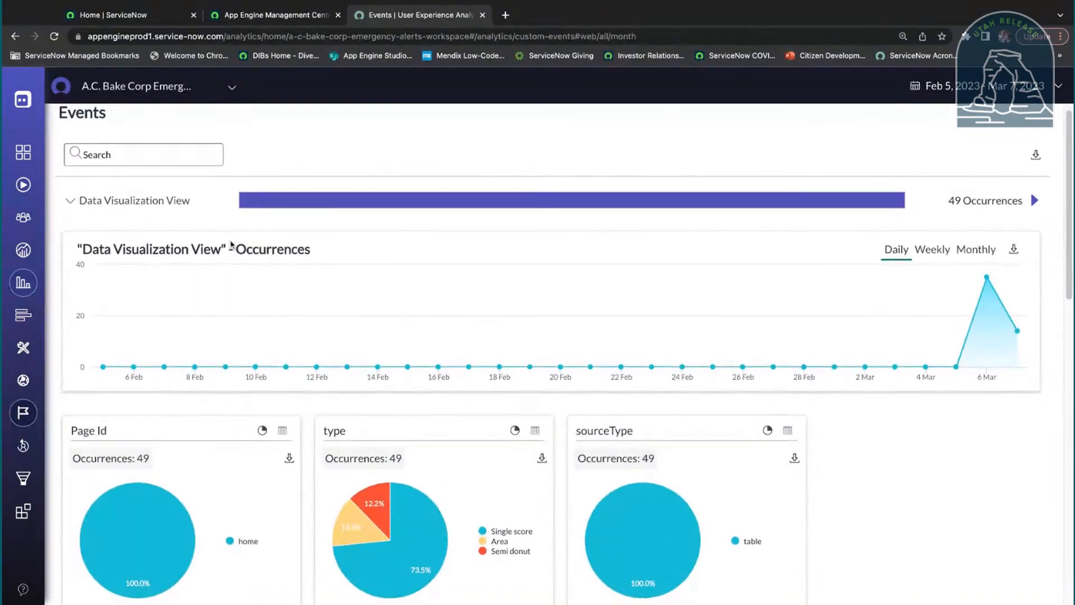
pyautogui.scroll(-2, 231, 245)
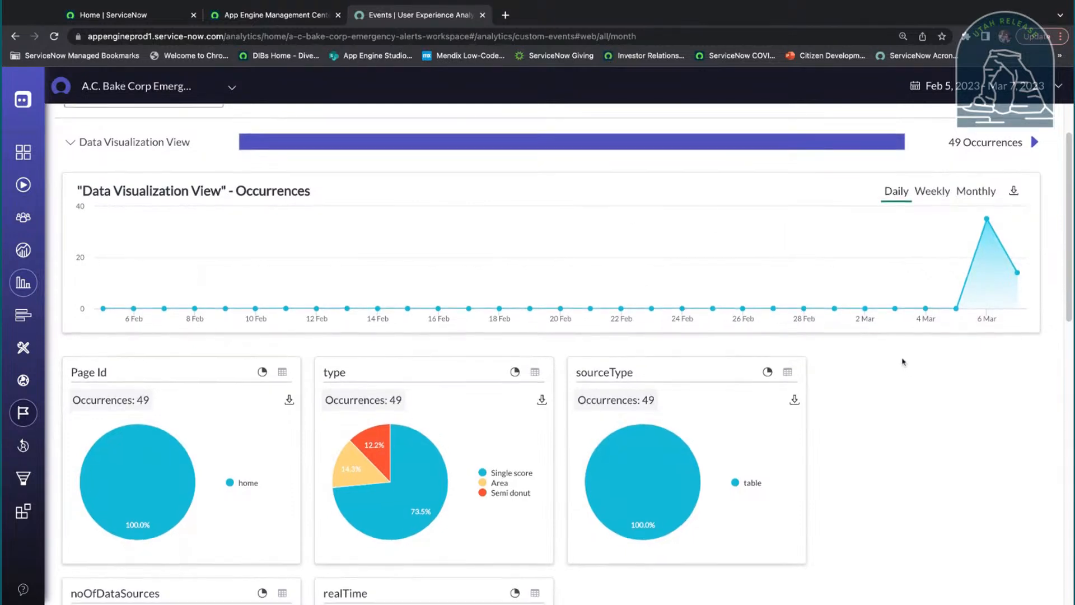
pyautogui.scroll(-1, 904, 362)
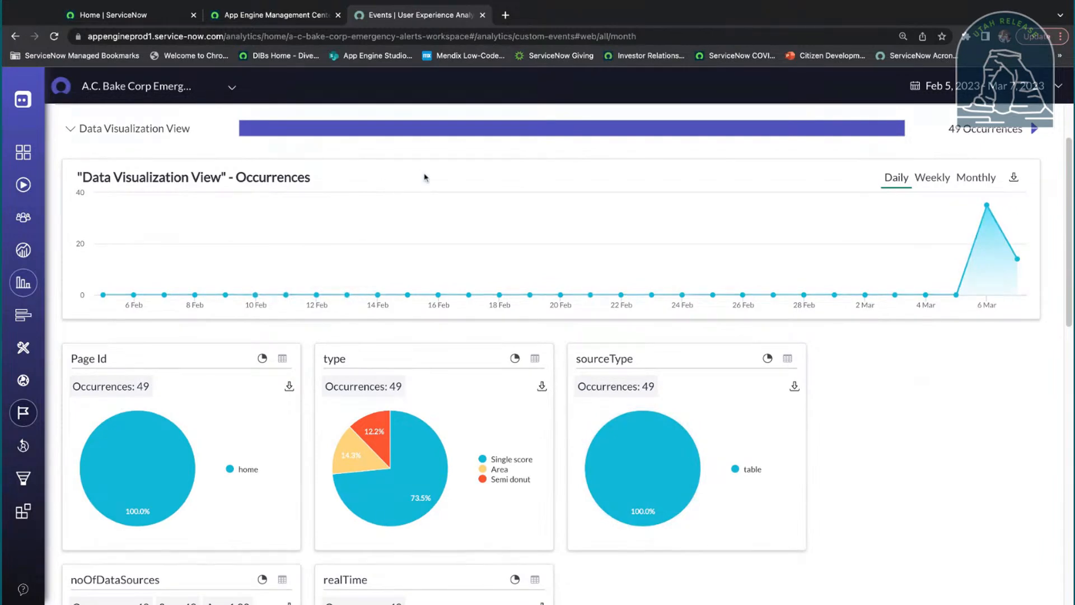
pyautogui.scroll(-1, 125, 195)
pyautogui.scroll(-1, 126, 194)
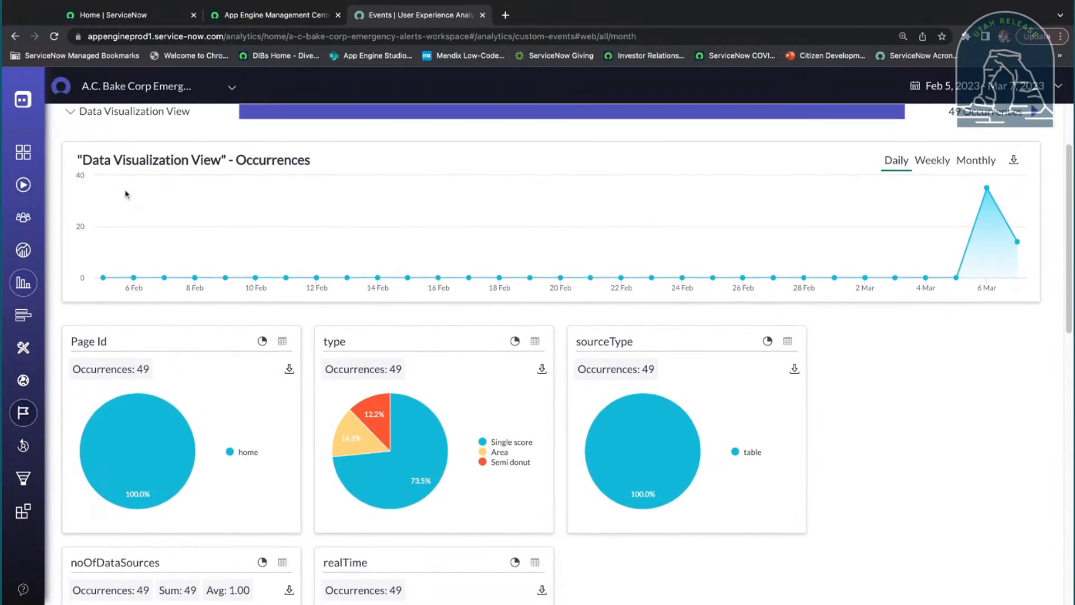
pyautogui.scroll(-3, 1005, 388)
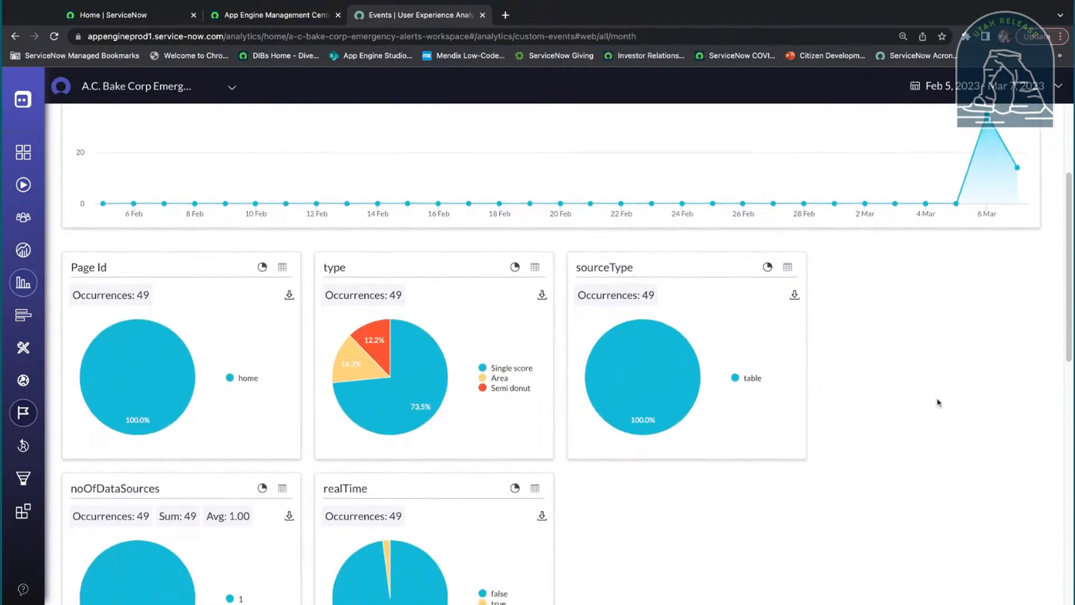
pyautogui.scroll(-2, 936, 403)
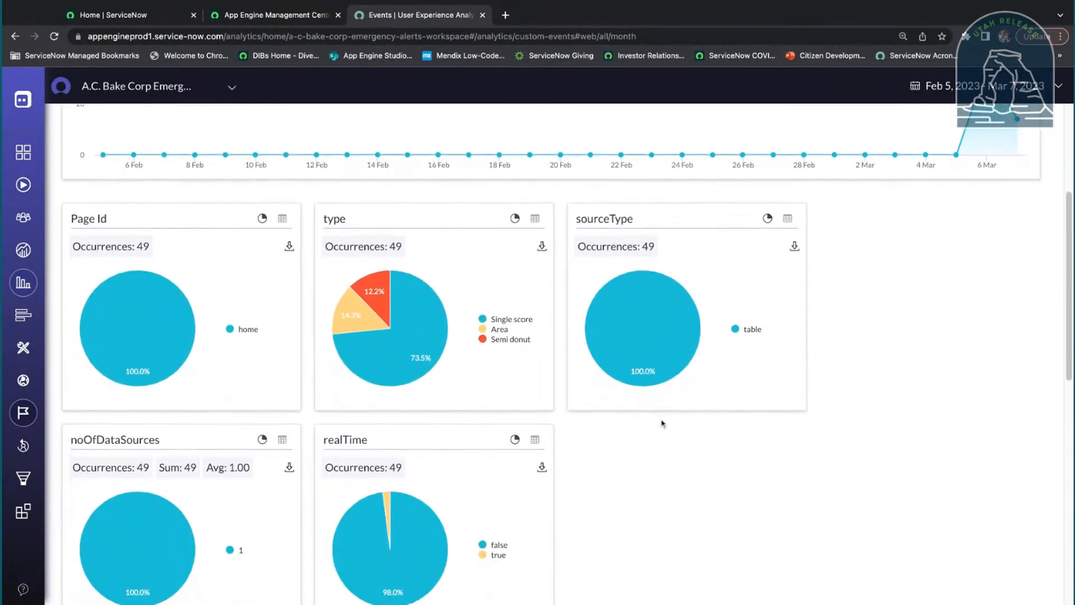
pyautogui.scroll(-1, 663, 422)
pyautogui.moveTo(370, 346)
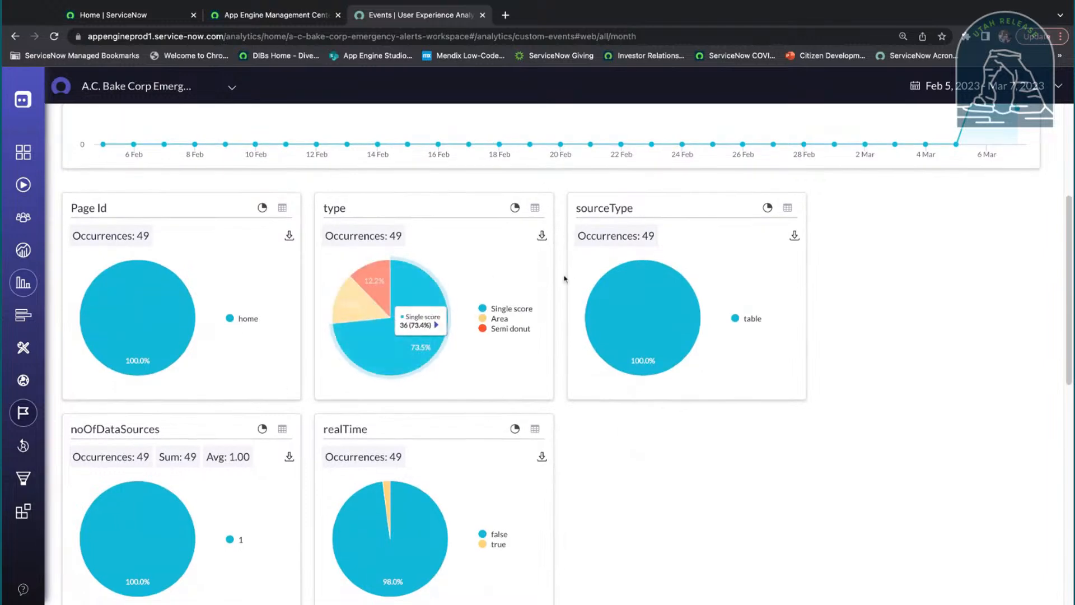
pyautogui.scroll(-1, 874, 294)
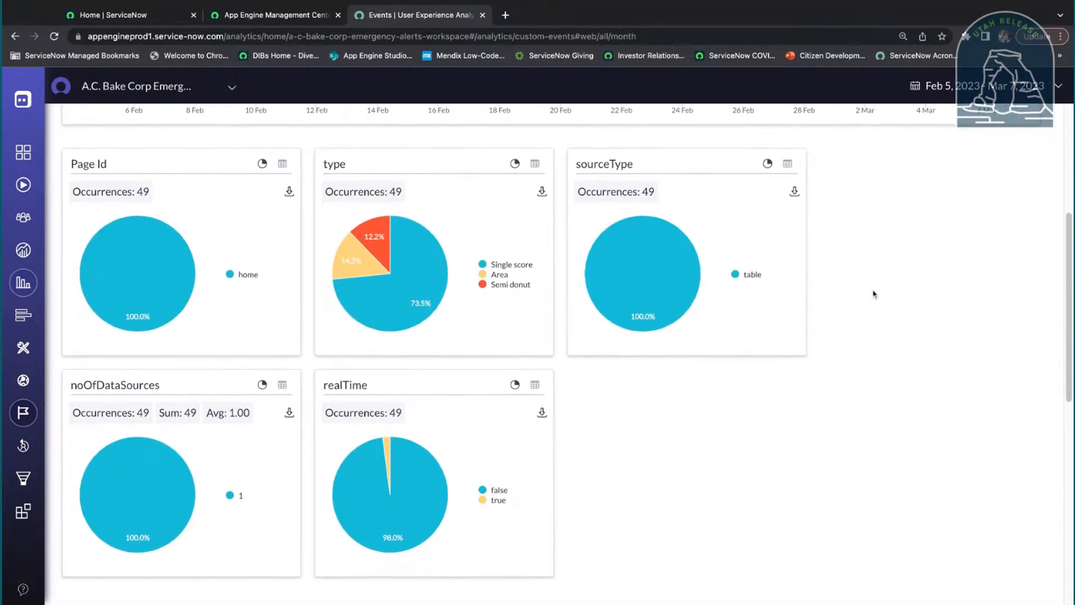
# Step: Collapse the Data Visualization View event and read through the full list of tracked events
pyautogui.scroll(4, 871, 293)
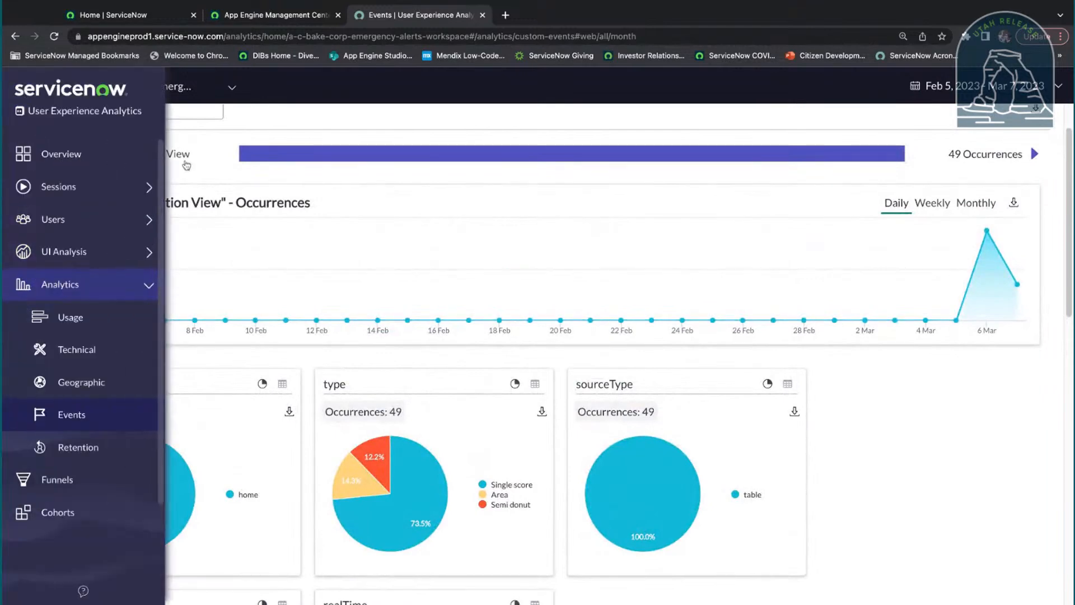
pyautogui.click(79, 155)
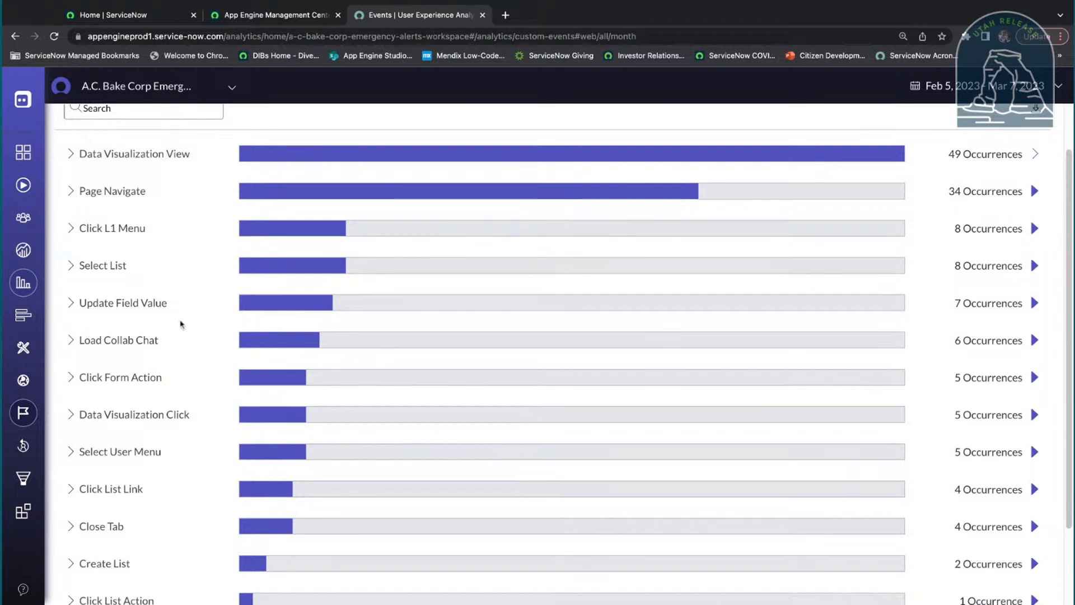
pyautogui.scroll(-3, 216, 339)
pyautogui.scroll(-1, 218, 340)
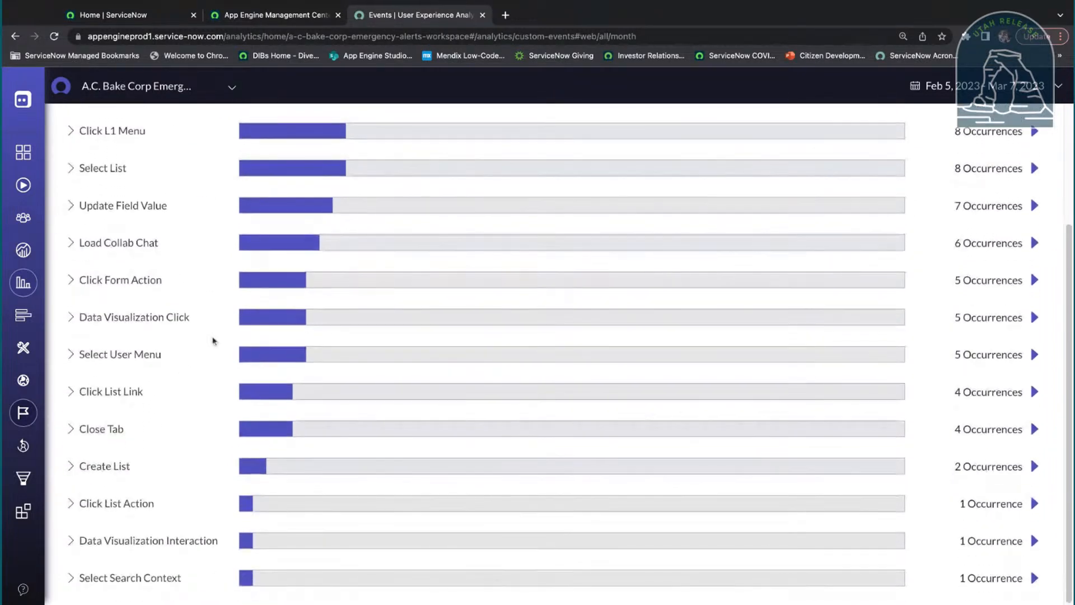
pyautogui.scroll(5, 156, 448)
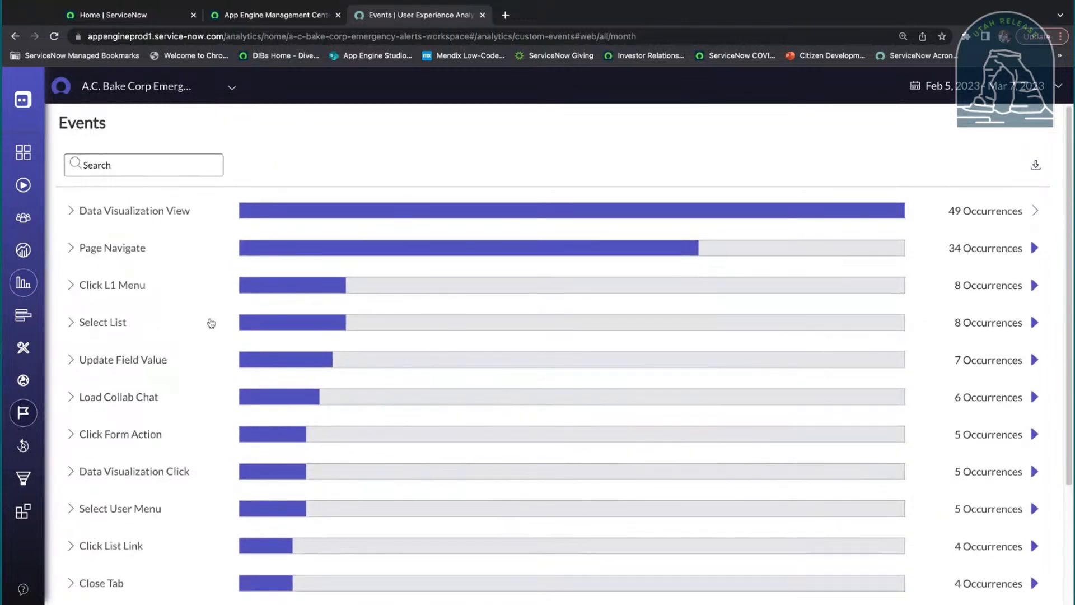
# Step: Open the Funnels view and review the page and event stages of the Request Employee Status and Send Emergency Alert funnels
pyautogui.moveTo(30, 444)
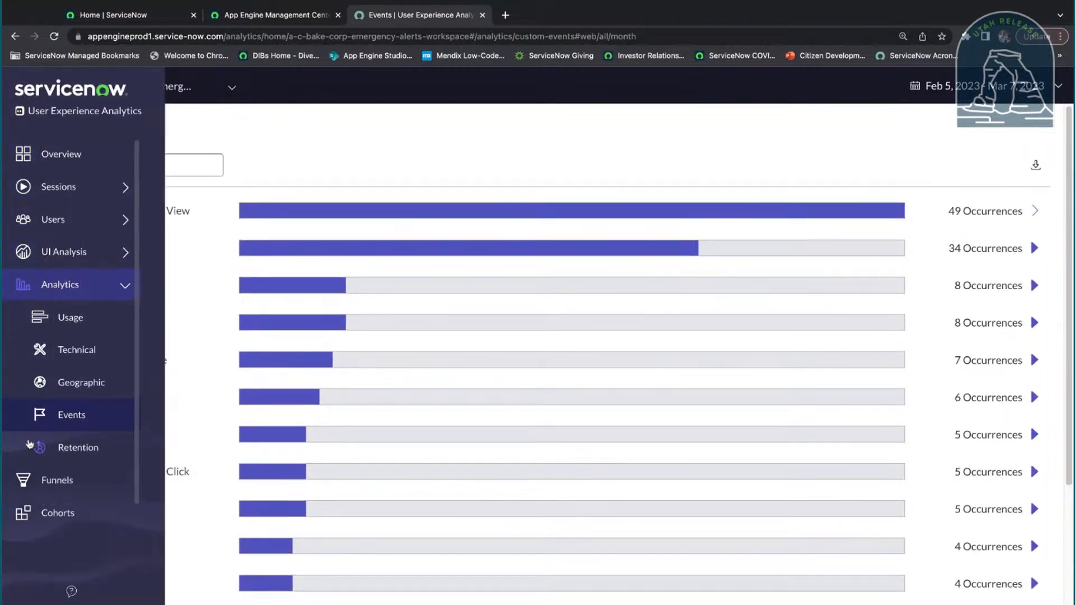
pyautogui.click(60, 487)
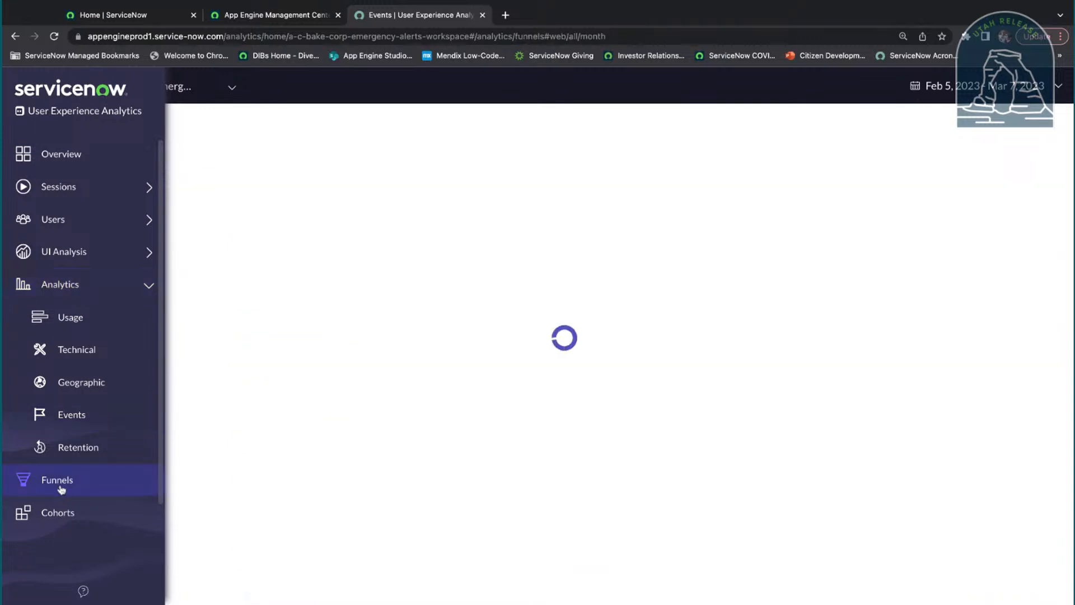
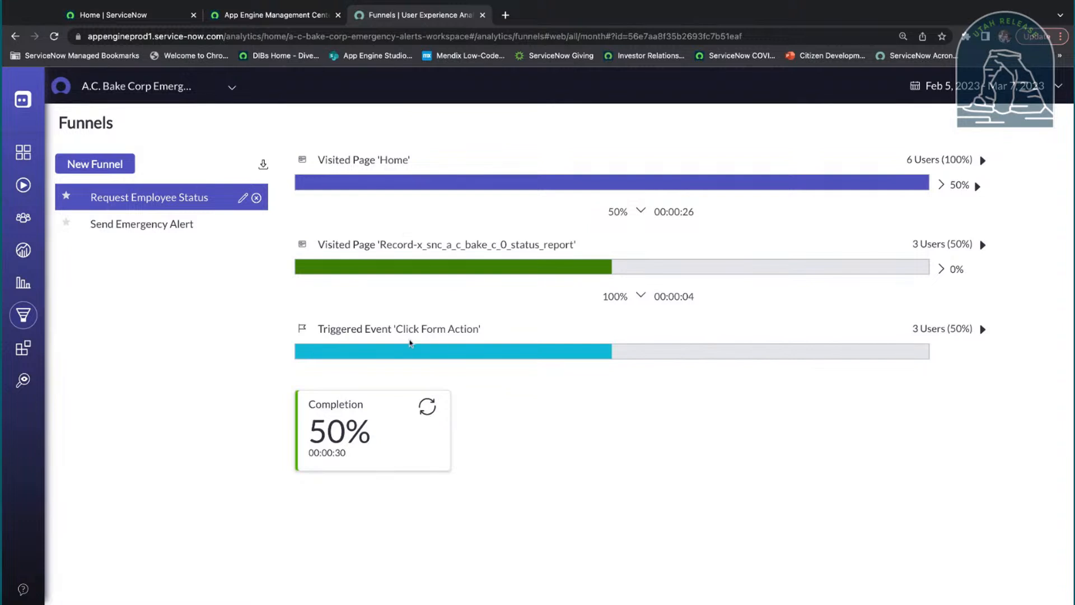
pyautogui.click(159, 233)
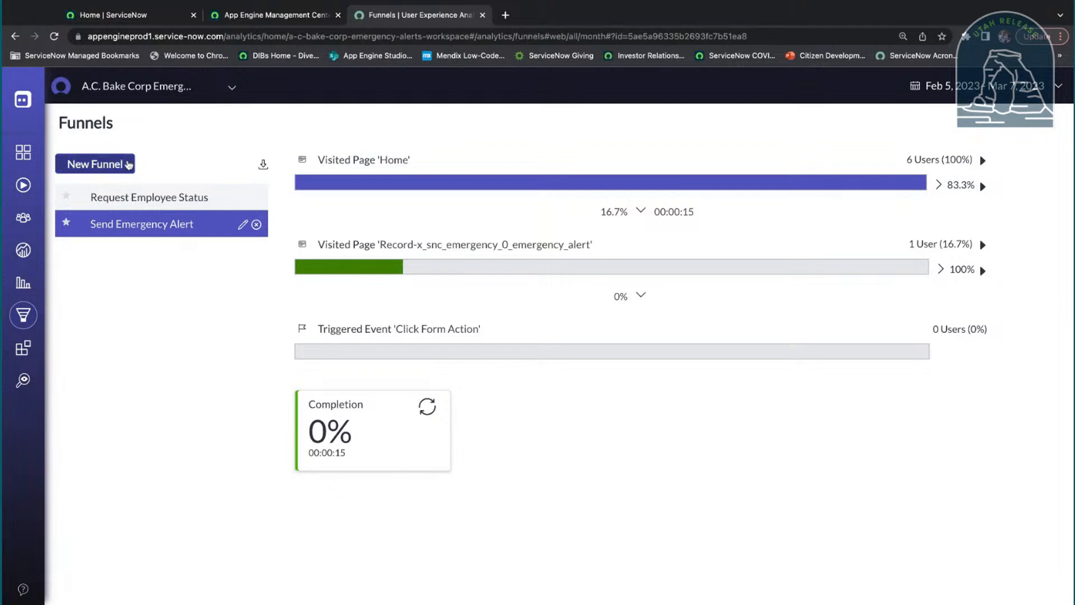
pyautogui.click(130, 161)
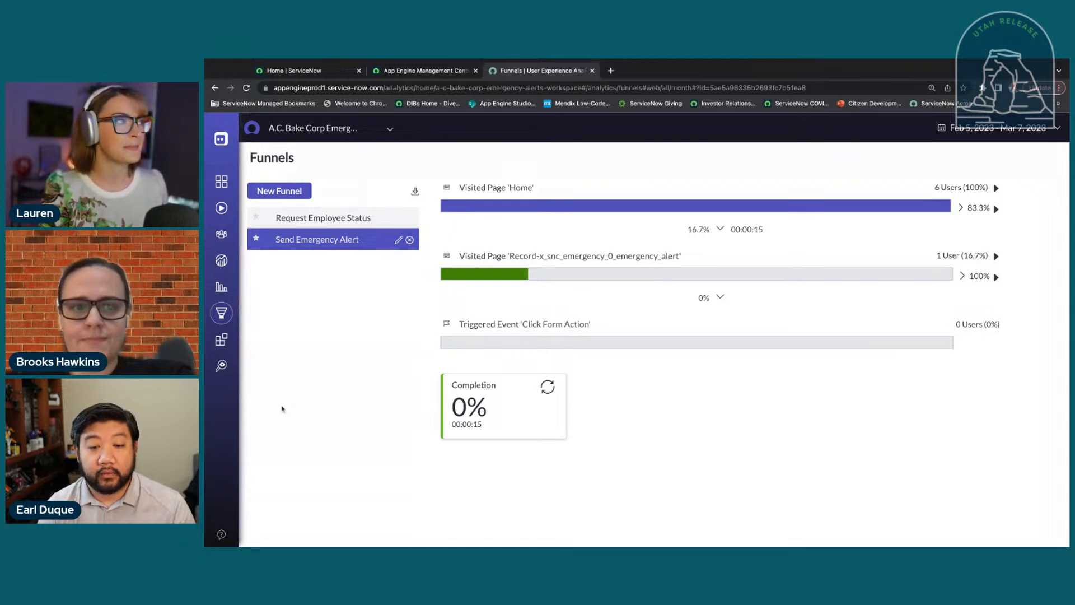
# Step: Open the Cohorts view and examine the emergency alert action cohort, its list entry and its weekly return percentages
pyautogui.moveTo(224, 314)
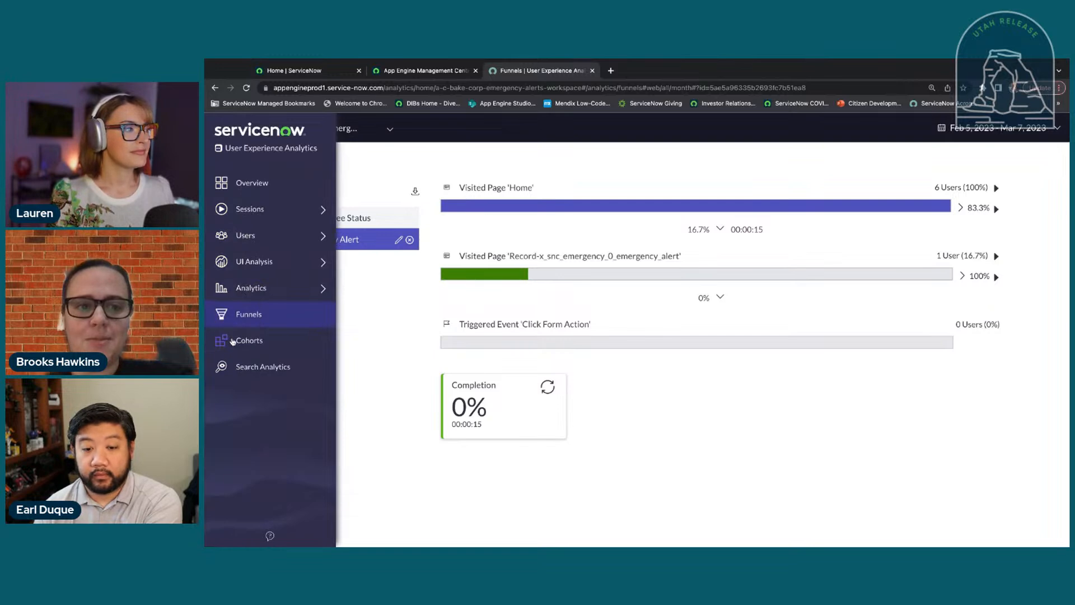
pyautogui.click(233, 342)
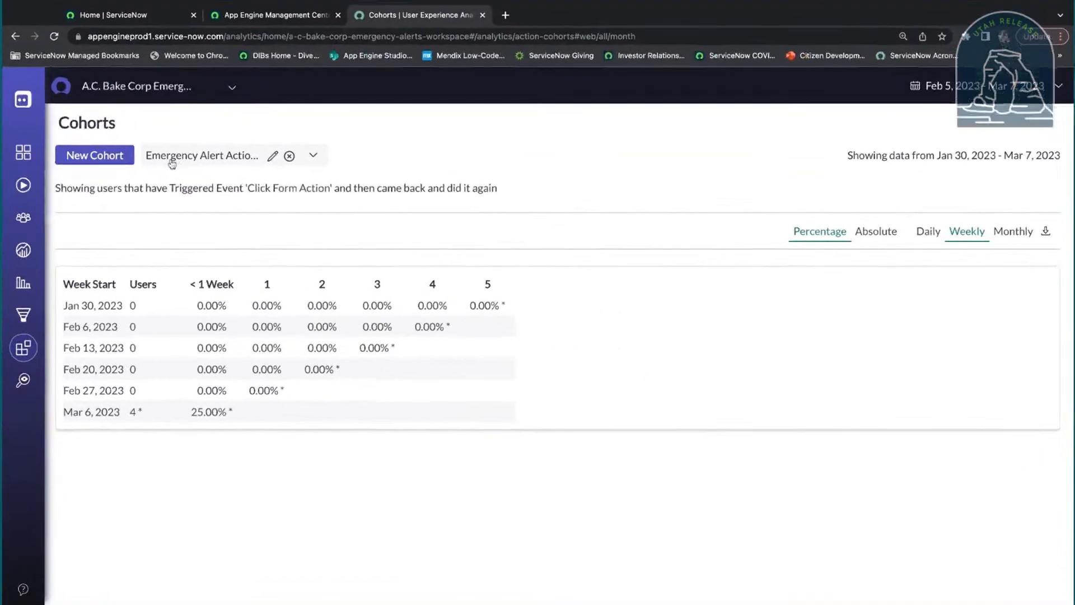
pyautogui.click(346, 187)
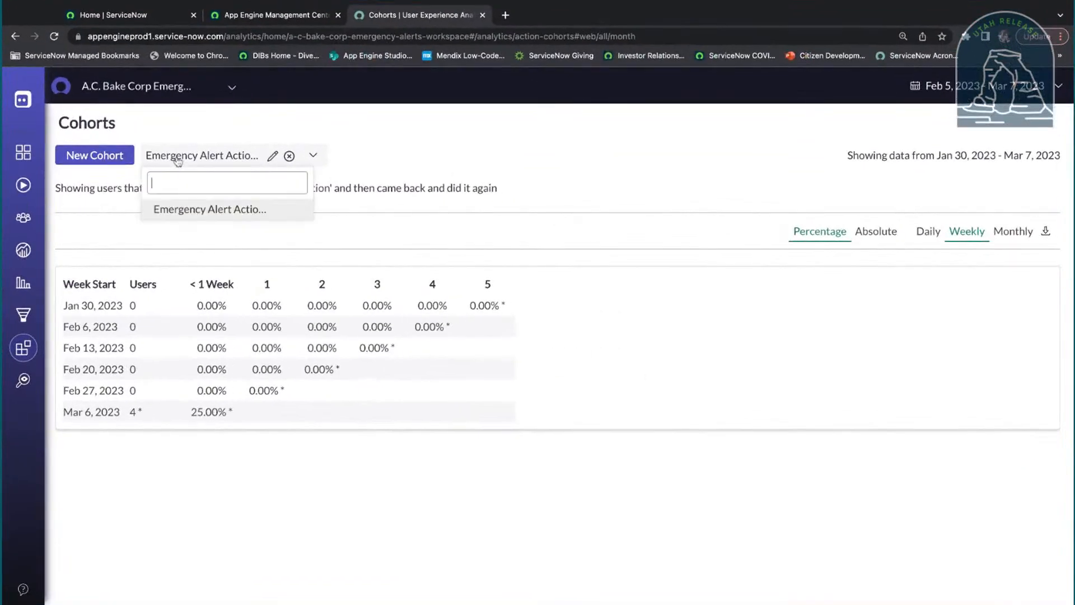
pyautogui.click(177, 161)
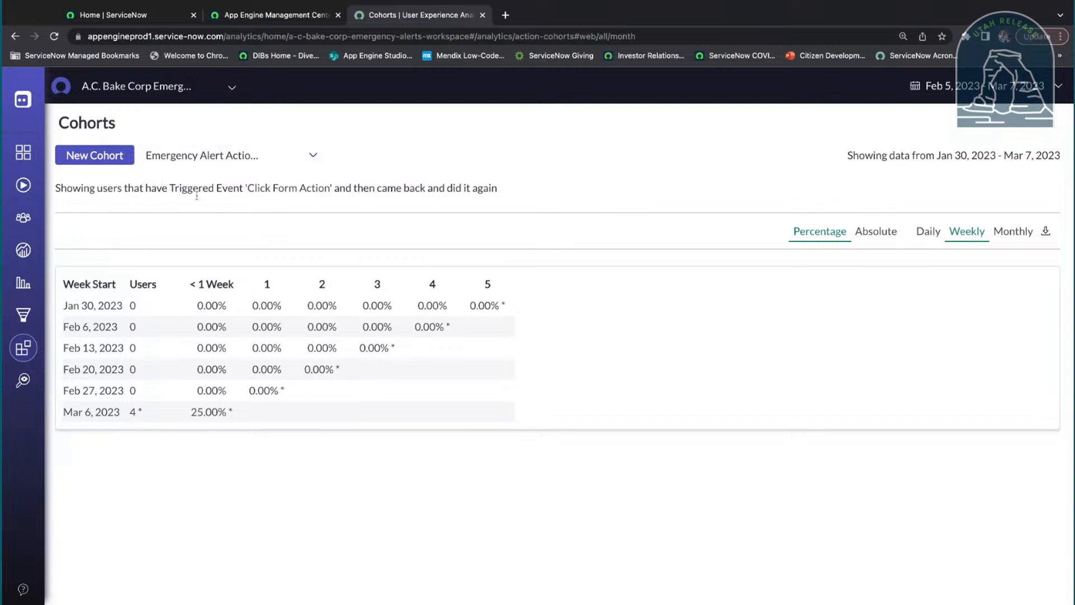
pyautogui.click(223, 164)
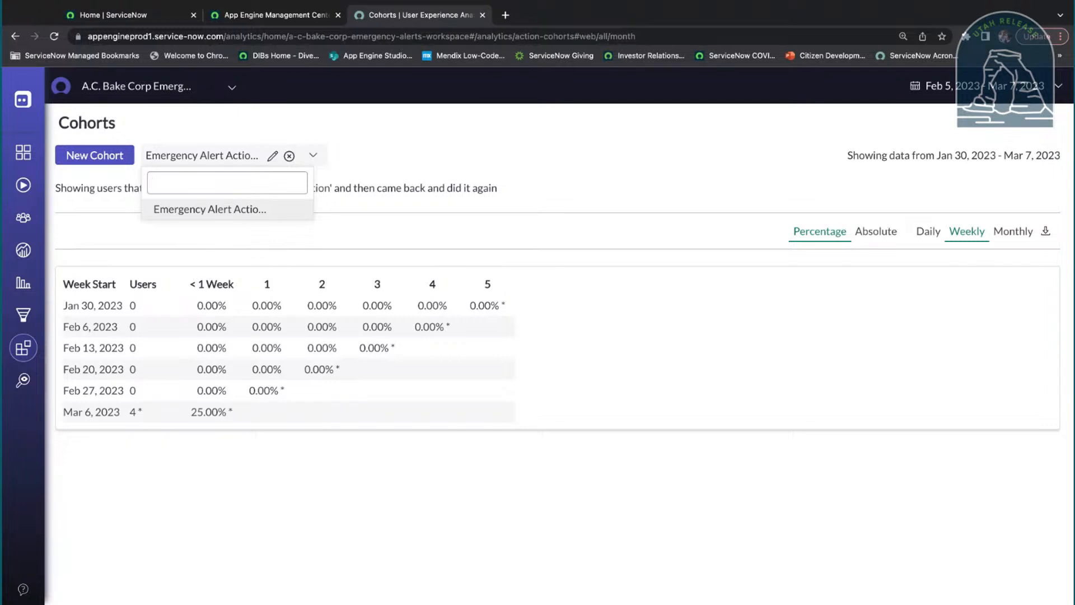
pyautogui.moveTo(197, 417)
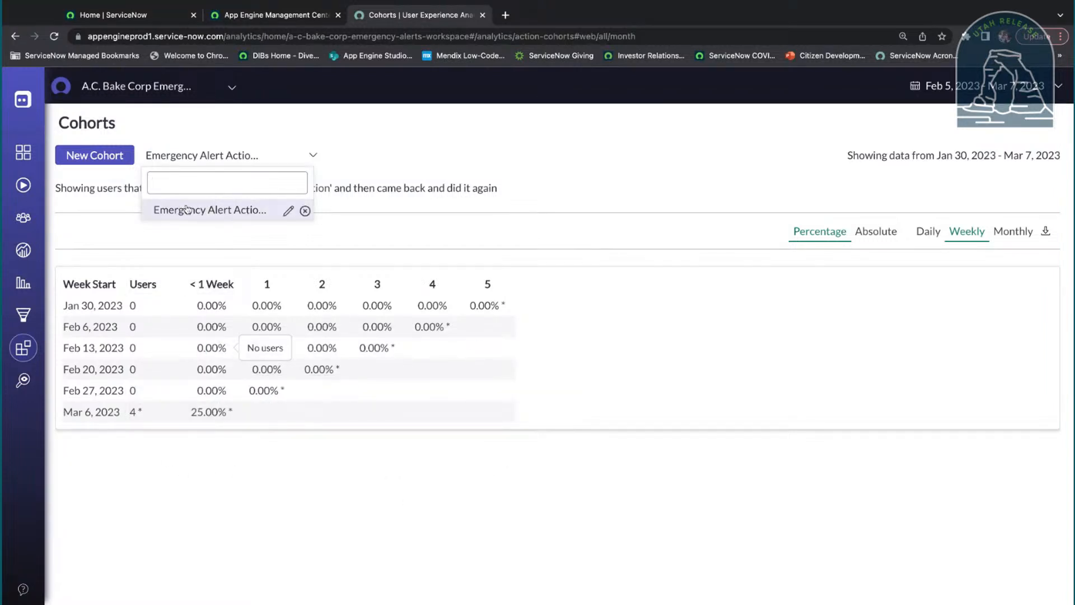
pyautogui.click(285, 212)
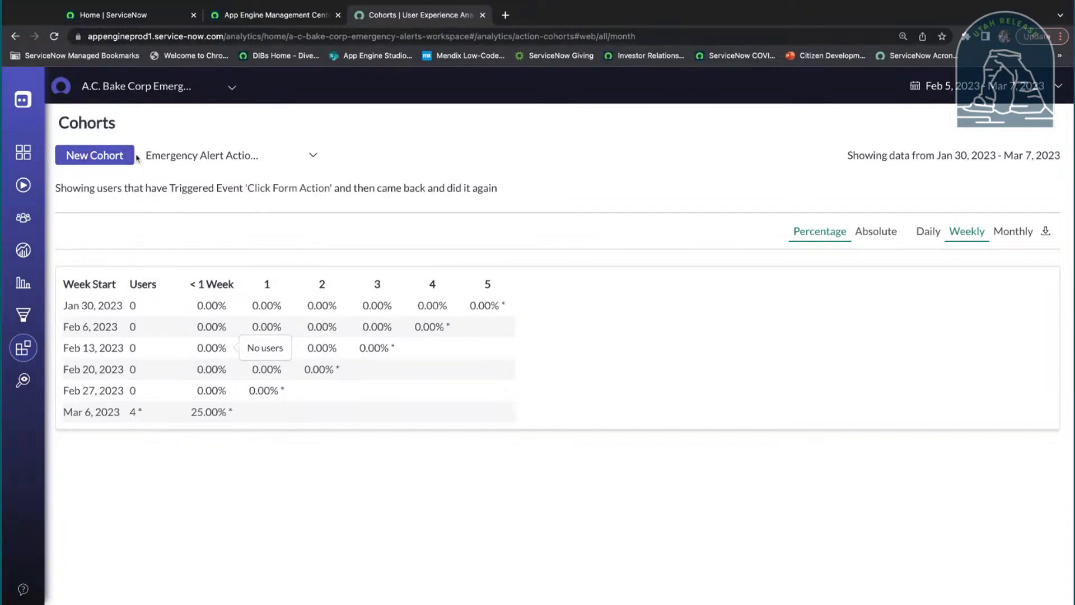
pyautogui.moveTo(164, 166)
# Step: Return to the app's analytics Overview and look through the list of applications available for analysis
pyautogui.moveTo(23, 381)
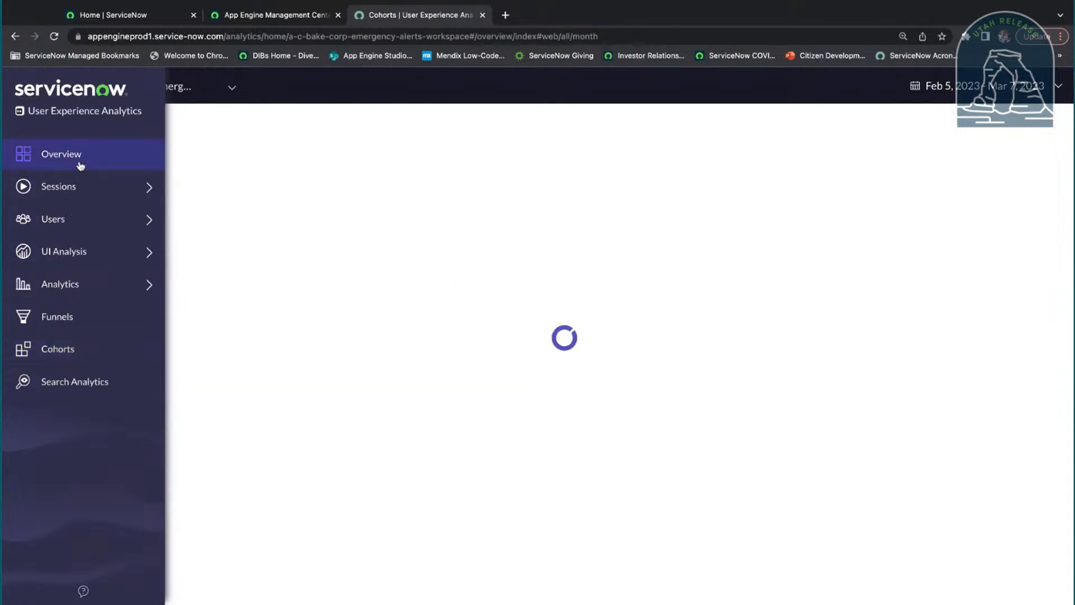
pyautogui.click(59, 155)
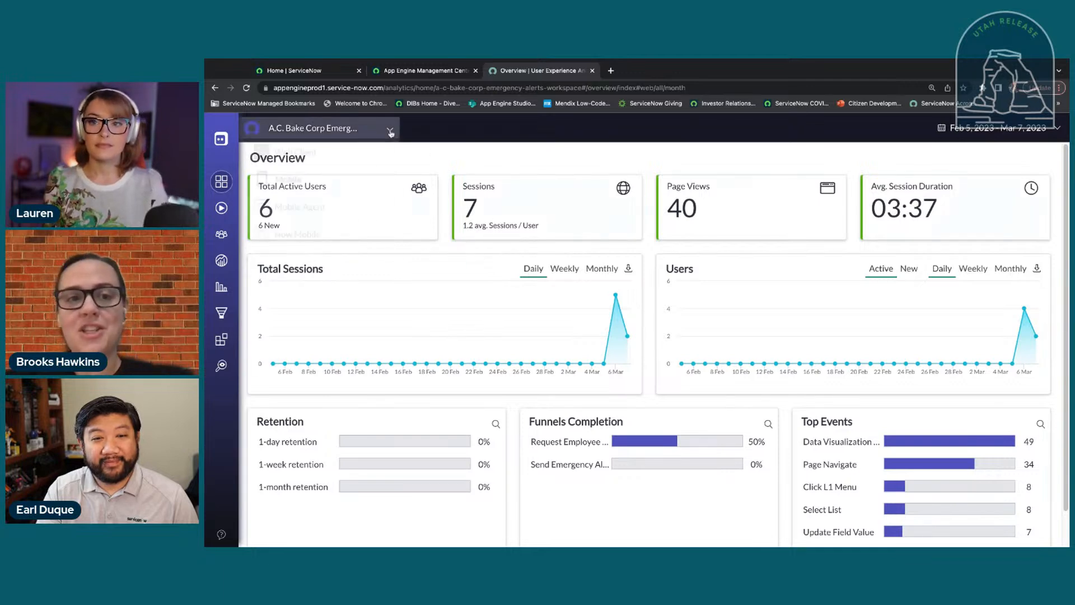
pyautogui.click(367, 129)
pyautogui.scroll(15, 368, 209)
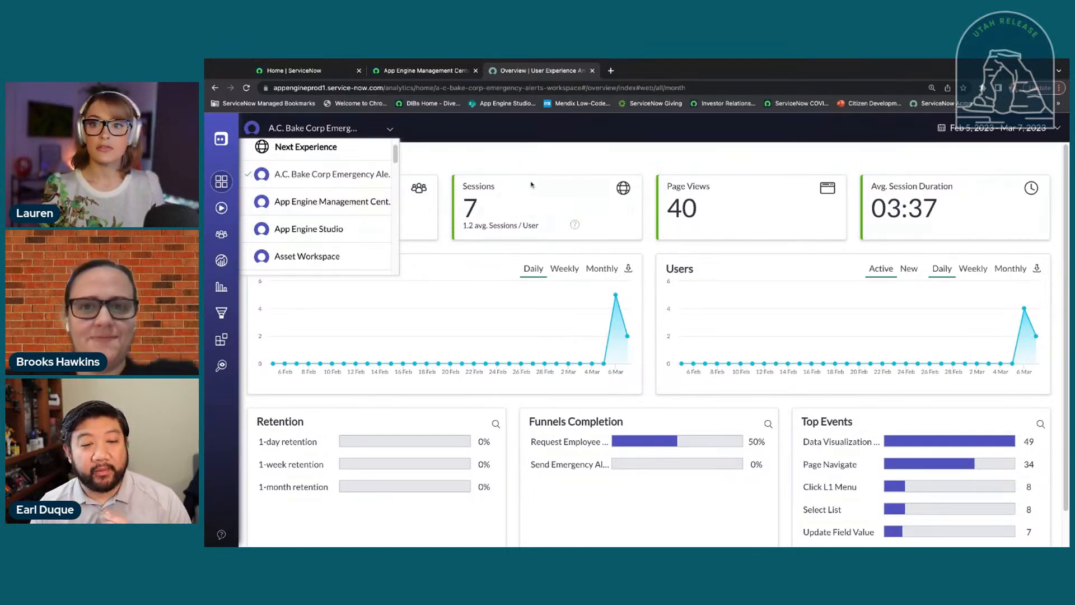
pyautogui.click(602, 170)
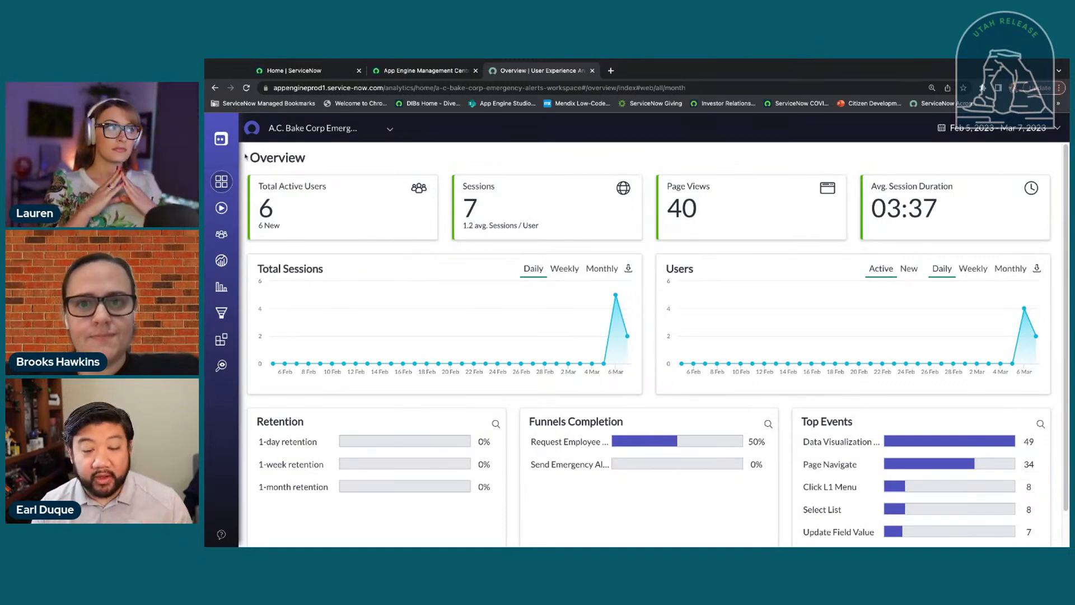
pyautogui.moveTo(231, 145)
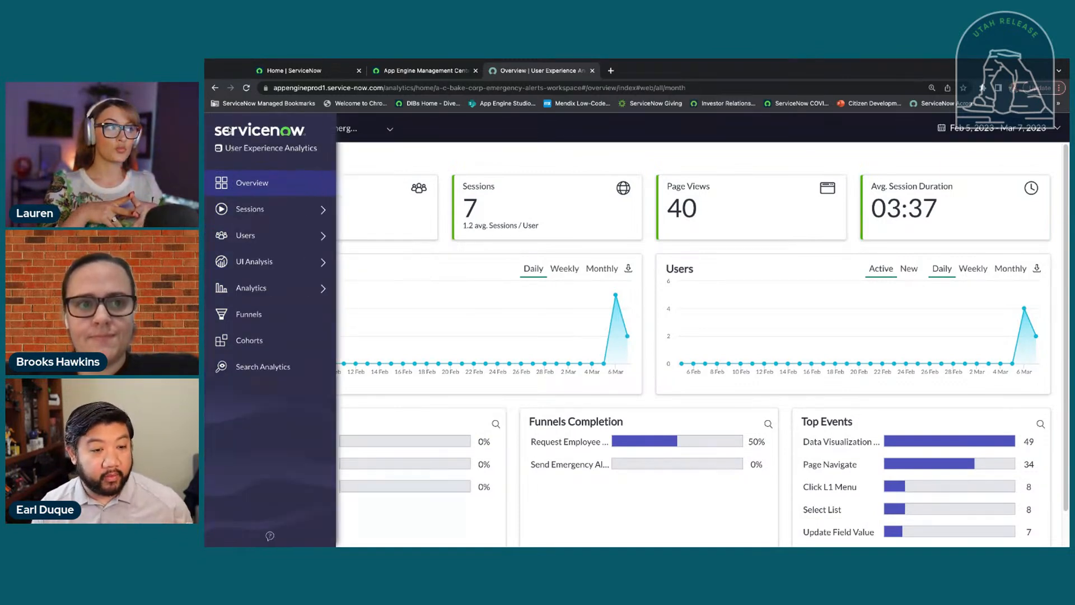
# Step: Switch back to App Engine Management Center, find the User Experience Analytics module with "user ex" and open its Dashboard
pyautogui.click(394, 71)
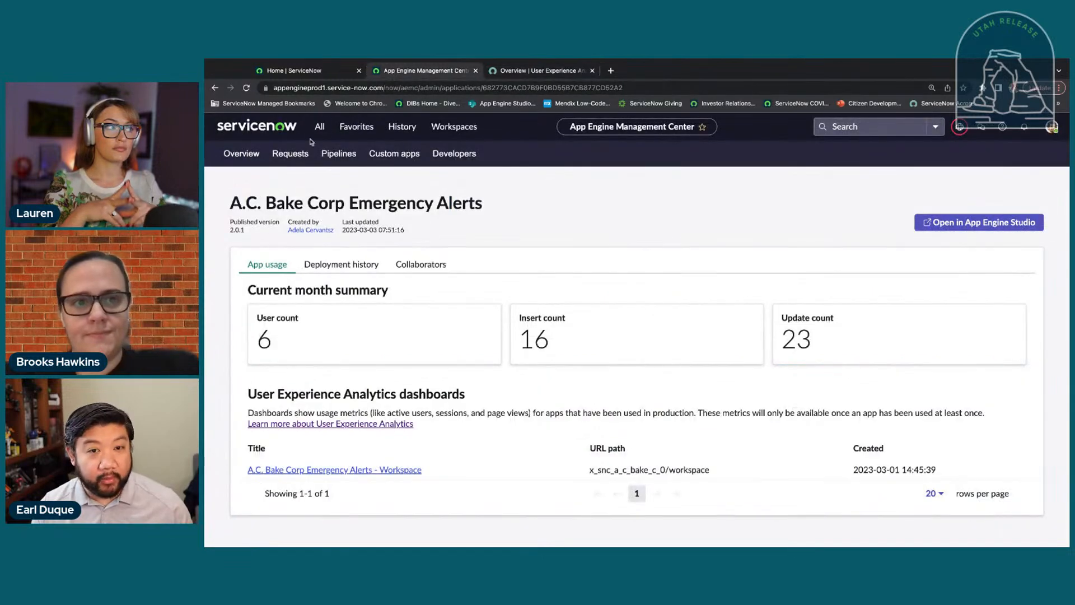
pyautogui.click(319, 127)
pyautogui.write('user ex')
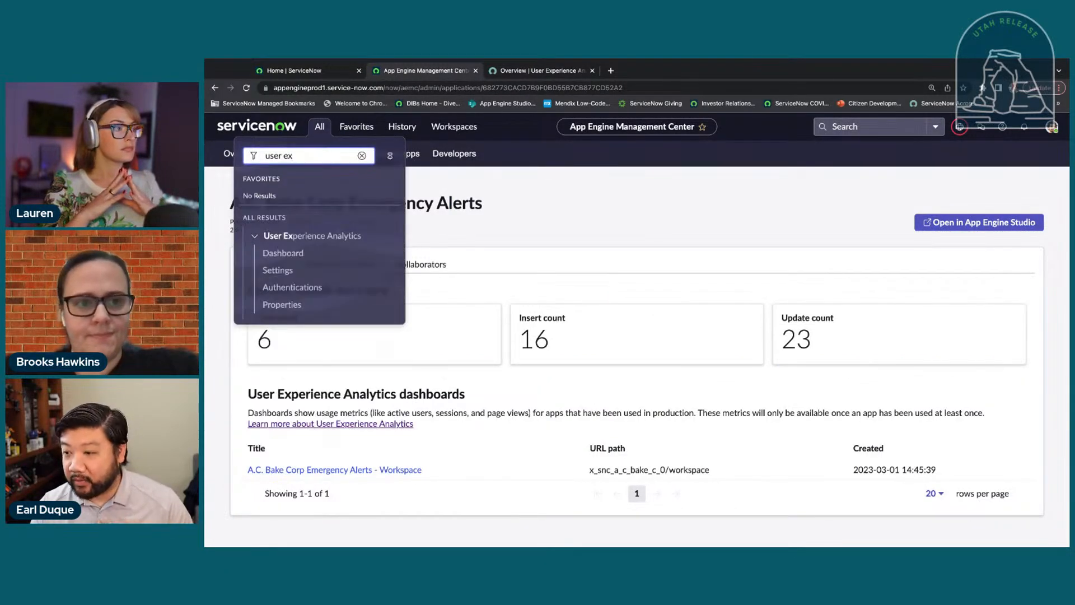
pyautogui.click(302, 252)
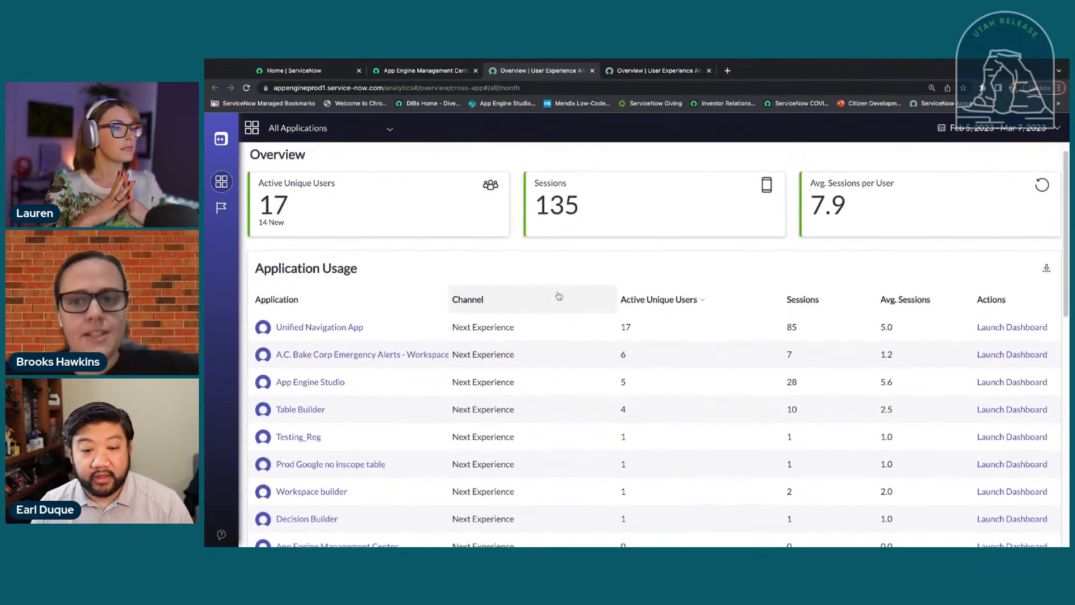
# Step: Read through the Application Usage table for all applications, comparing channels, active unique users, sessions and average sessions
pyautogui.scroll(-1, 557, 294)
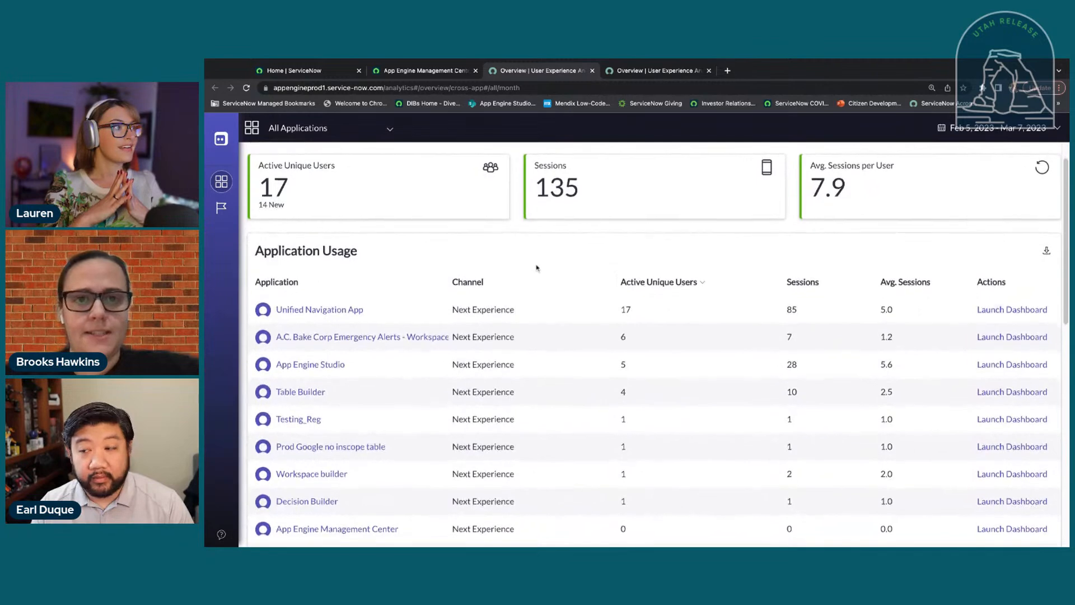
pyautogui.scroll(-1, 534, 268)
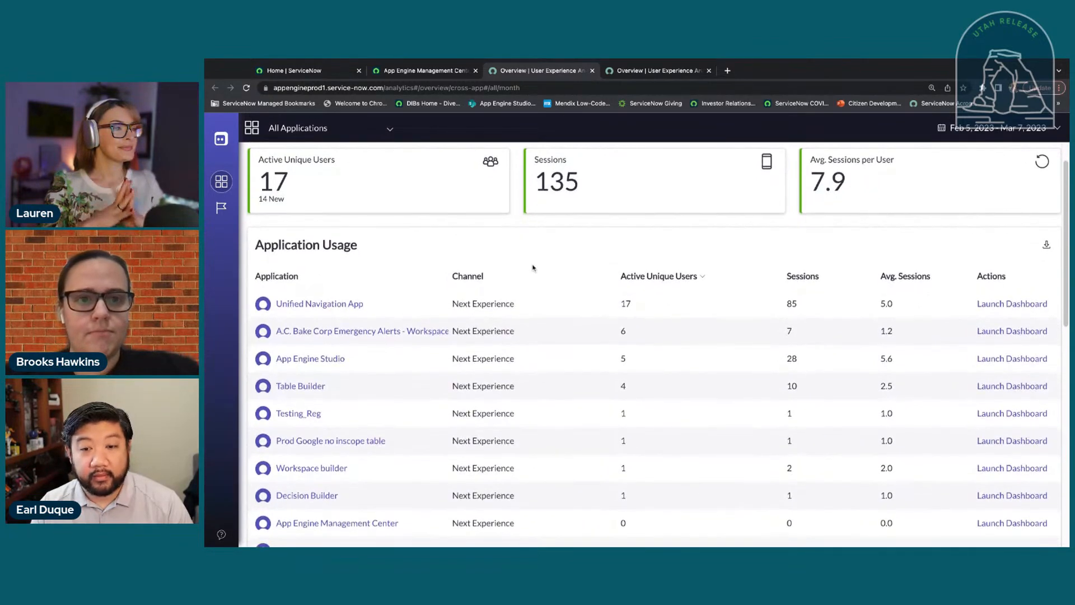
pyautogui.scroll(-1, 379, 256)
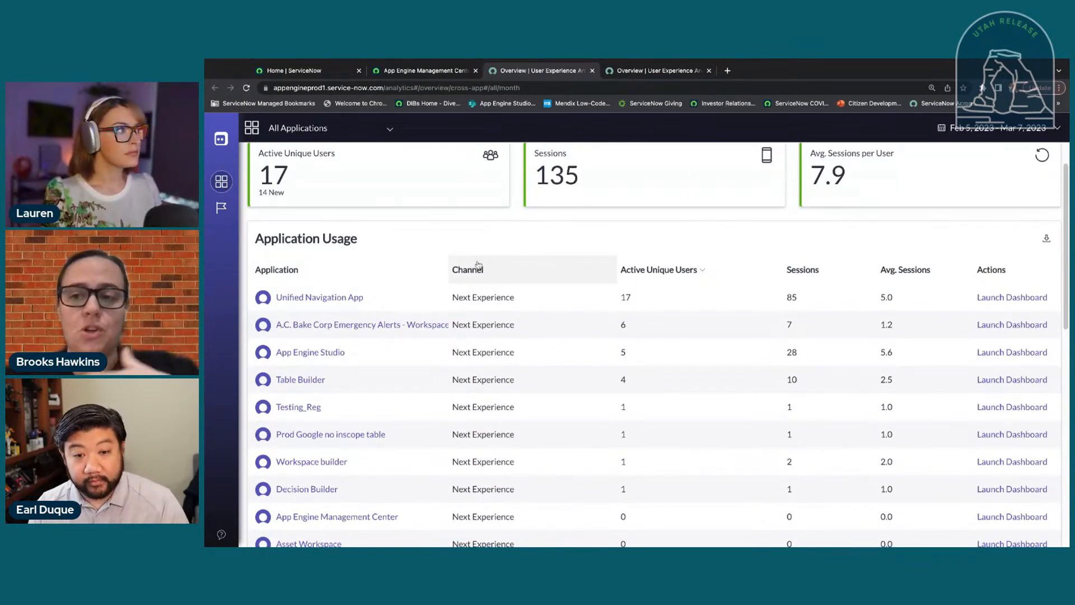
pyautogui.scroll(-1, 478, 265)
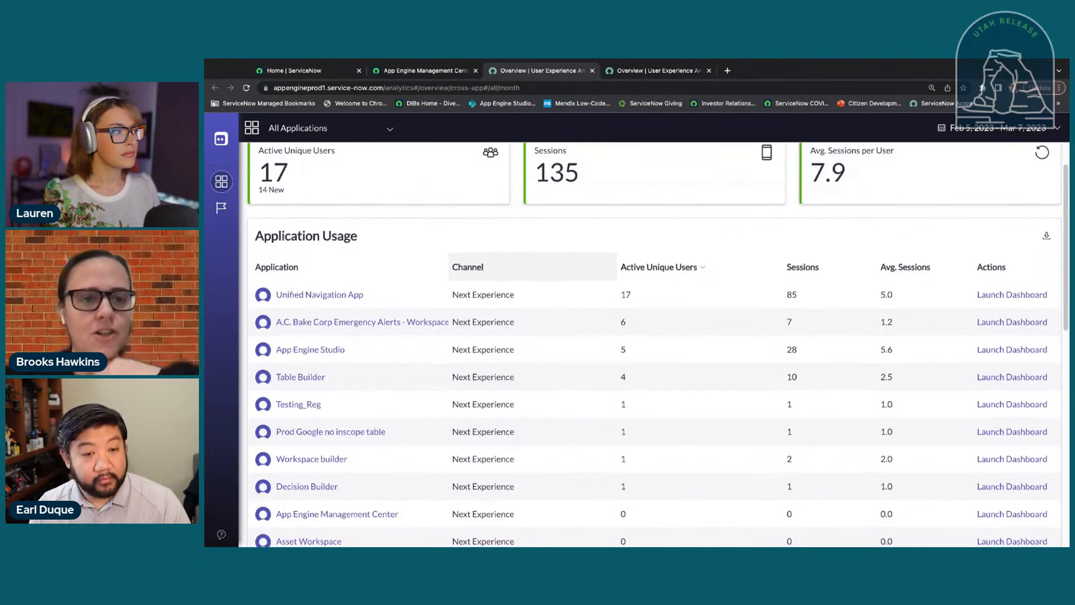
pyautogui.scroll(-2, 477, 265)
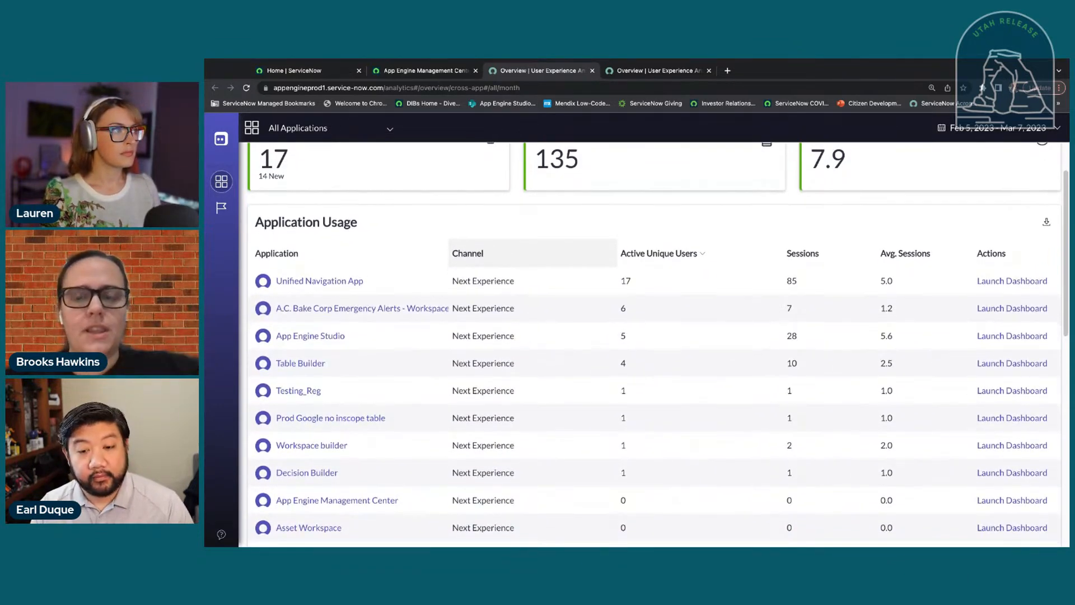
pyautogui.scroll(-1, 478, 263)
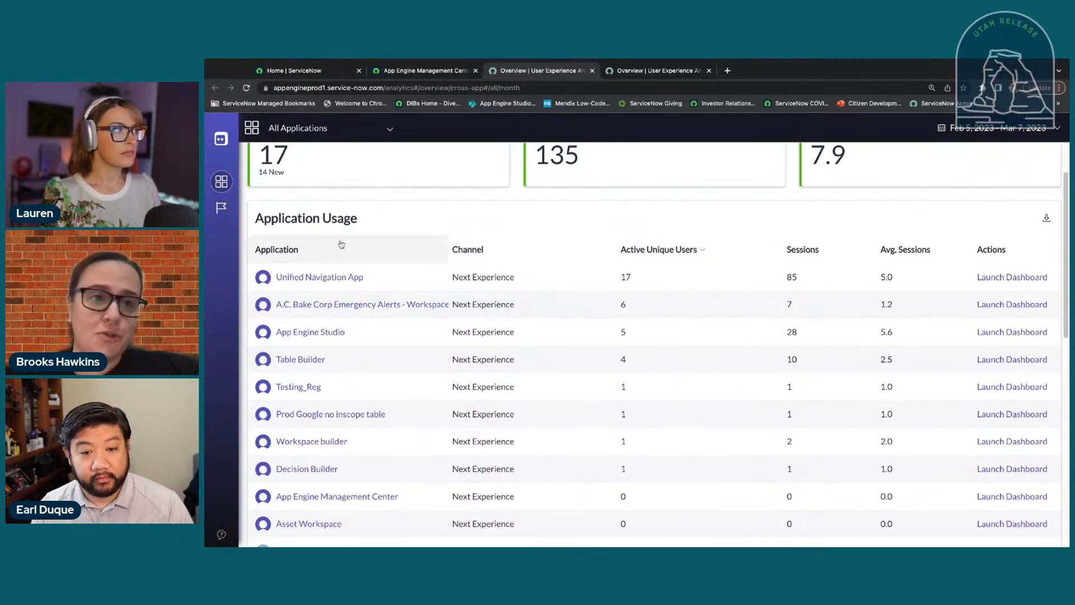
pyautogui.scroll(-2, 458, 230)
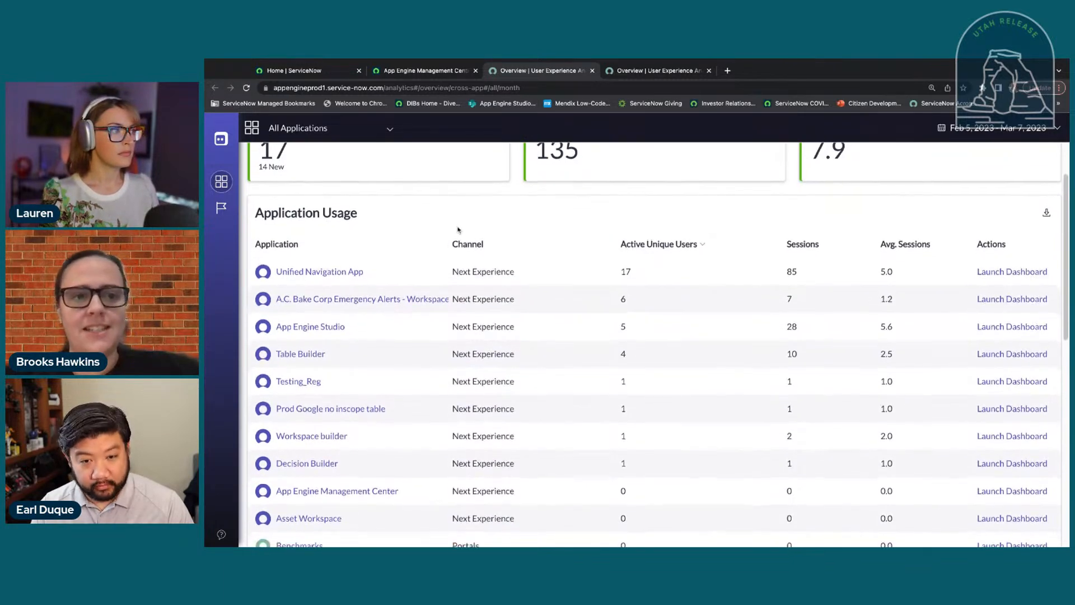
pyautogui.scroll(-2, 442, 343)
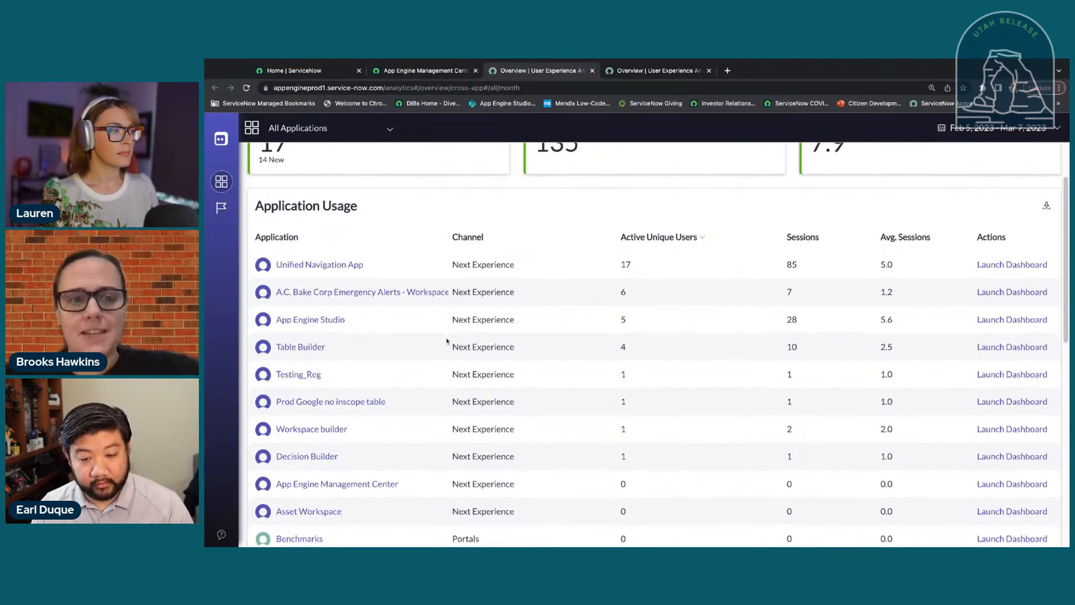
pyautogui.scroll(-3, 442, 343)
pyautogui.scroll(-5, 355, 431)
pyautogui.scroll(-2, 355, 430)
pyautogui.moveTo(289, 311)
pyautogui.scroll(-3, 299, 454)
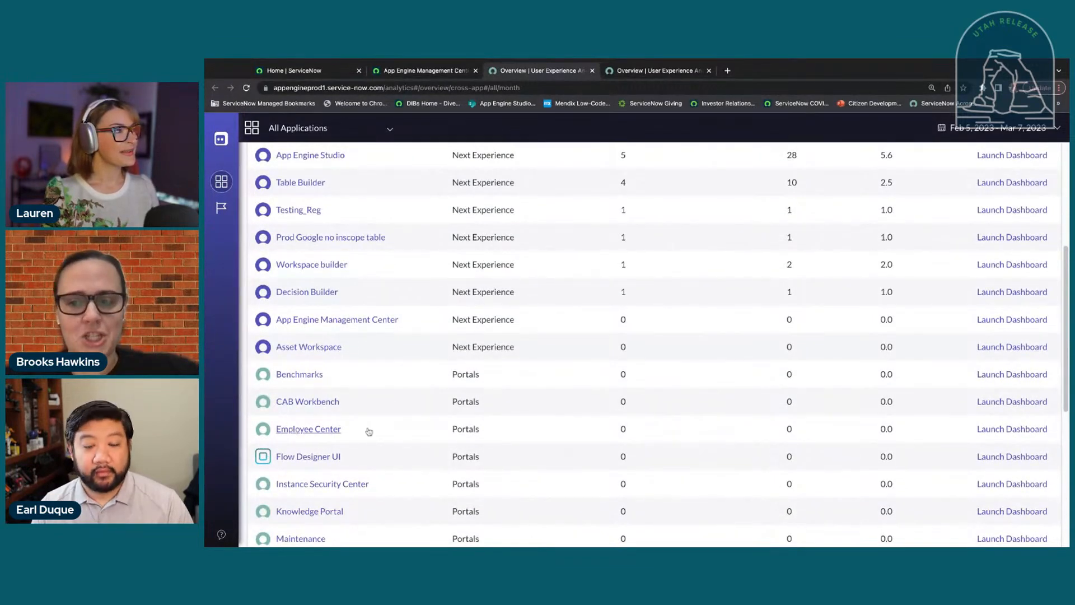
pyautogui.scroll(-3, 369, 431)
pyautogui.scroll(-2, 369, 431)
pyautogui.scroll(-4, 427, 392)
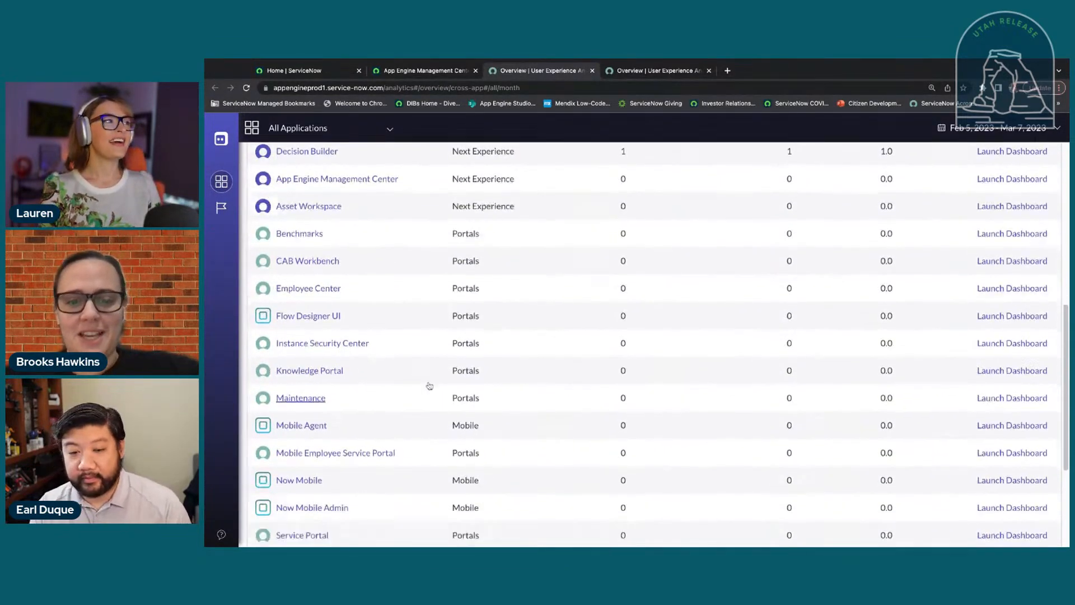
pyautogui.scroll(-4, 454, 442)
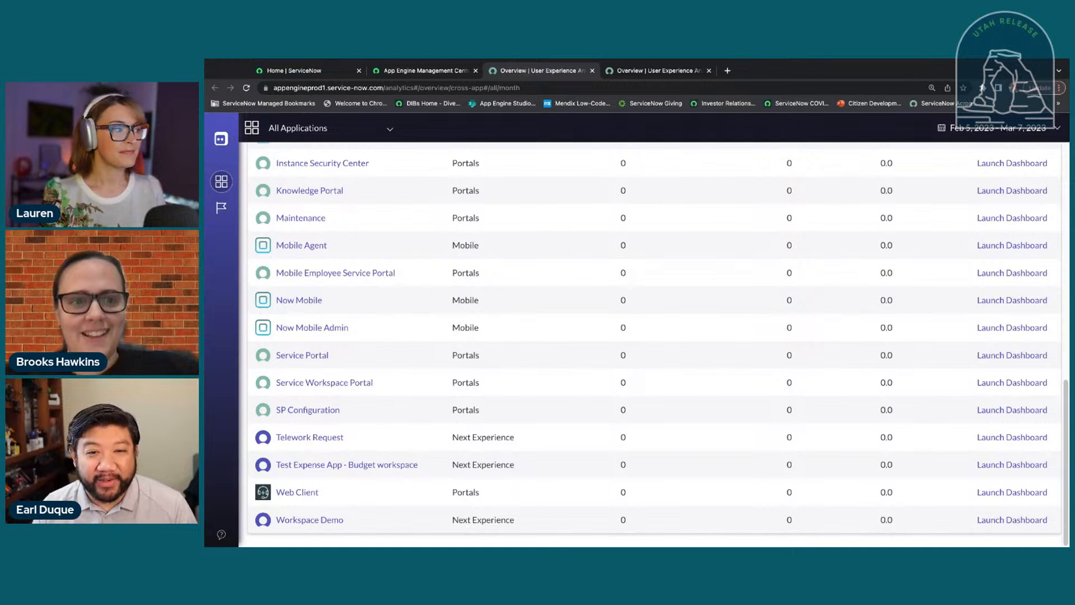
pyautogui.scroll(8, 655, 344)
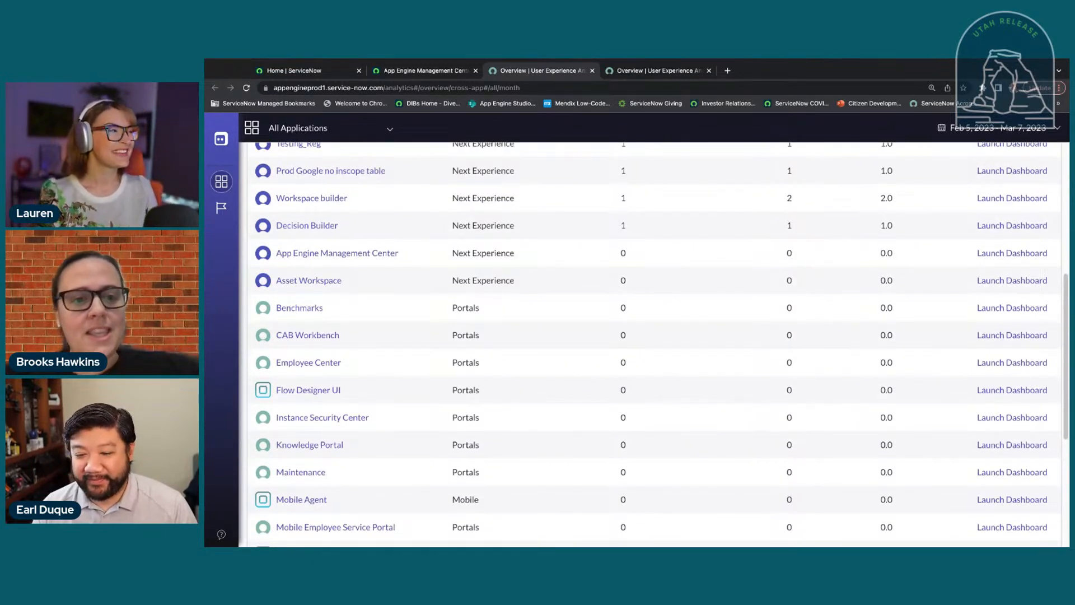
pyautogui.scroll(2, 655, 345)
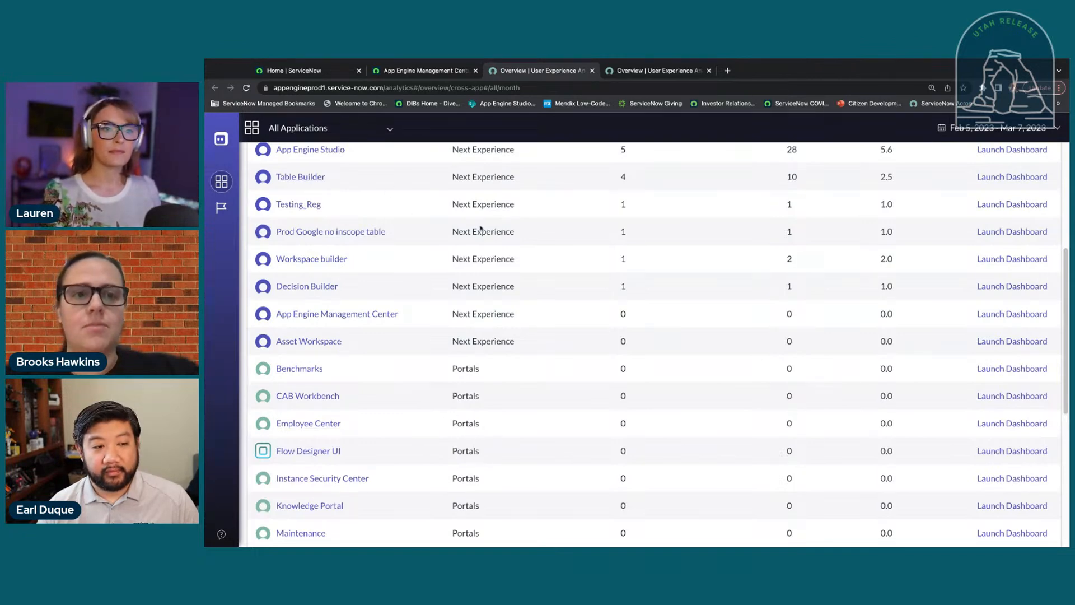
pyautogui.scroll(4, 460, 238)
pyautogui.scroll(1, 461, 238)
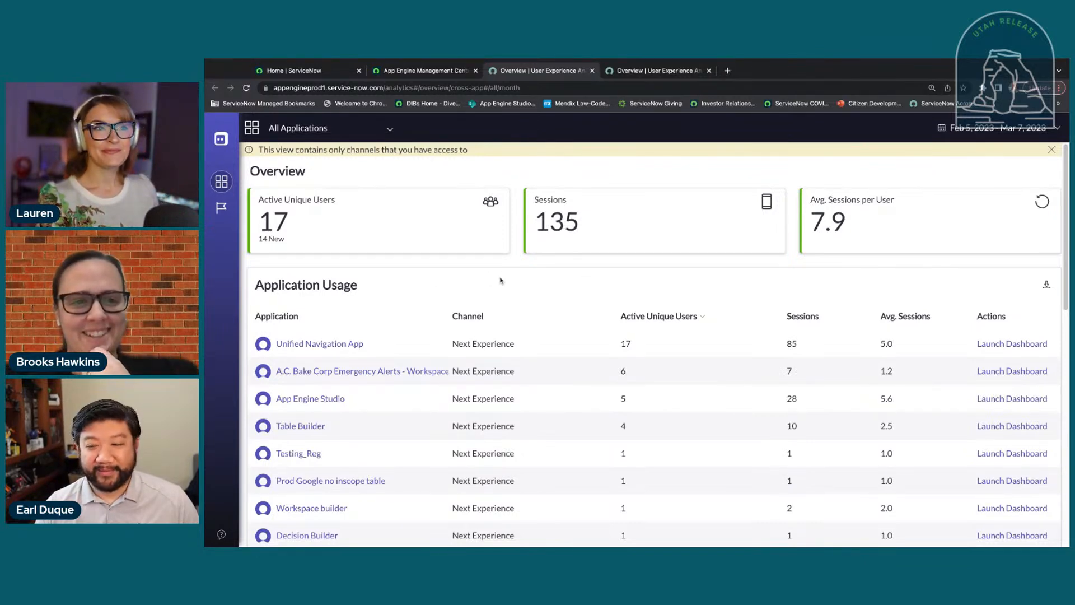
pyautogui.scroll(-4, 500, 280)
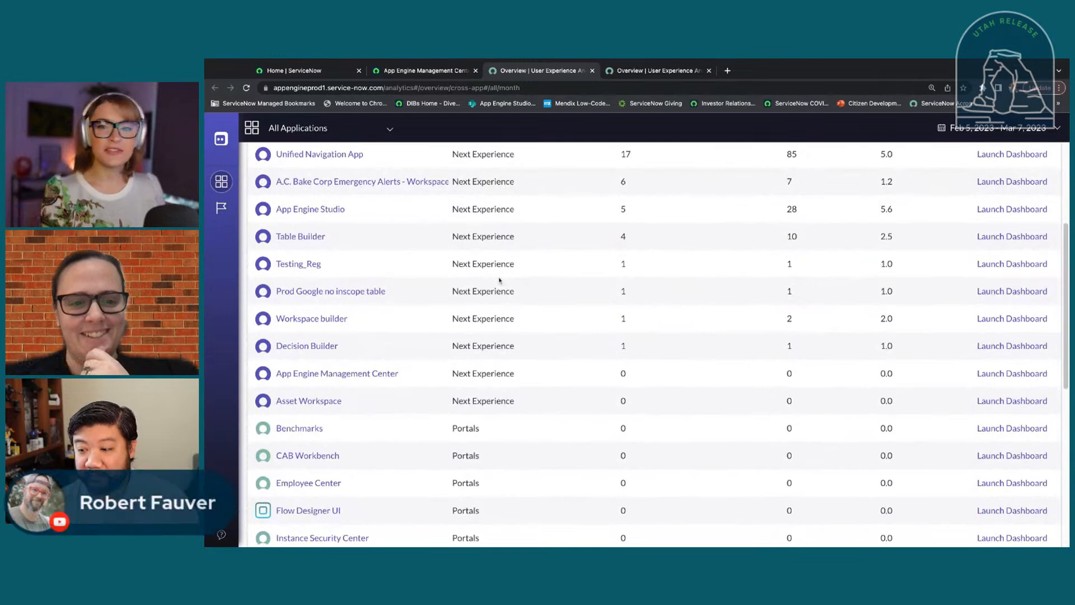
pyautogui.scroll(4, 501, 280)
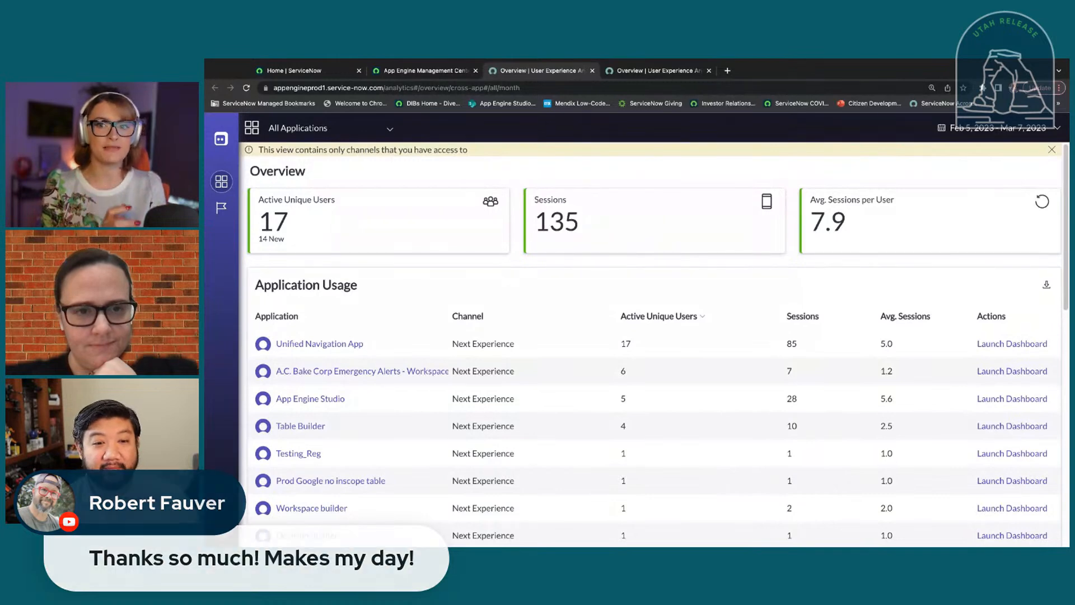
# Step: Go to the App Engine Management Center Overview and examine the pending requests and the active deployment requests in Pipeline Main
pyautogui.click(442, 73)
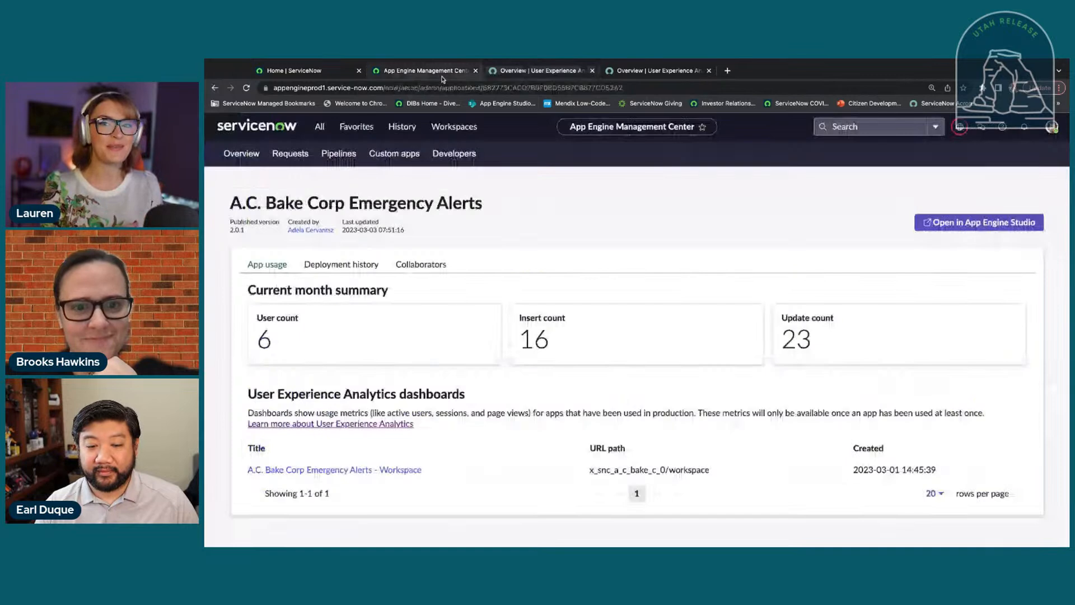
pyautogui.click(232, 156)
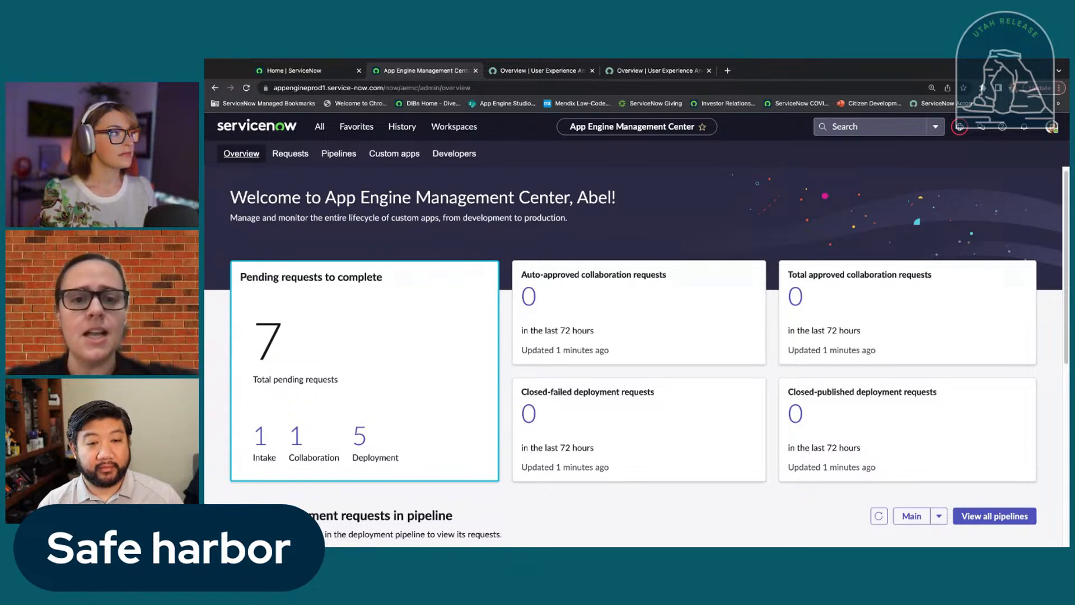
pyautogui.scroll(-3, 635, 359)
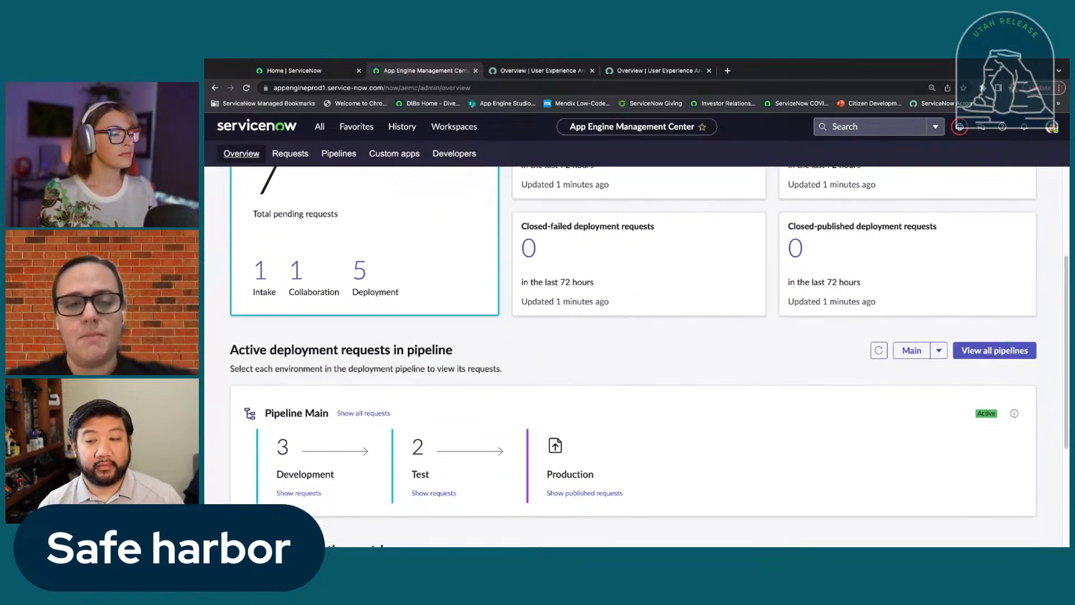
pyautogui.scroll(-1, 580, 322)
pyautogui.scroll(-1, 579, 322)
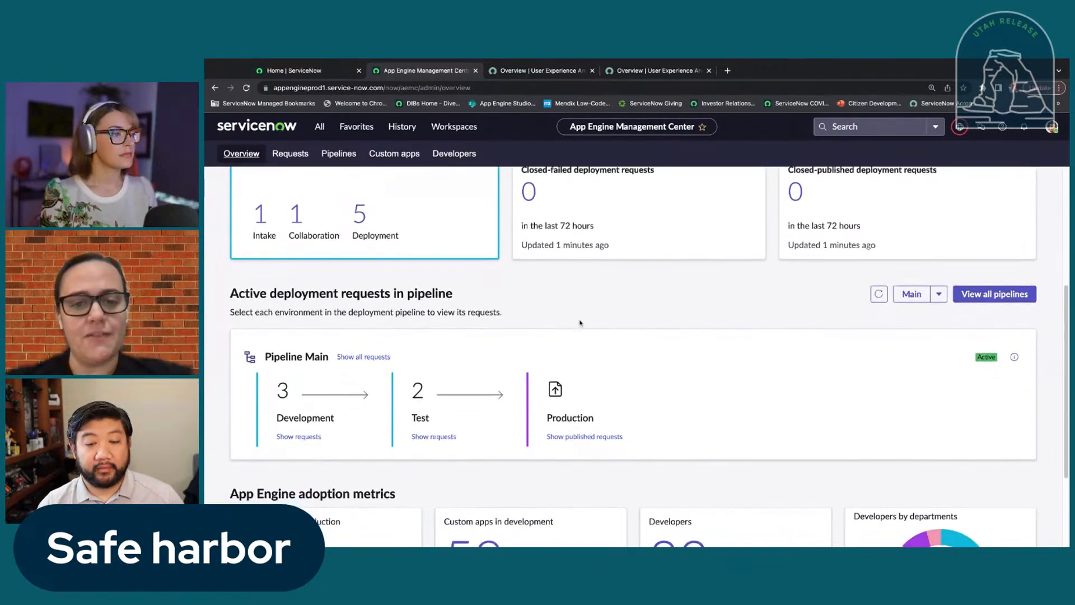